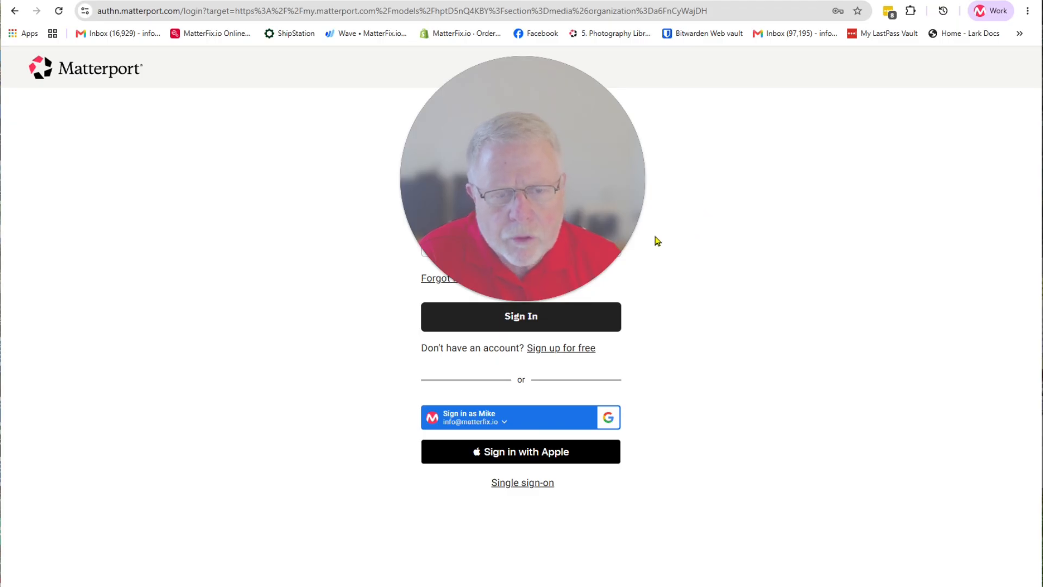
pyautogui.moveTo(549, 281)
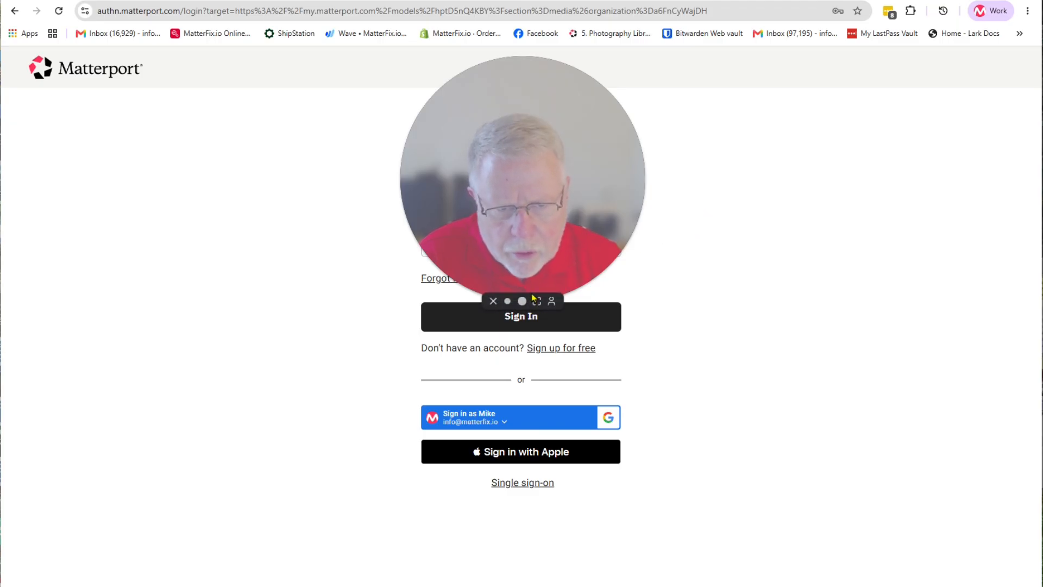
pyautogui.click(508, 301)
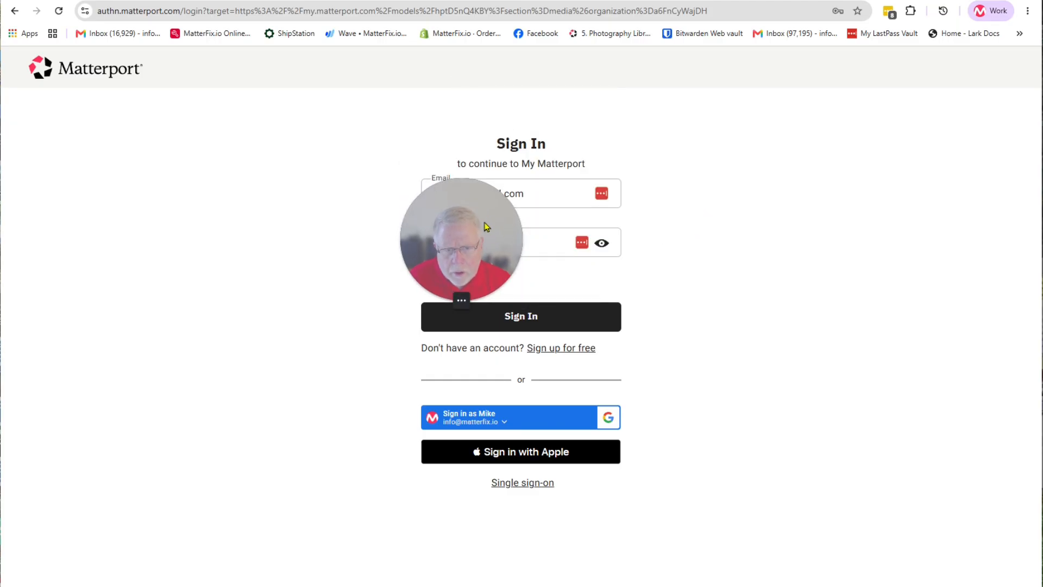
pyautogui.moveTo(462, 247); pyautogui.dragTo(91, 516)
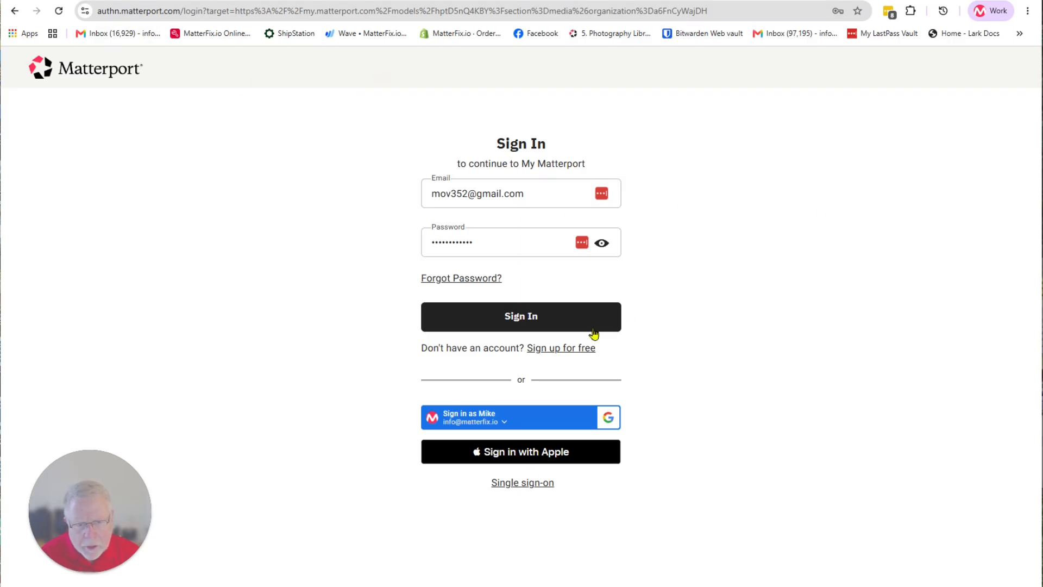
# Sign in to My Matterport with the prefilled credentials and go to the account dashboard
pyautogui.click(525, 323)
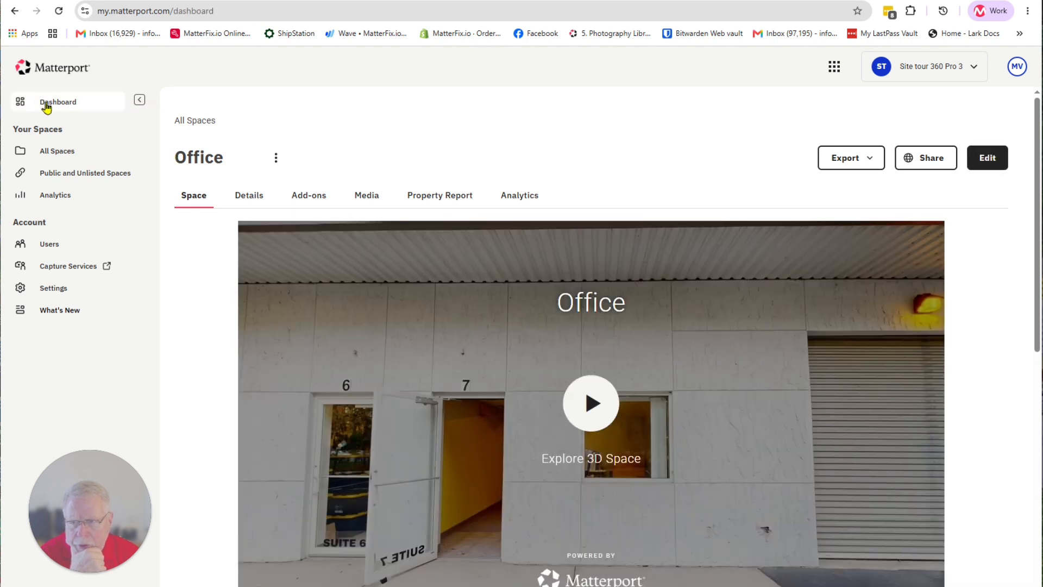
pyautogui.click(46, 106)
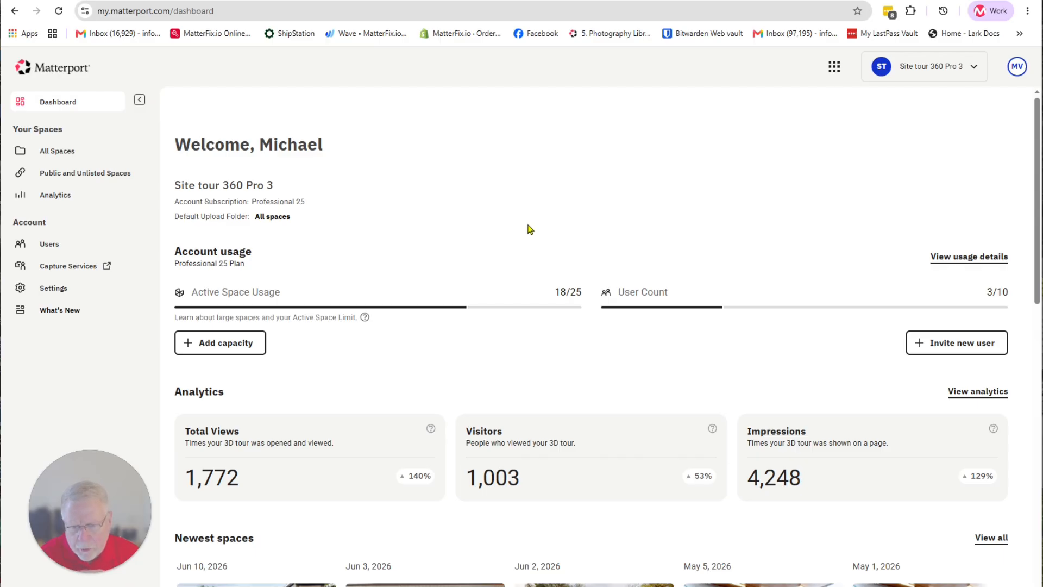
# Review the dashboard's analytics, newest spaces, add-on activity and the Get started with Matterport courses
pyautogui.scroll(-4, 530, 229)
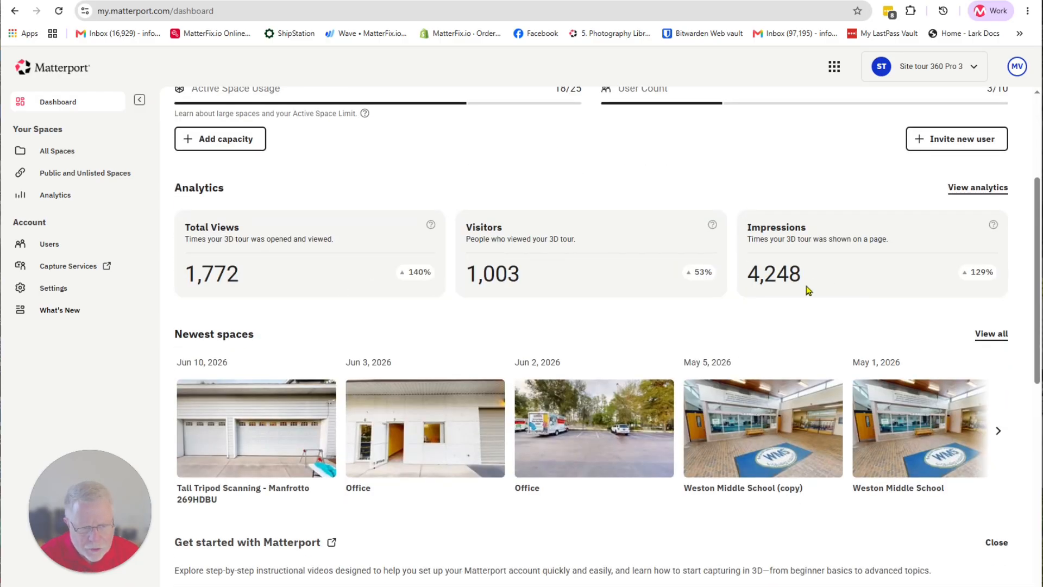
pyautogui.scroll(-2, 570, 271)
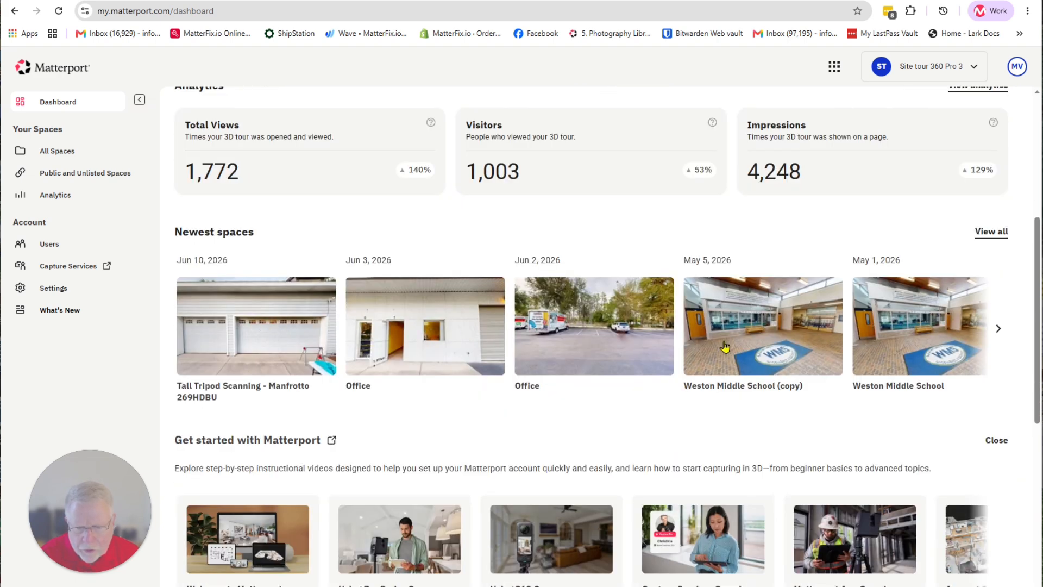
pyautogui.scroll(-2, 724, 347)
pyautogui.scroll(-4, 633, 343)
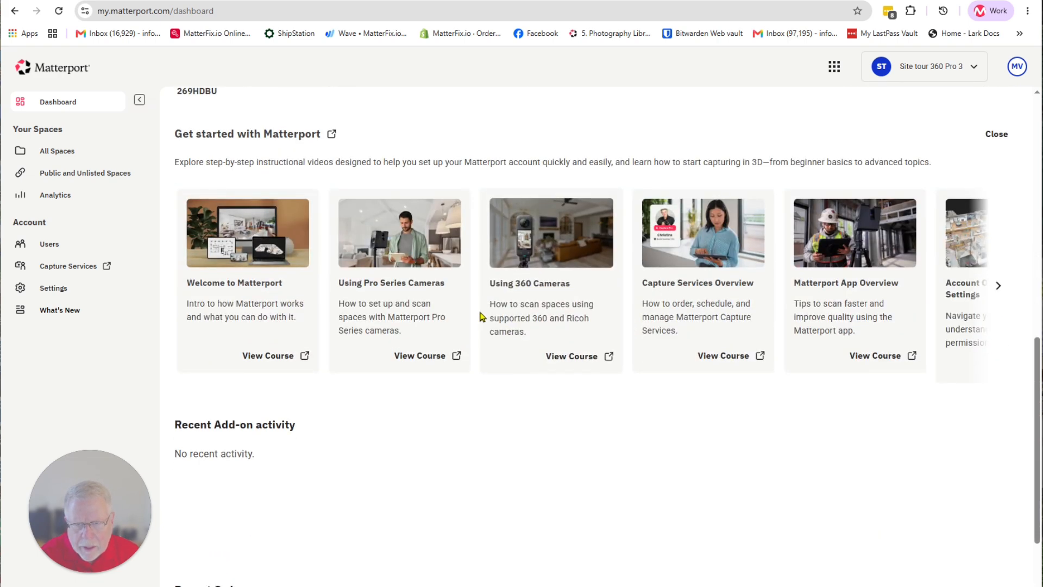
pyautogui.scroll(2, 480, 317)
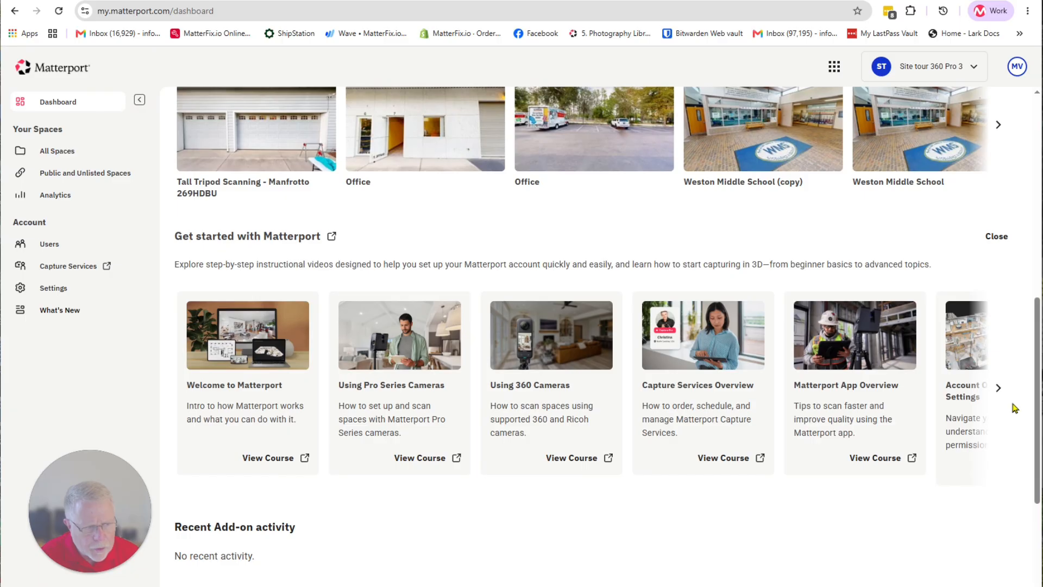
pyautogui.click(999, 388)
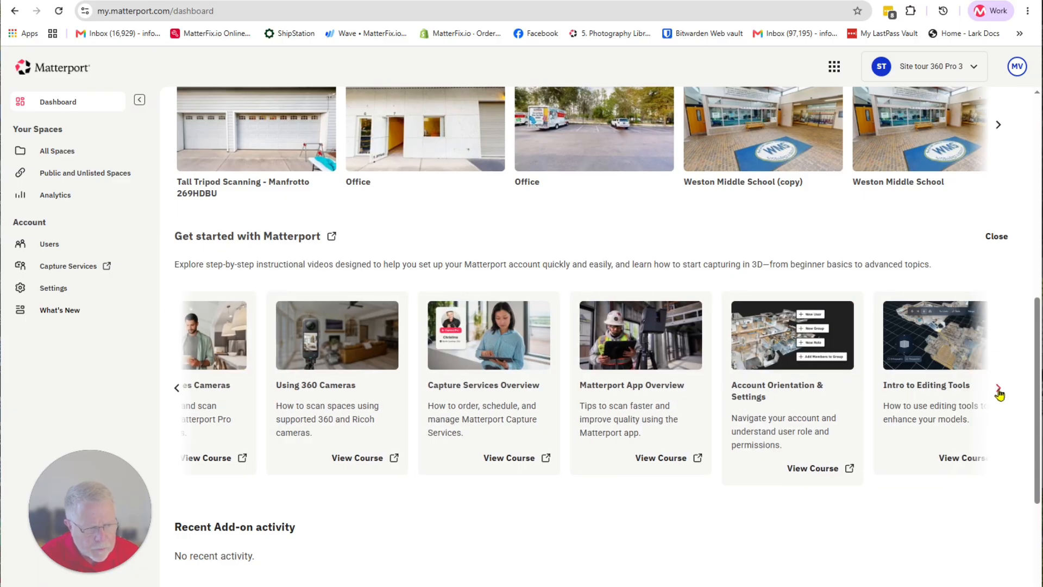
pyautogui.click(998, 388)
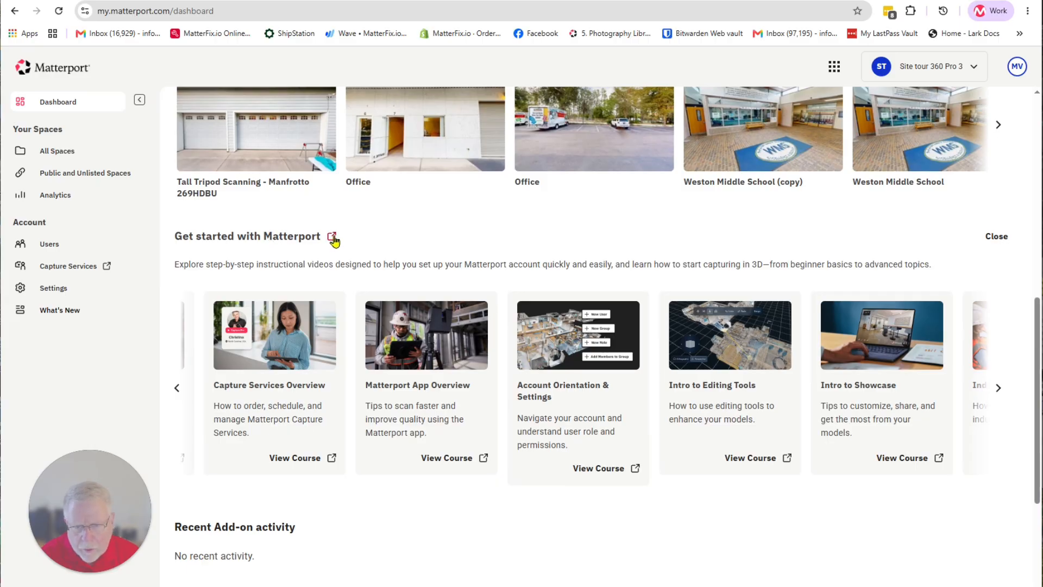
pyautogui.scroll(10, 744, 326)
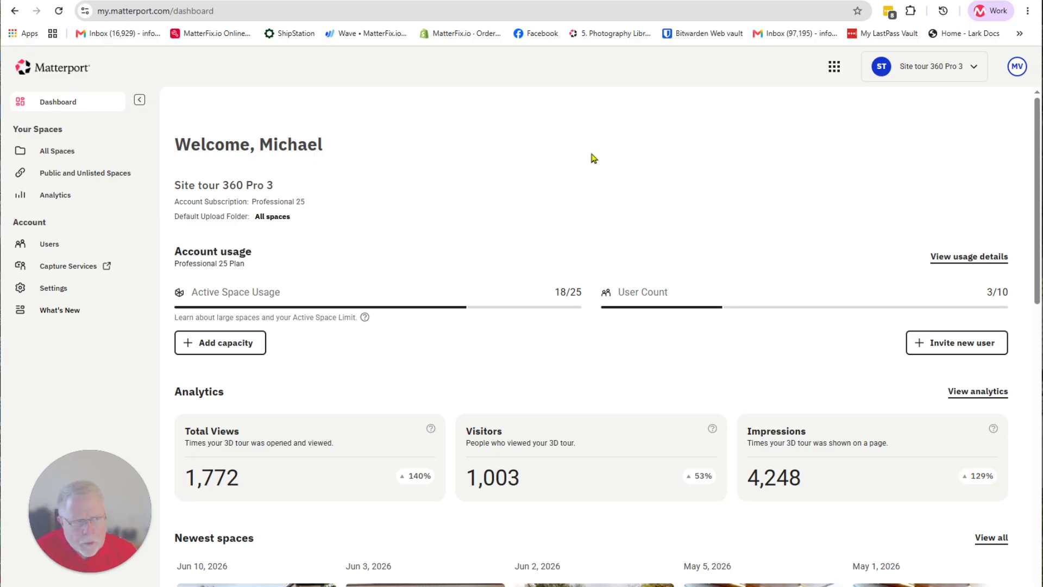
# Choose Site tour 360 Pro 3 as the active organization
pyautogui.click(975, 70)
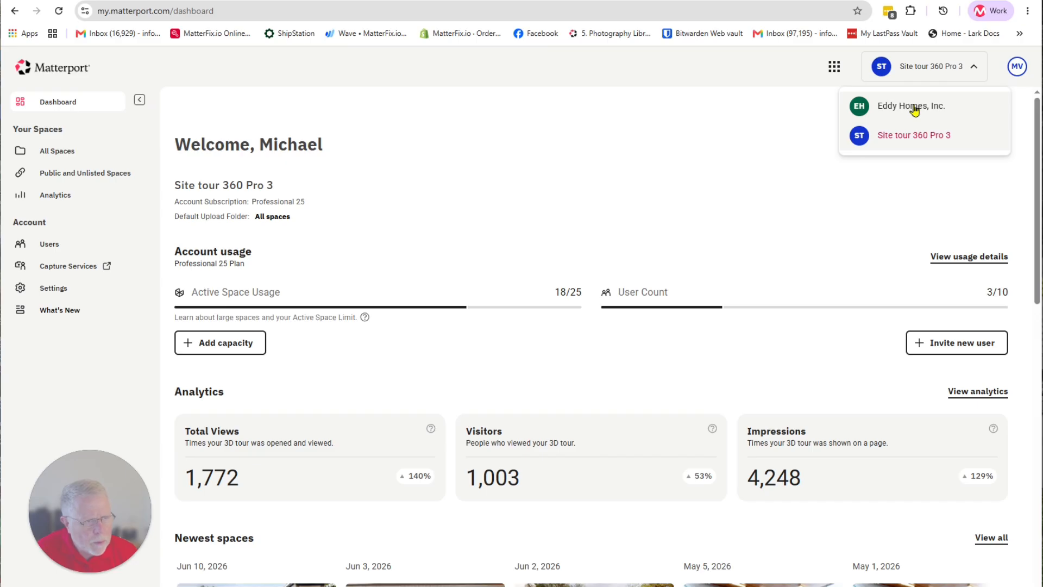
pyautogui.click(918, 137)
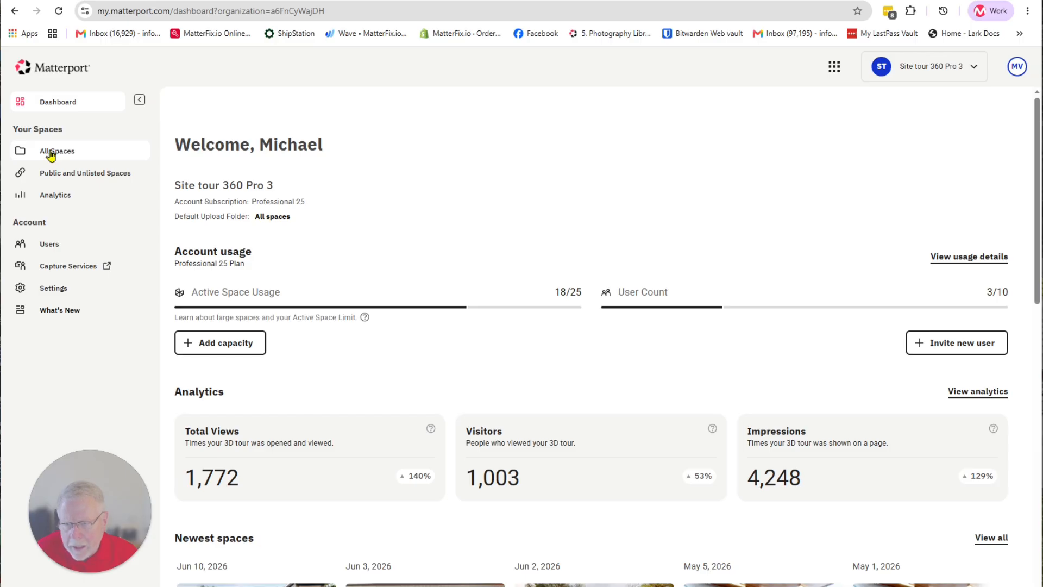
# Open the account's user list and review each user's status, organization role and upload folder
pyautogui.click(43, 249)
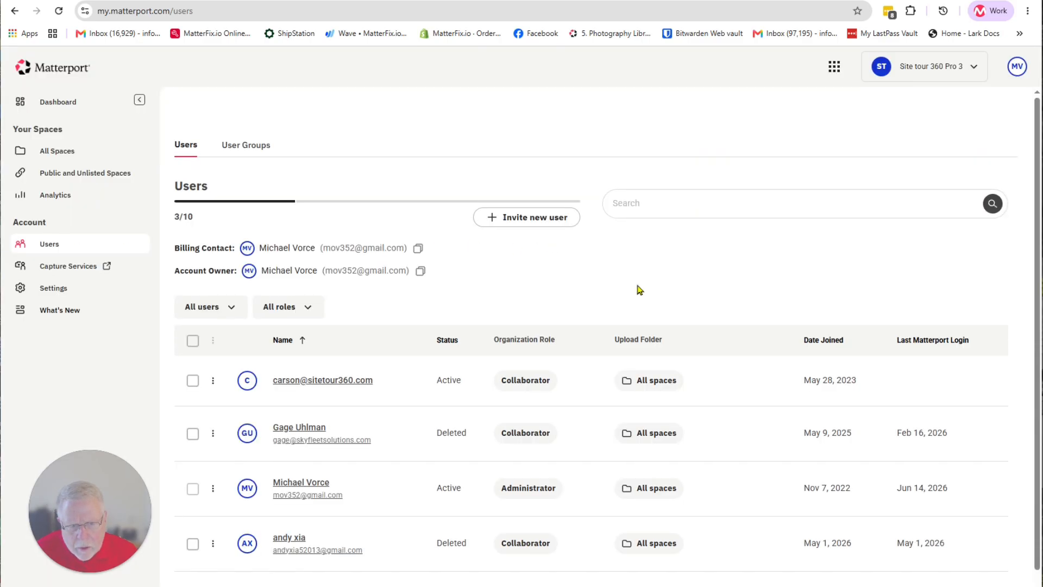
pyautogui.scroll(-1, 635, 290)
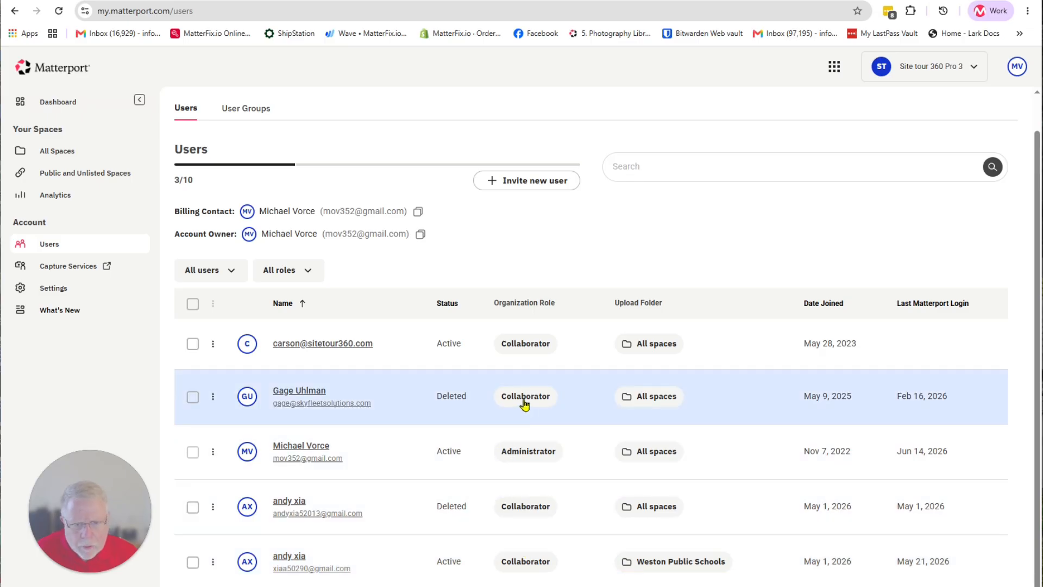
pyautogui.scroll(1, 525, 403)
pyautogui.scroll(-1, 526, 403)
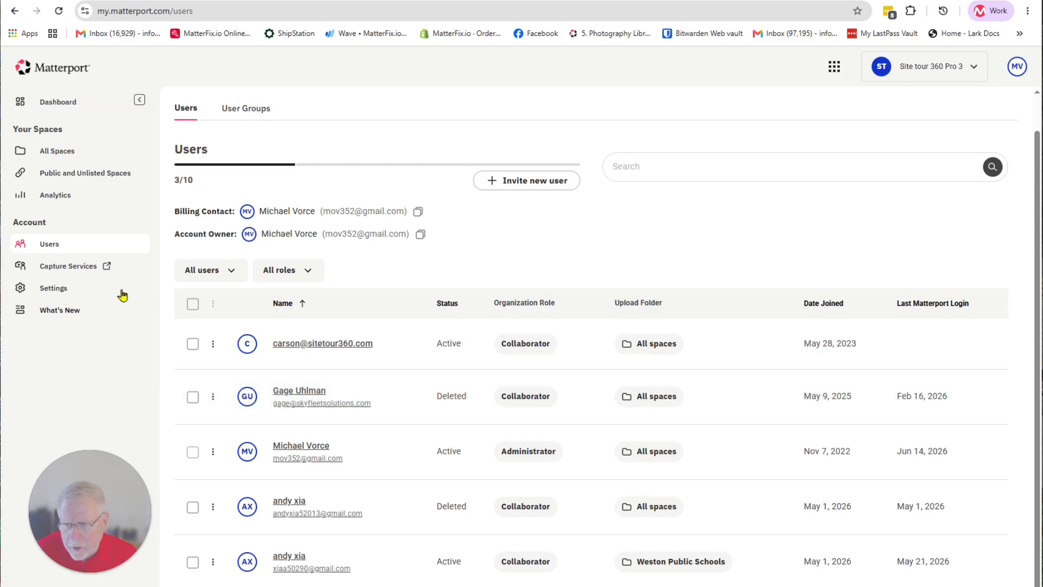
# Open the account settings and review the organization details, administrators, privacy settings, public details and connected applications
pyautogui.click(51, 291)
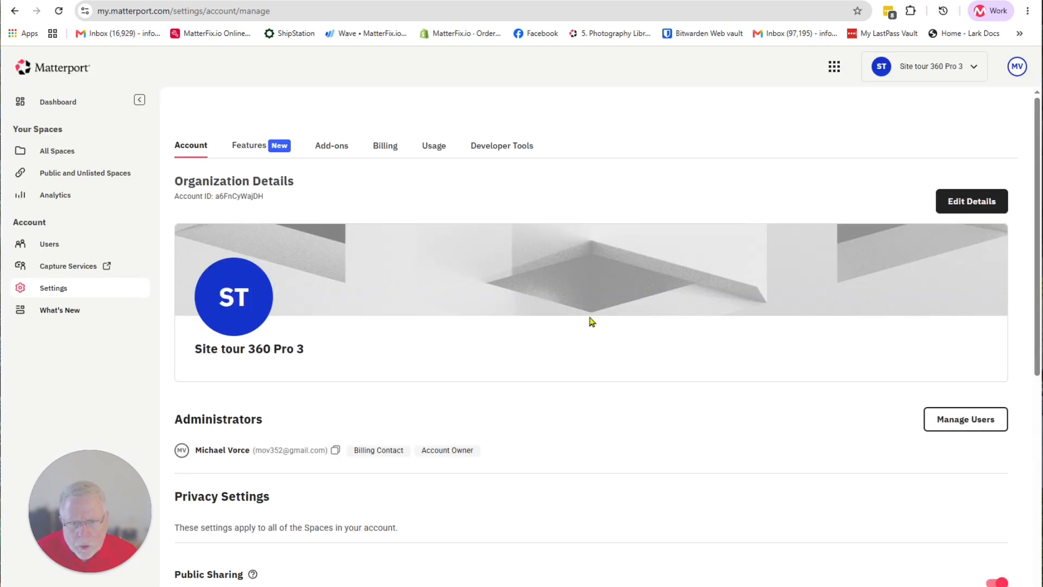
pyautogui.scroll(-5, 412, 291)
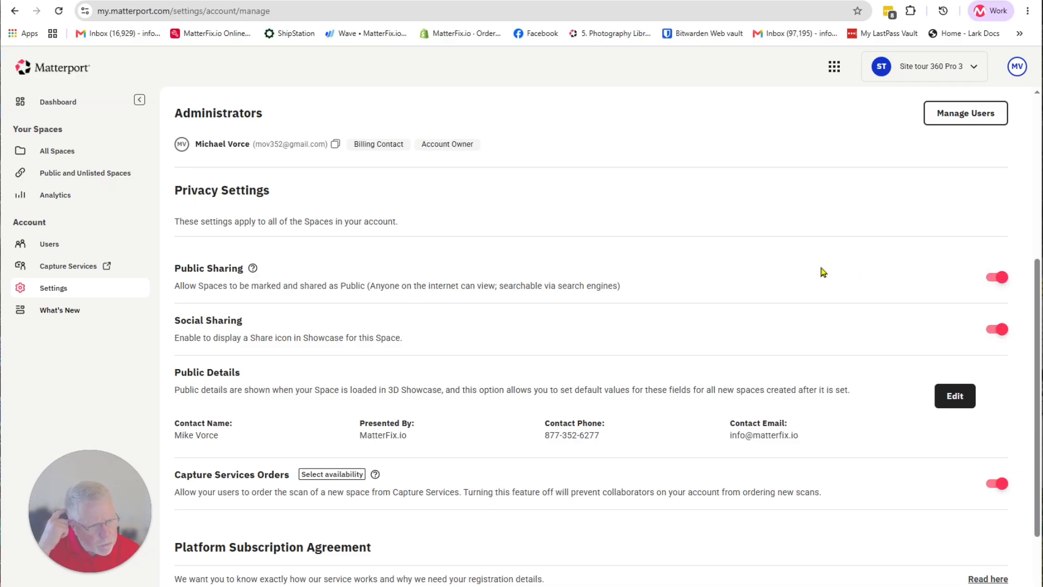
pyautogui.scroll(-2, 820, 270)
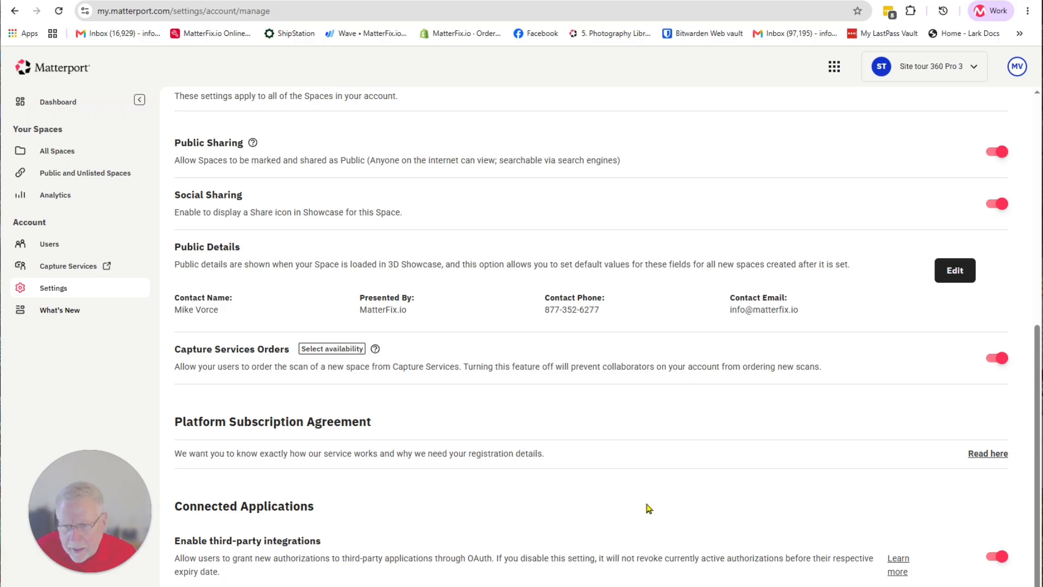
pyautogui.scroll(8, 647, 508)
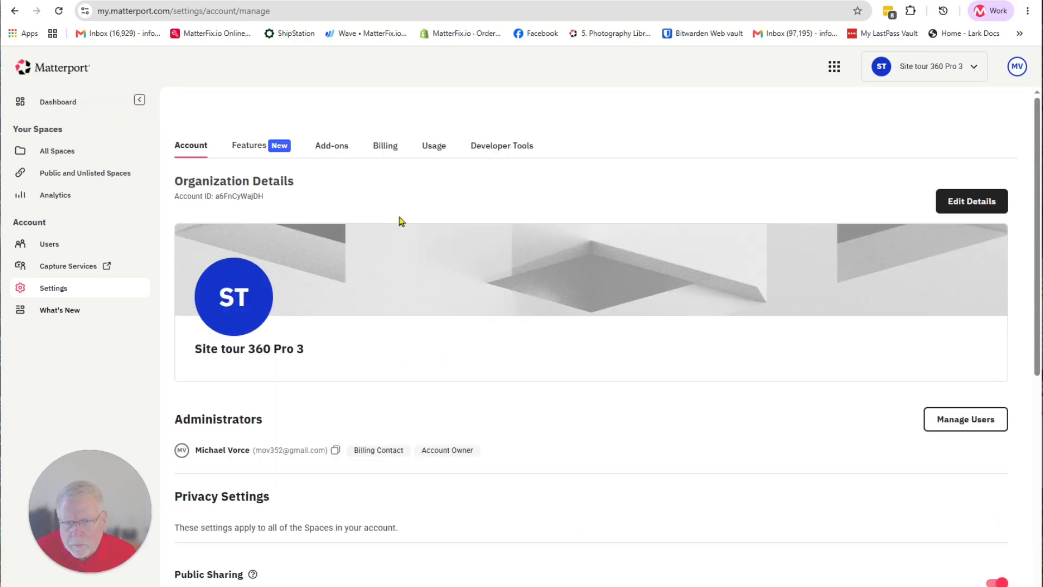
# Examine the Features settings, from the beta features and Automatic Face Blurring through Defurnish and Measurement Mode to VR Mode
pyautogui.click(255, 149)
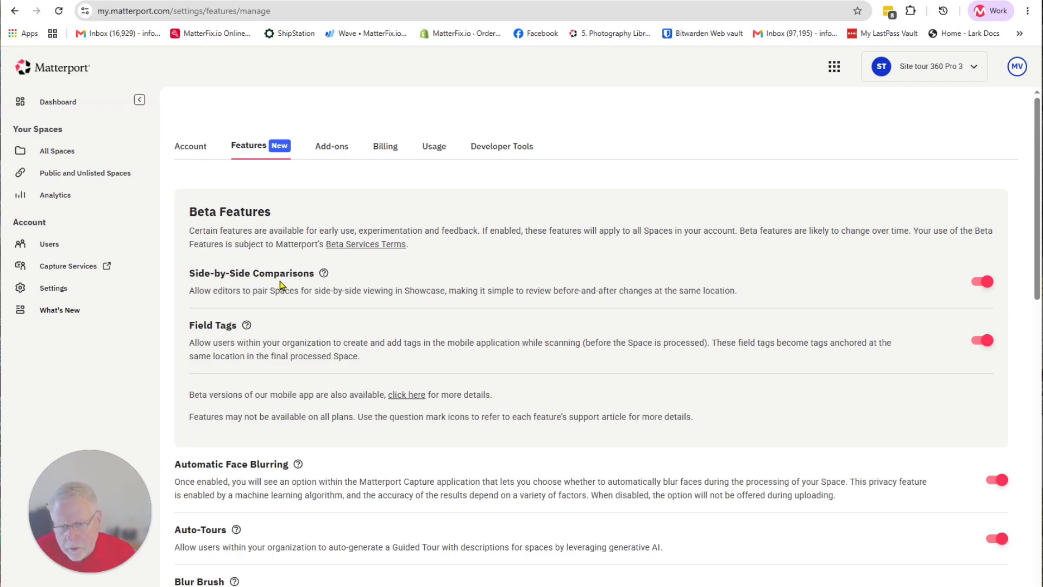
pyautogui.scroll(-2, 332, 239)
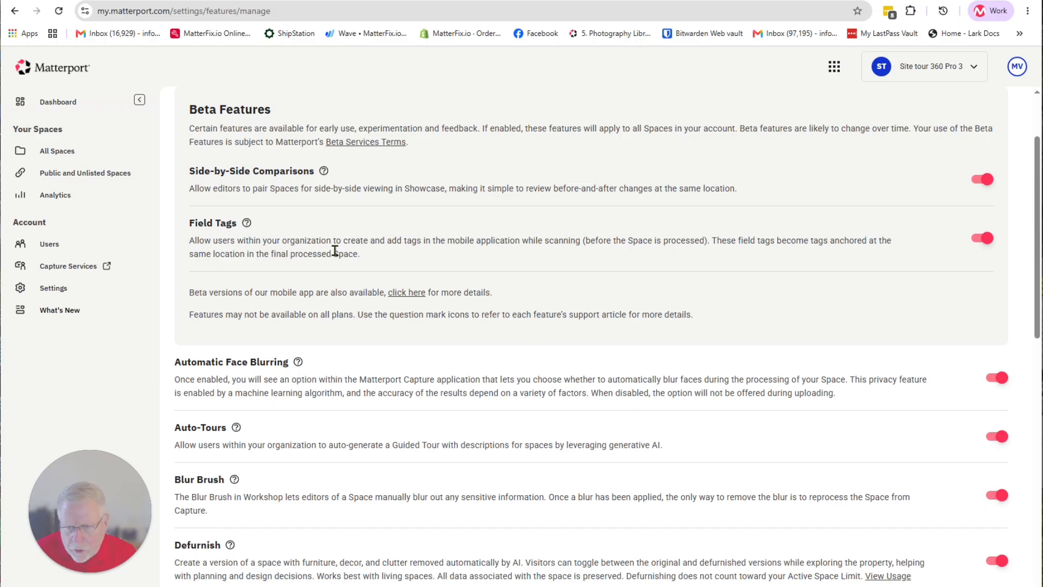
pyautogui.scroll(-4, 334, 251)
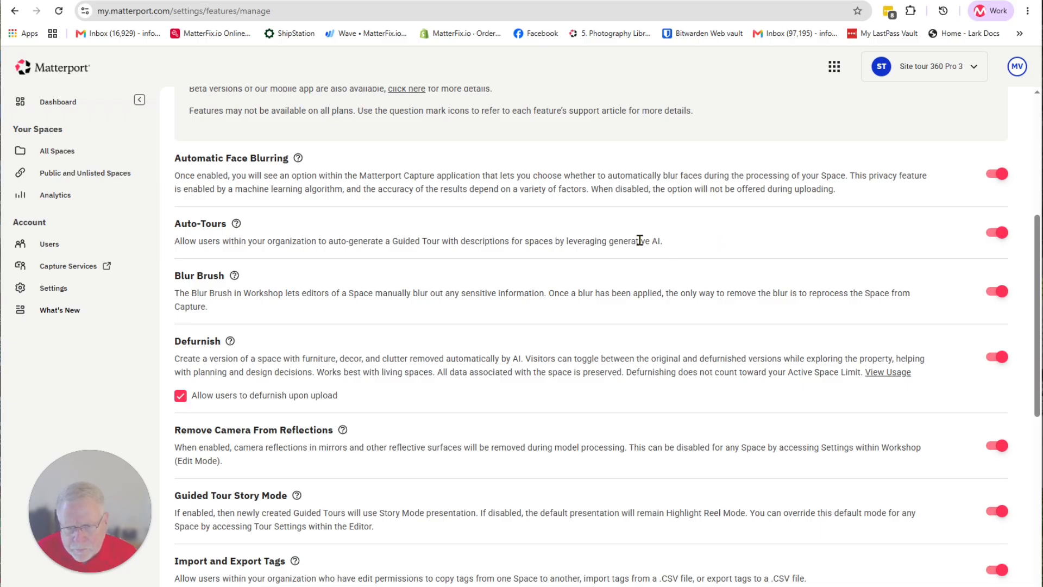
pyautogui.scroll(-2, 656, 241)
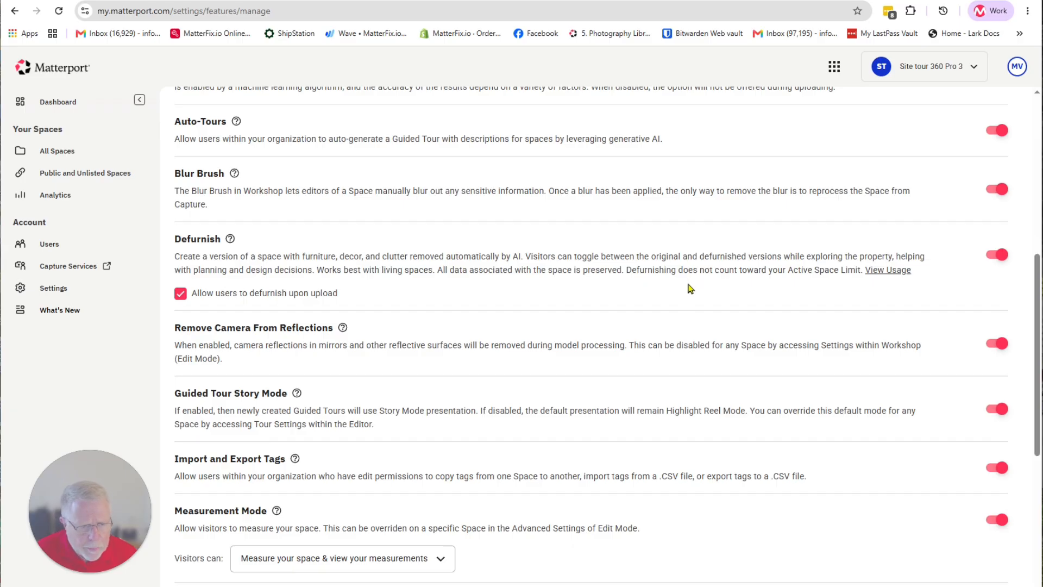
pyautogui.click(995, 260)
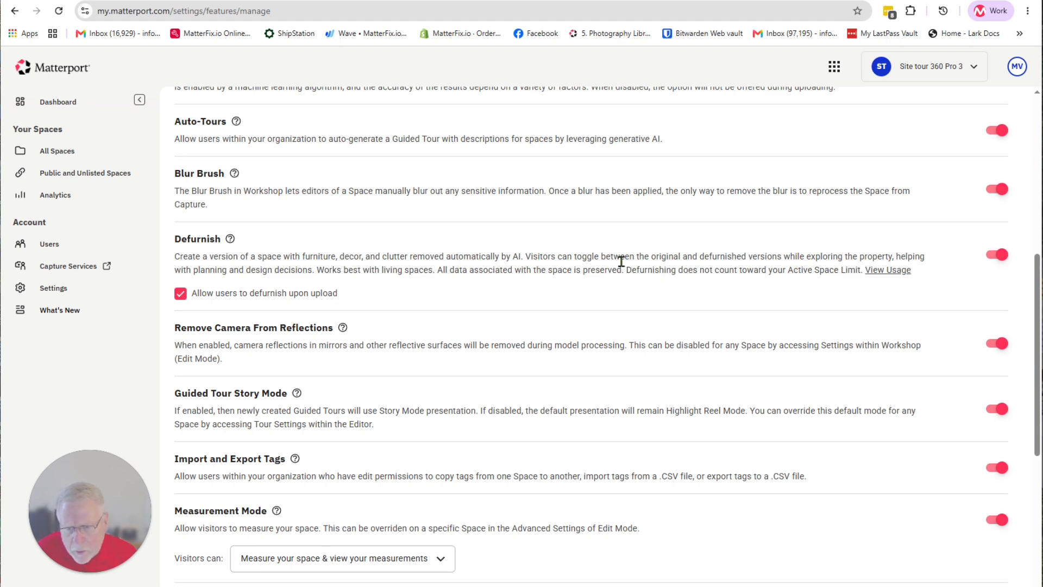
pyautogui.scroll(-2, 620, 261)
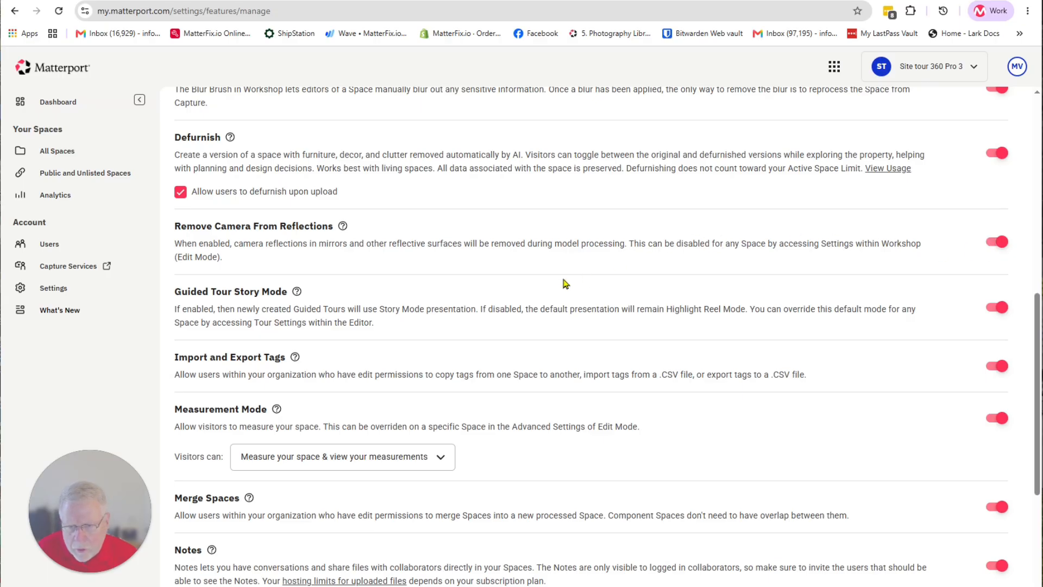
pyautogui.scroll(-2, 464, 297)
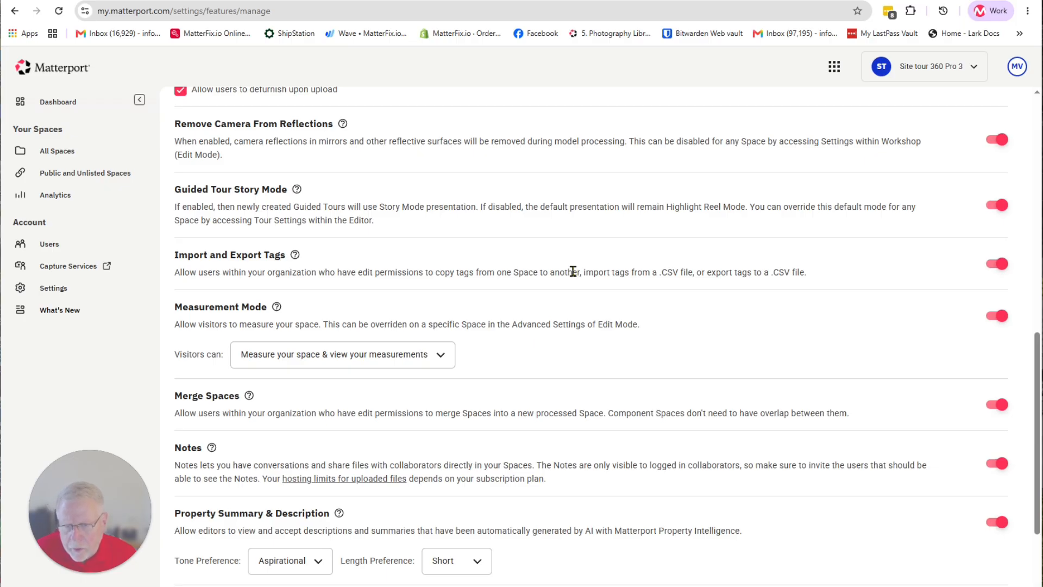
pyautogui.scroll(-2, 572, 271)
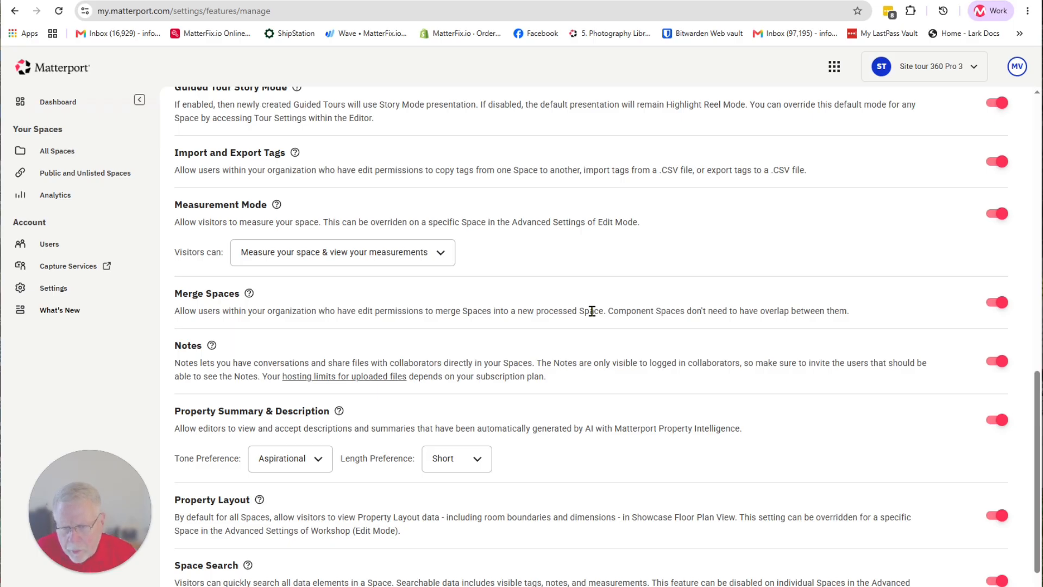
pyautogui.scroll(-1, 593, 311)
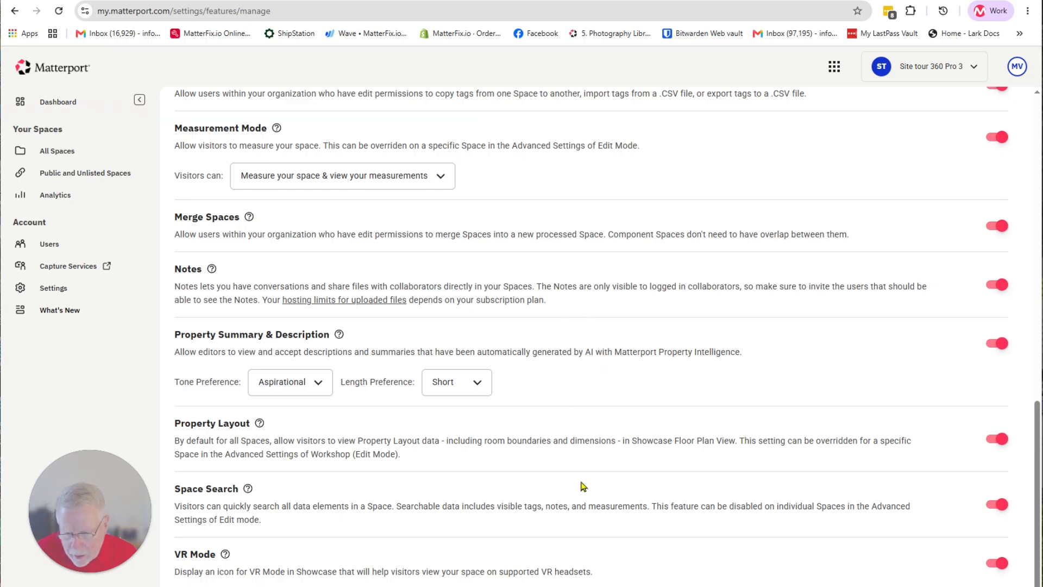
pyautogui.scroll(6, 694, 479)
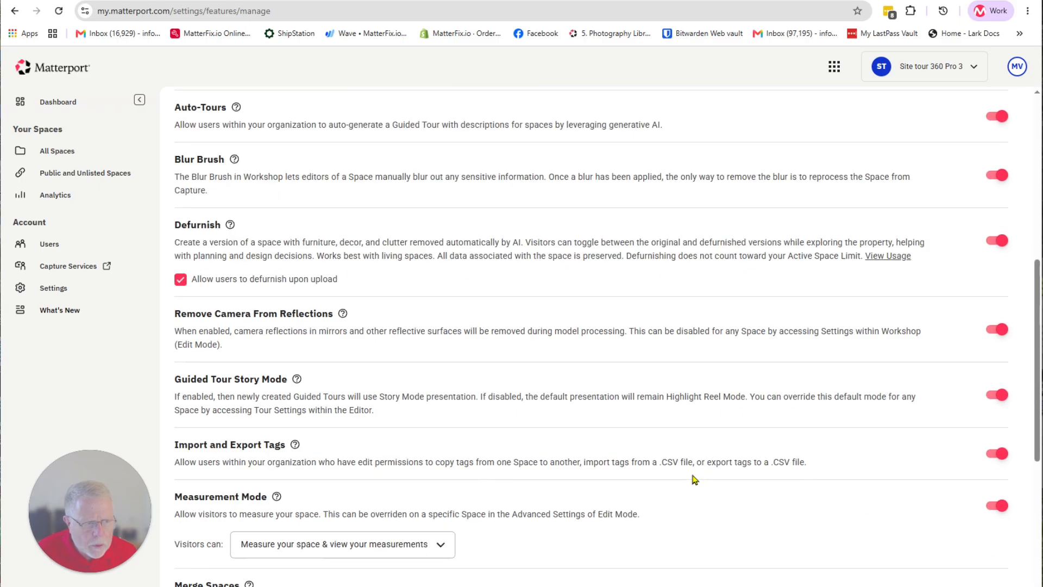
pyautogui.scroll(7, 694, 479)
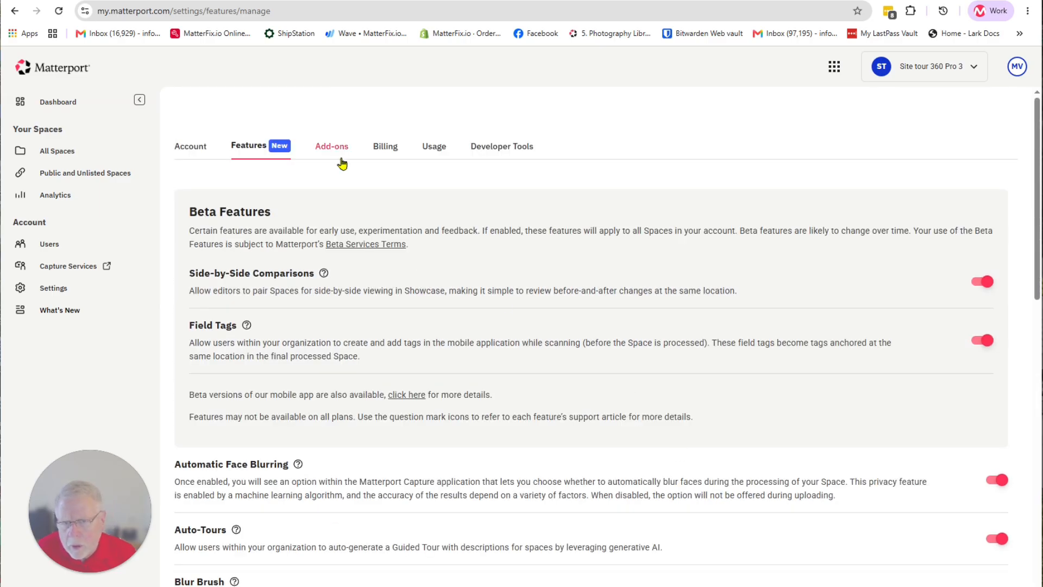
# Review the Add-on settings, including default measurement units, BIM, E57 and CAD files, Google Street View, MatterPak and schematic floor plans
pyautogui.click(324, 149)
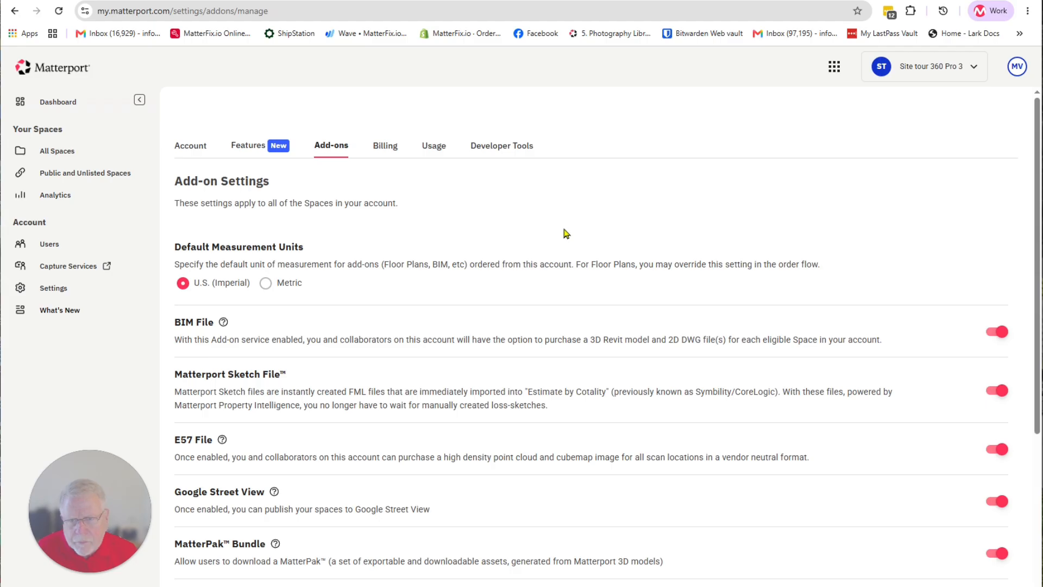
pyautogui.scroll(-2, 728, 226)
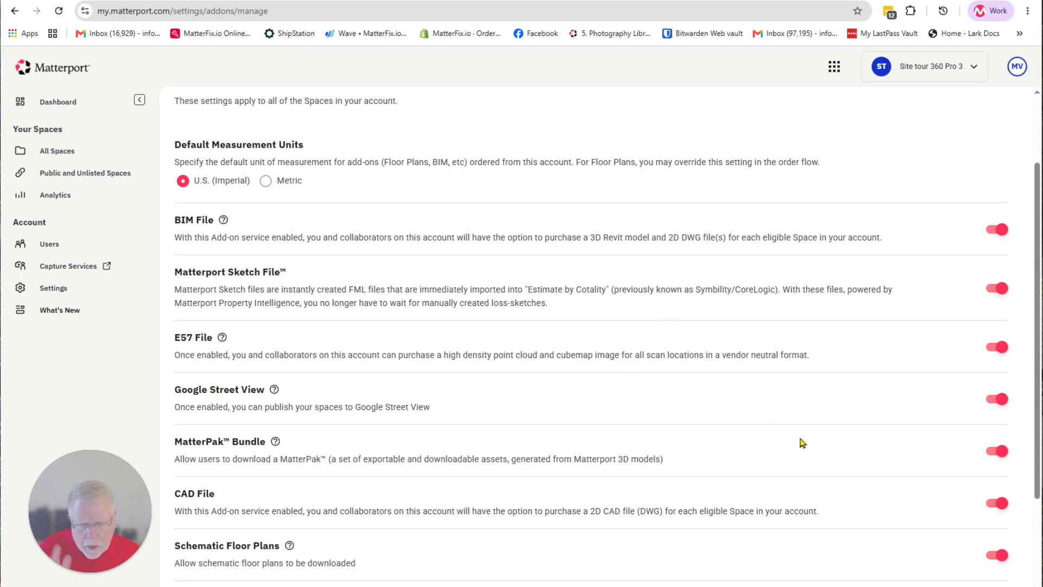
pyautogui.scroll(2, 791, 442)
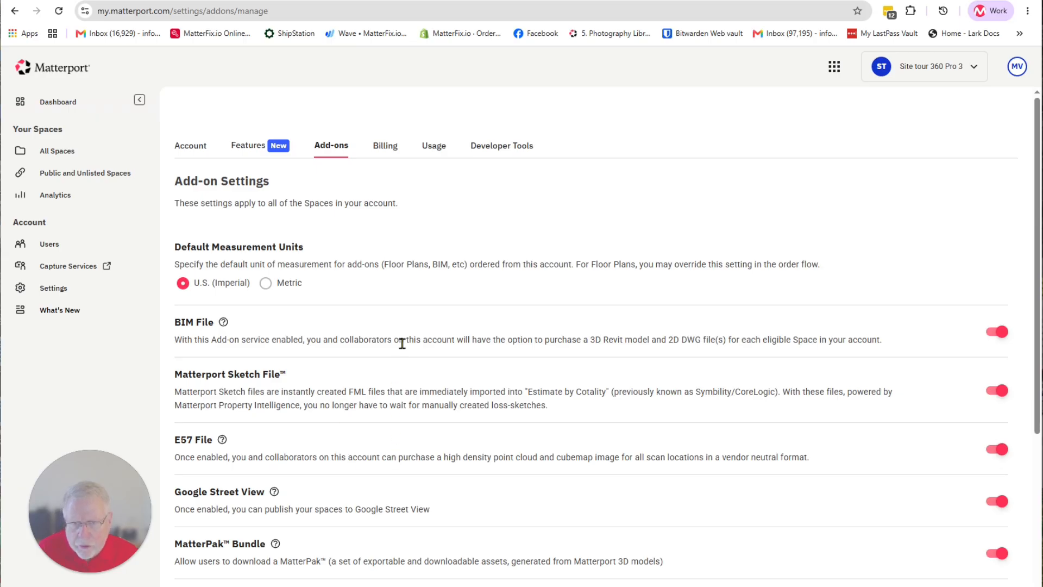
# Review the billing invoices, addresses, payment methods and cancellation option, and check the account's subscription usage
pyautogui.click(385, 146)
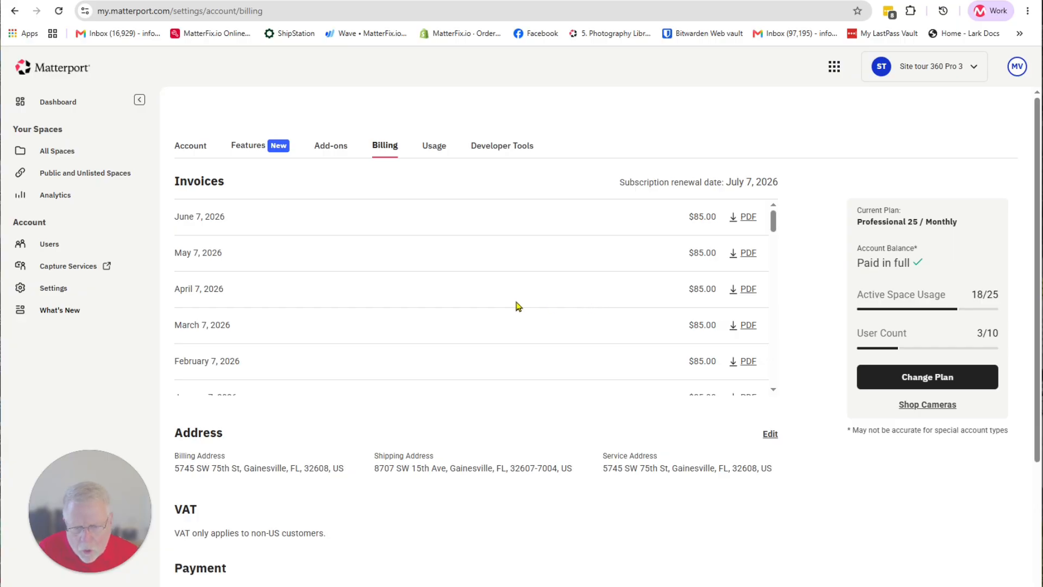
pyautogui.scroll(-4, 435, 414)
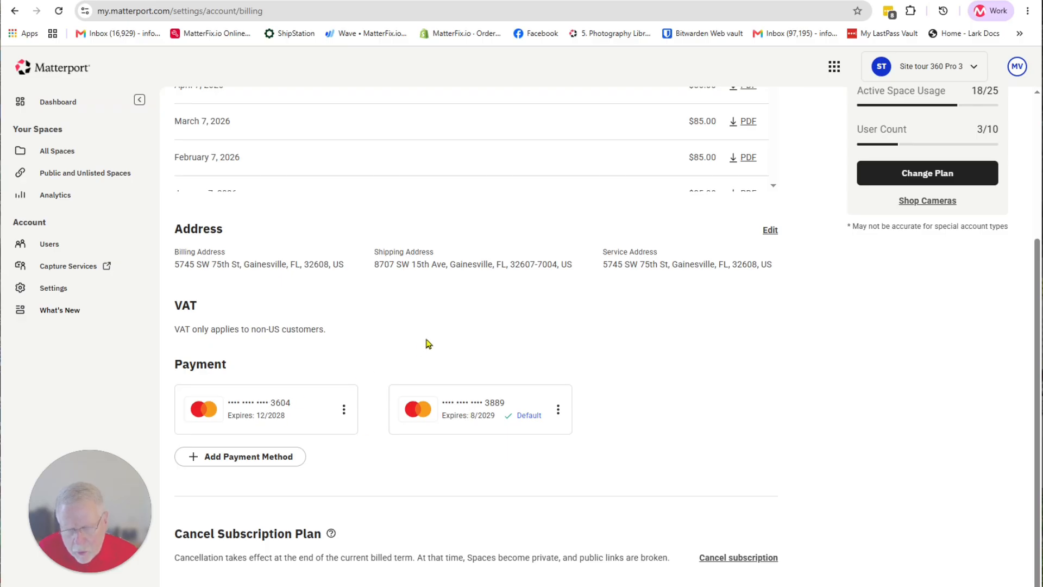
pyautogui.scroll(3, 430, 346)
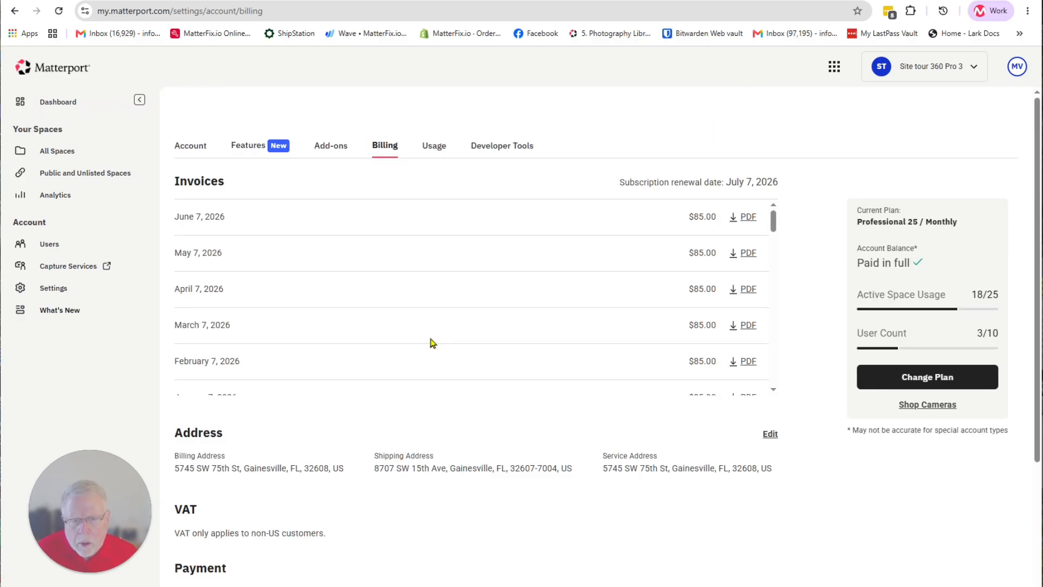
pyautogui.scroll(-10, 434, 345)
pyautogui.scroll(-3, 423, 443)
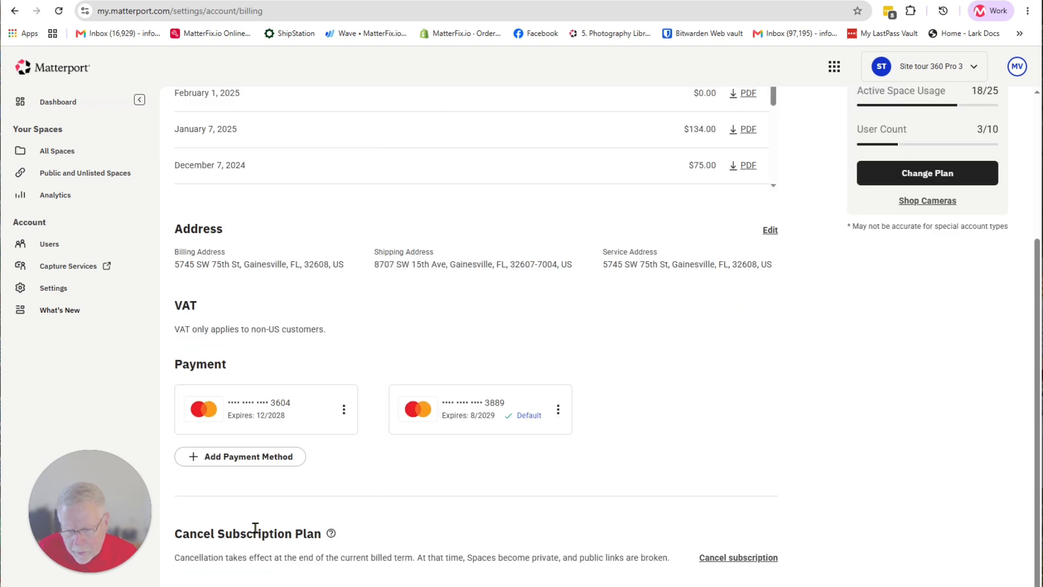
pyautogui.scroll(3, 565, 317)
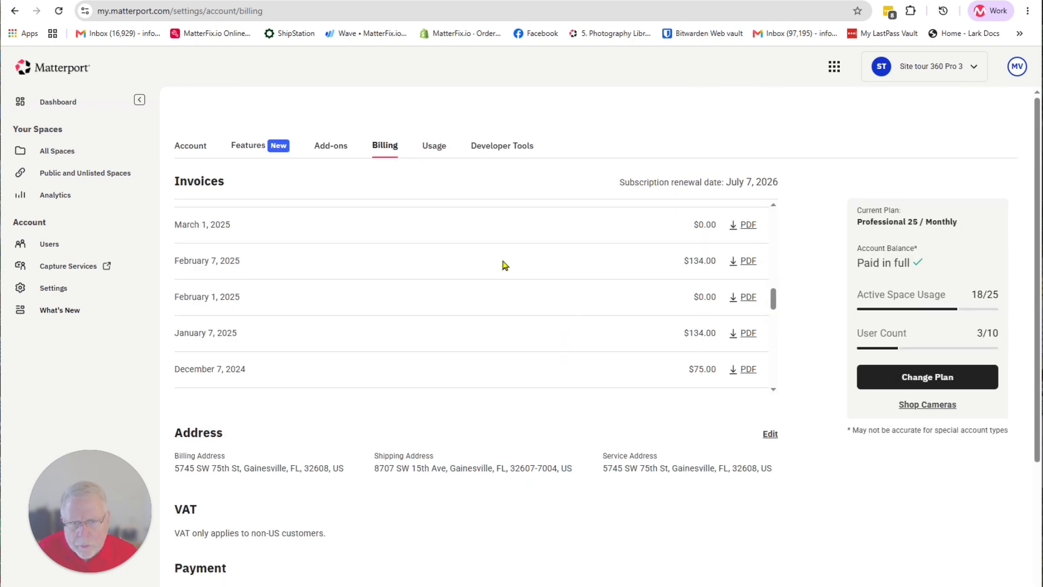
pyautogui.click(436, 151)
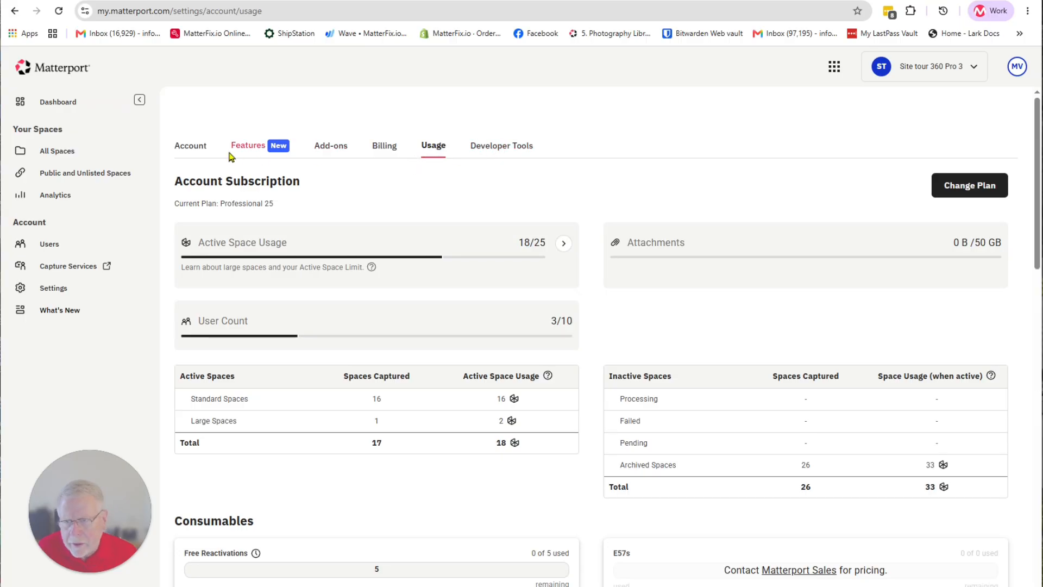
# Open the list of all spaces and look through its folders and individual spaces
pyautogui.click(61, 156)
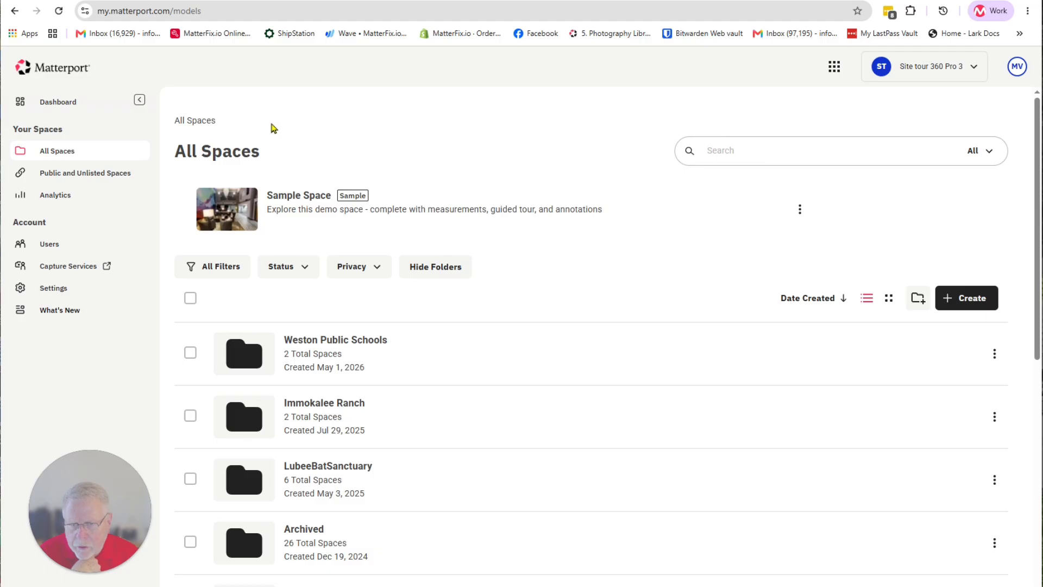
pyautogui.scroll(-4, 567, 269)
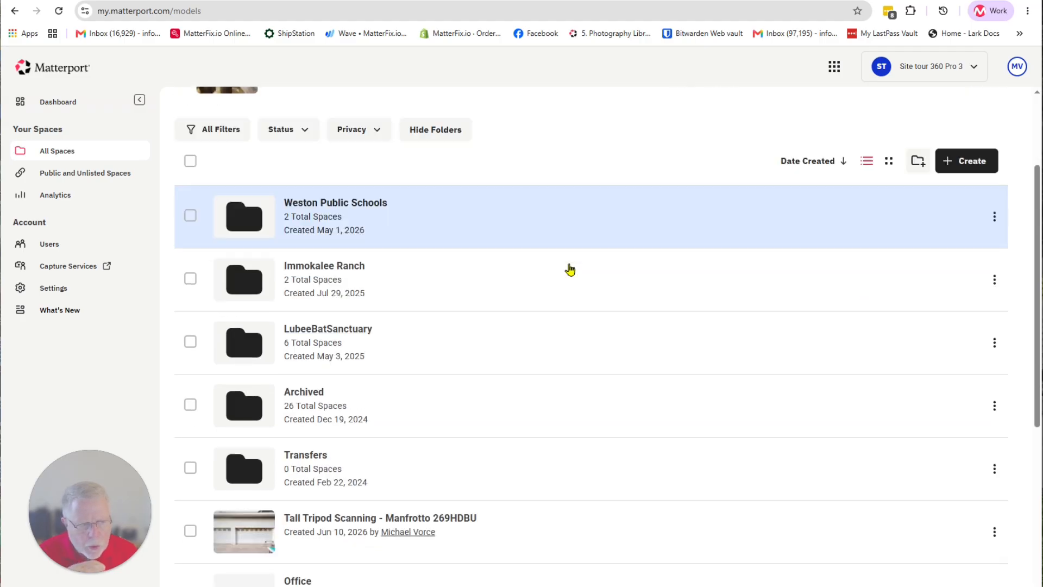
pyautogui.scroll(-4, 570, 269)
pyautogui.scroll(6, 573, 269)
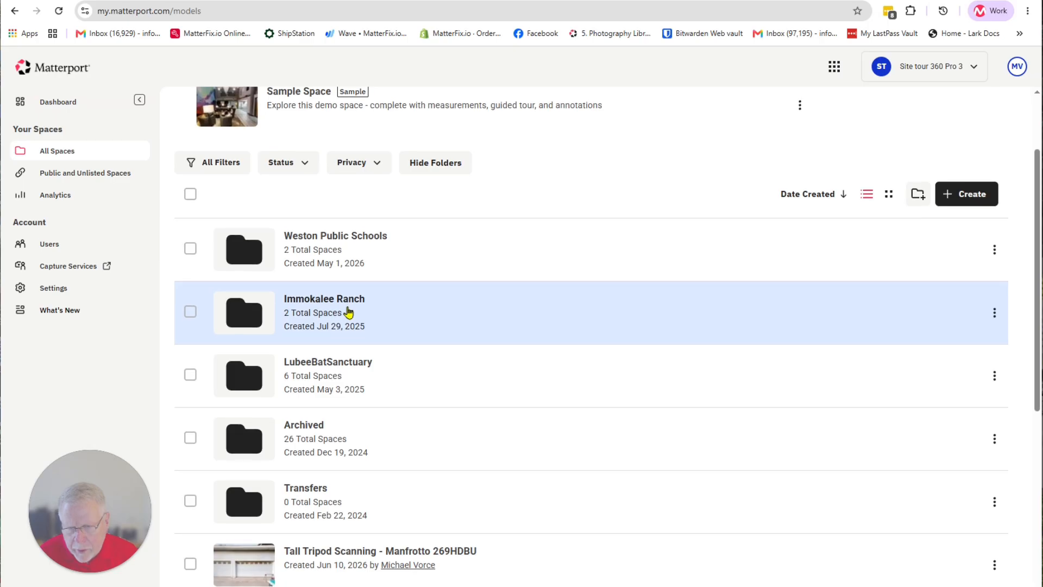
pyautogui.scroll(-4, 345, 271)
pyautogui.scroll(-3, 344, 266)
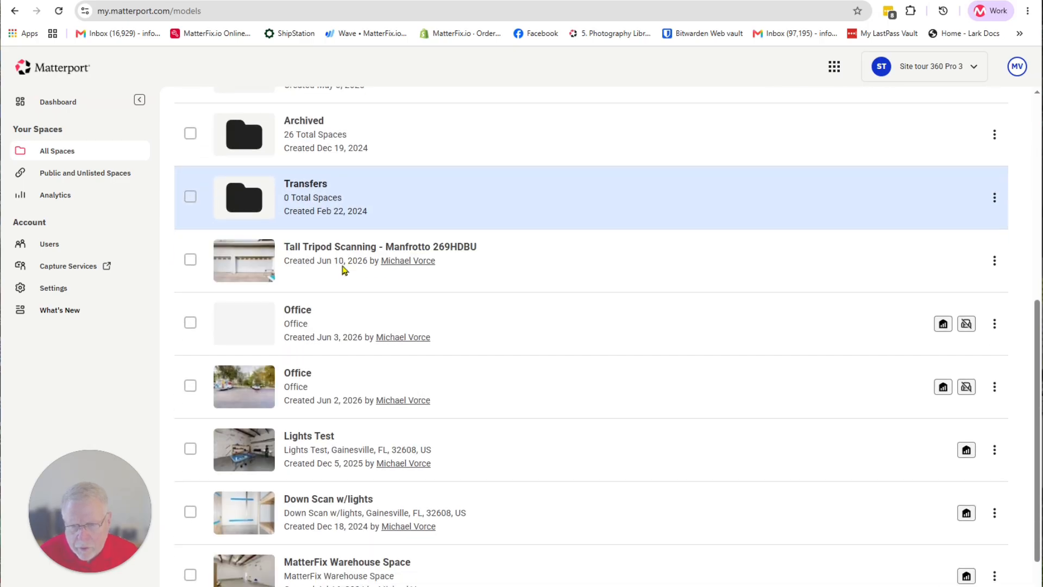
pyautogui.scroll(5, 342, 255)
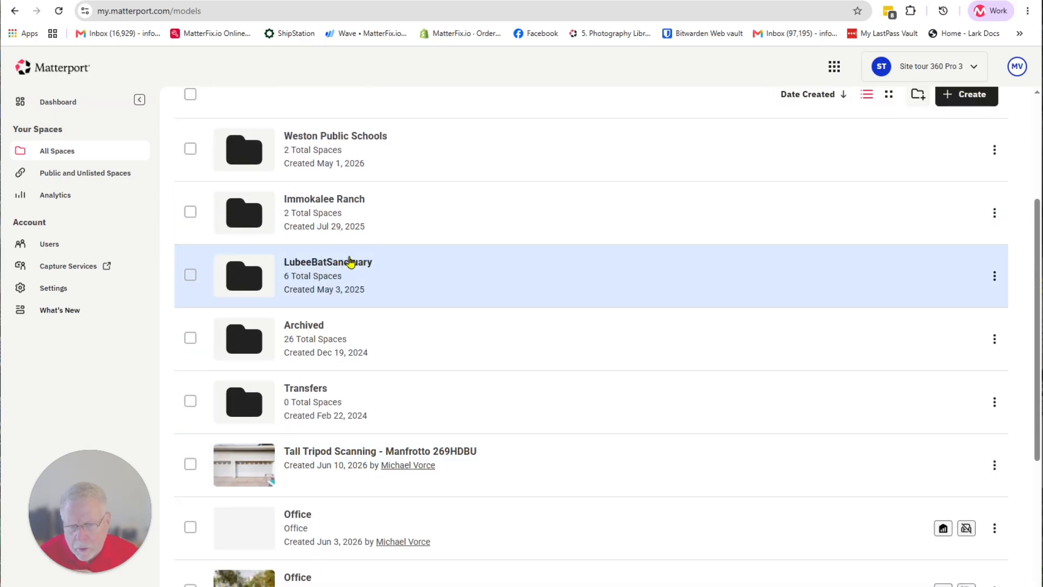
pyautogui.scroll(-2, 350, 263)
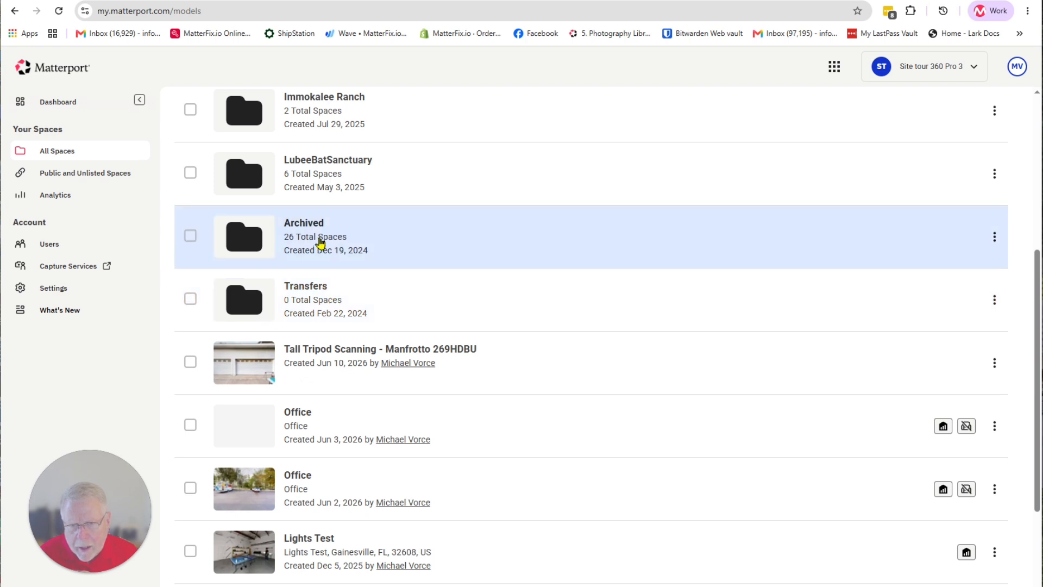
# Open the Archived folder and look through the spaces stored in it
pyautogui.click(320, 241)
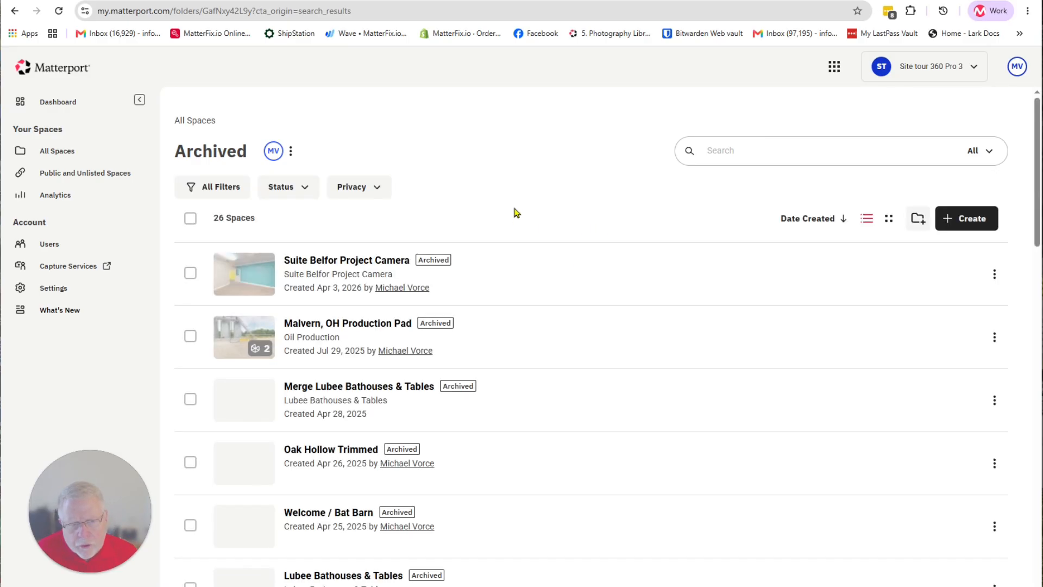
pyautogui.scroll(-7, 516, 213)
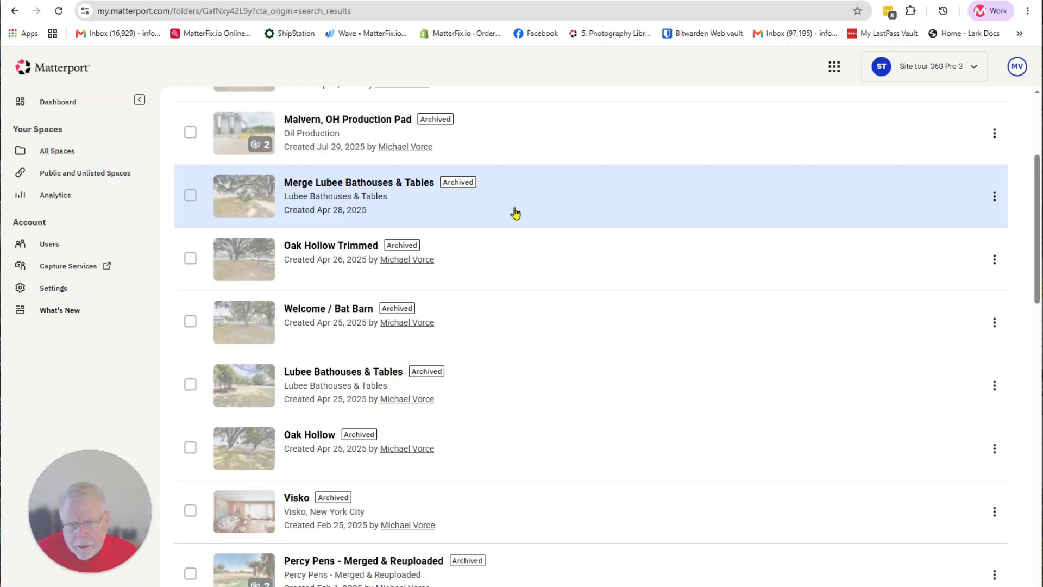
pyautogui.scroll(-3, 513, 213)
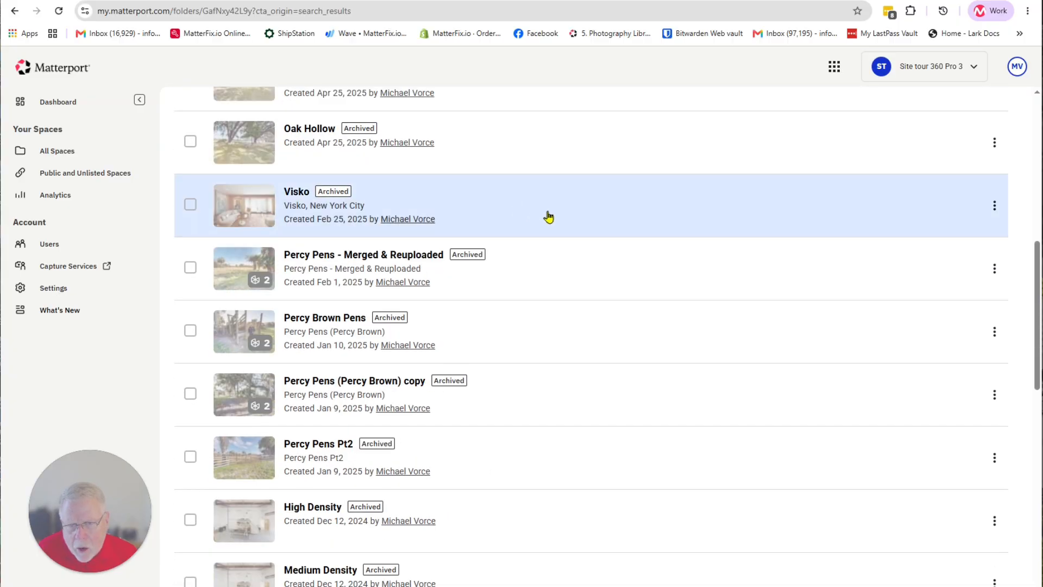
pyautogui.scroll(-4, 548, 216)
pyautogui.scroll(12, 548, 216)
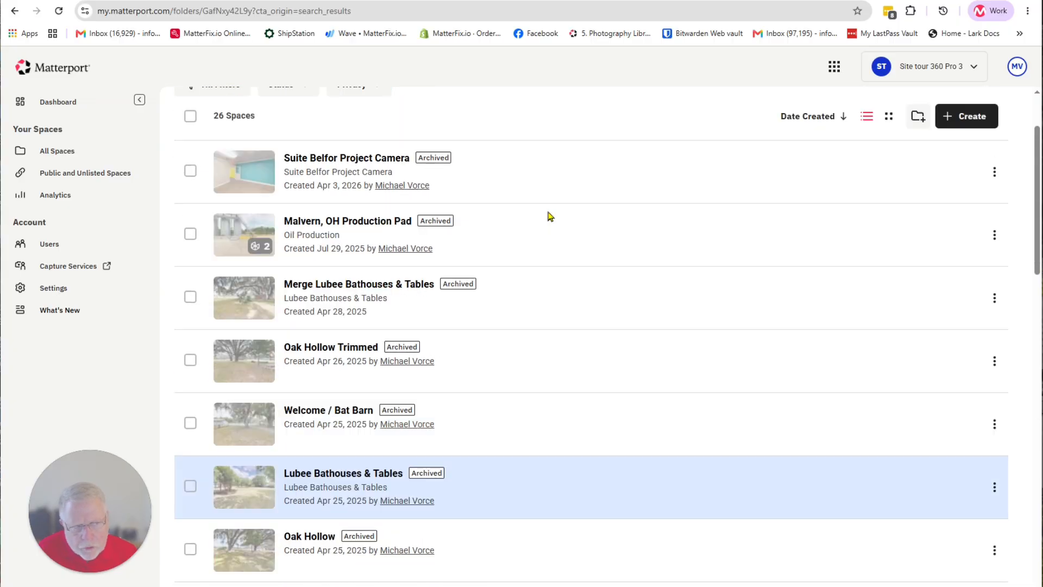
pyautogui.scroll(2, 570, 223)
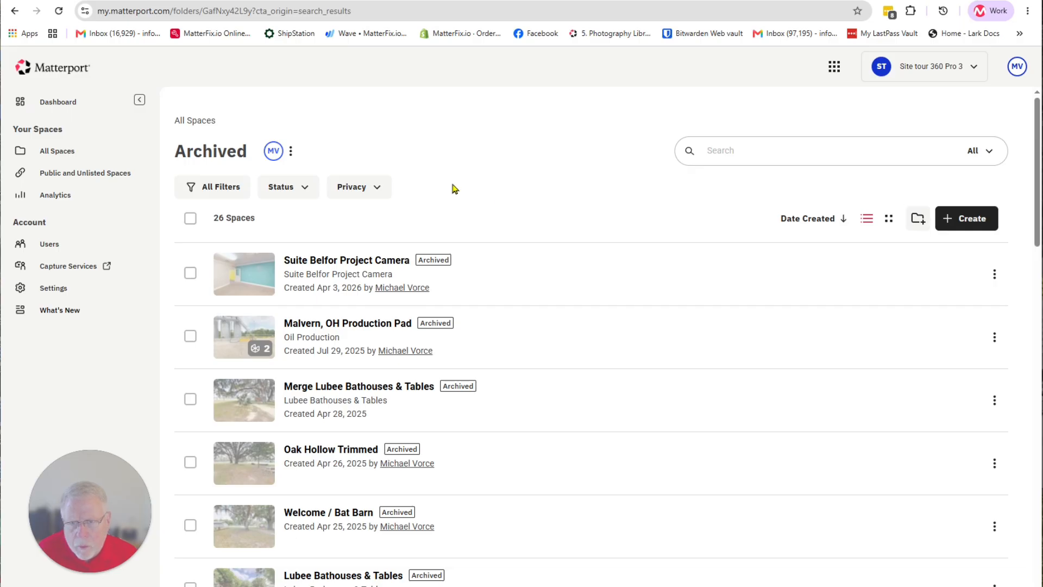
# Return to all spaces, open the Office space created Jun 3, 2026, and view its space page
pyautogui.click(194, 123)
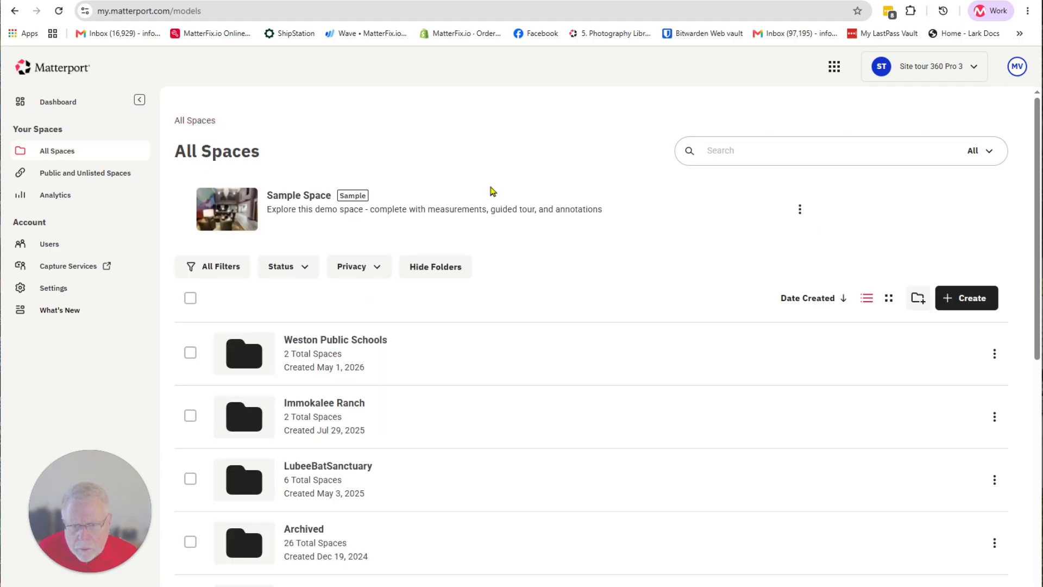
pyautogui.scroll(-4, 491, 190)
pyautogui.scroll(4, 491, 190)
pyautogui.scroll(-5, 492, 191)
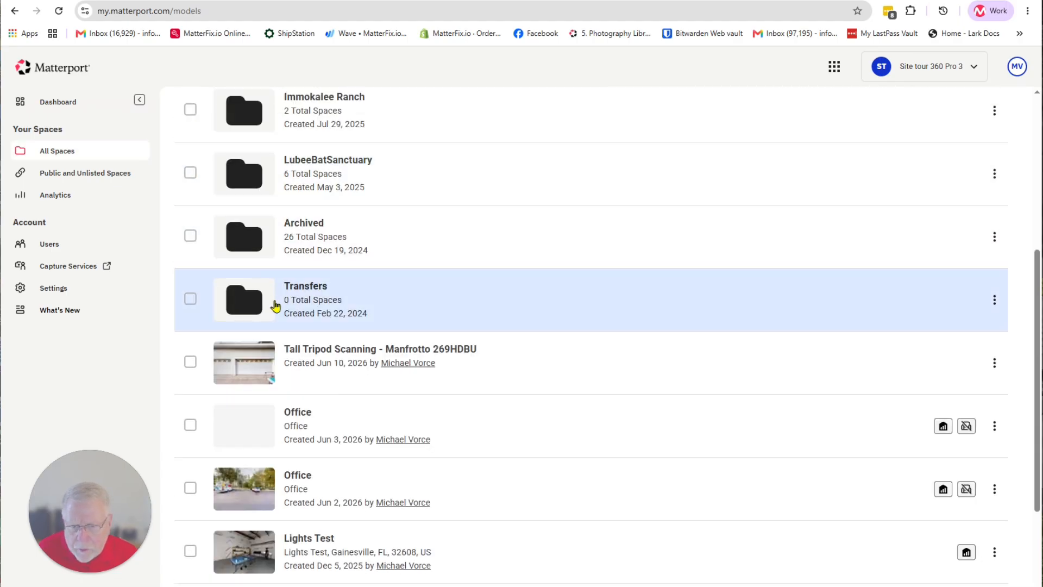
pyautogui.scroll(-3, 478, 240)
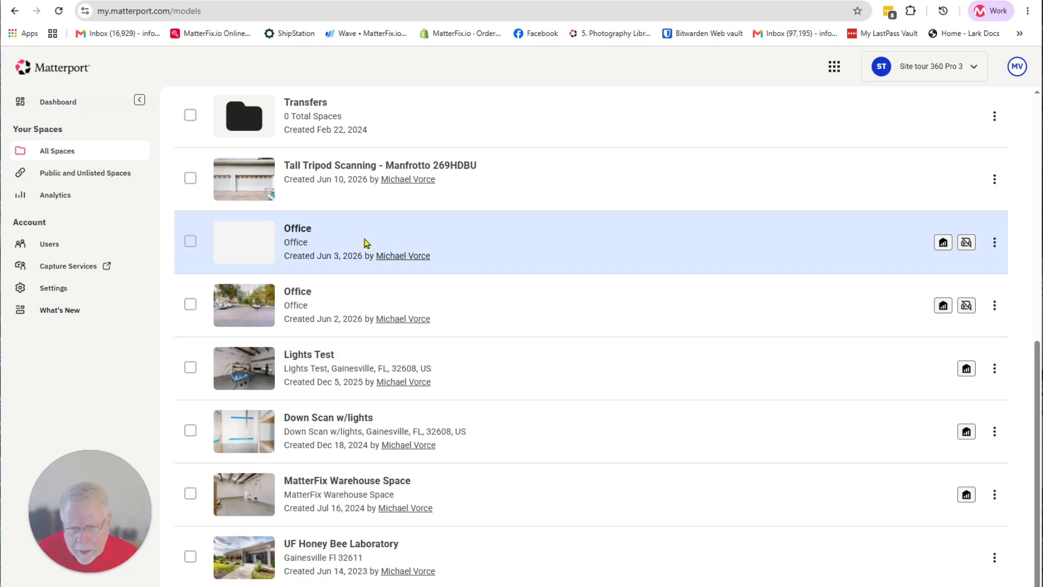
pyautogui.click(233, 247)
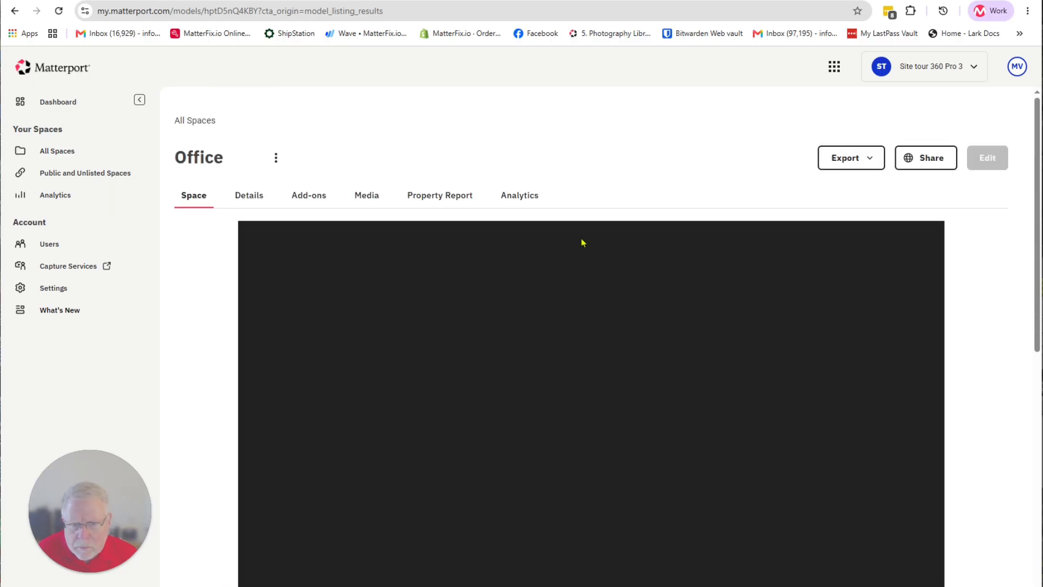
pyautogui.scroll(-2, 982, 285)
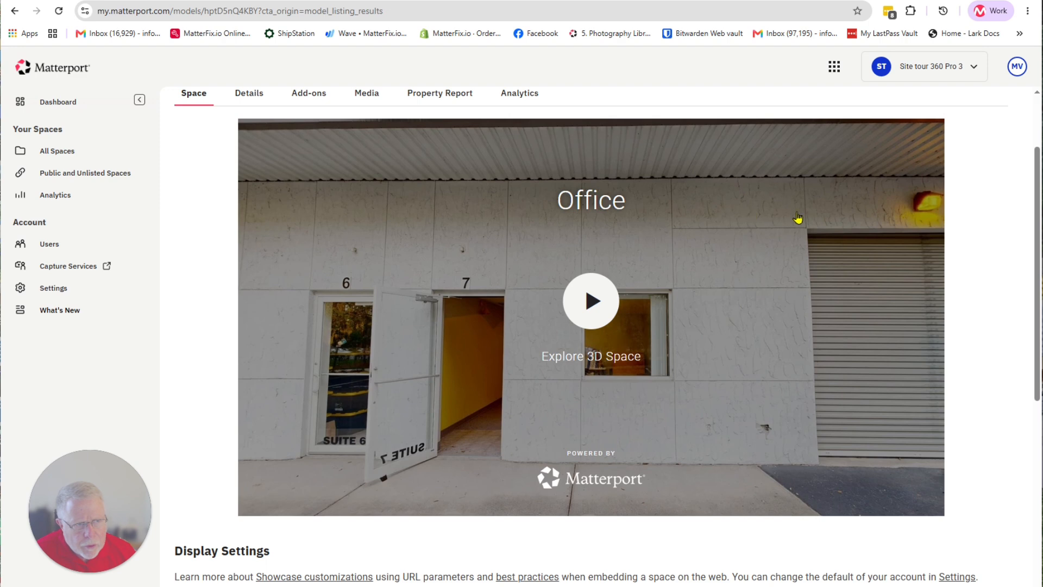
pyautogui.scroll(2, 1008, 271)
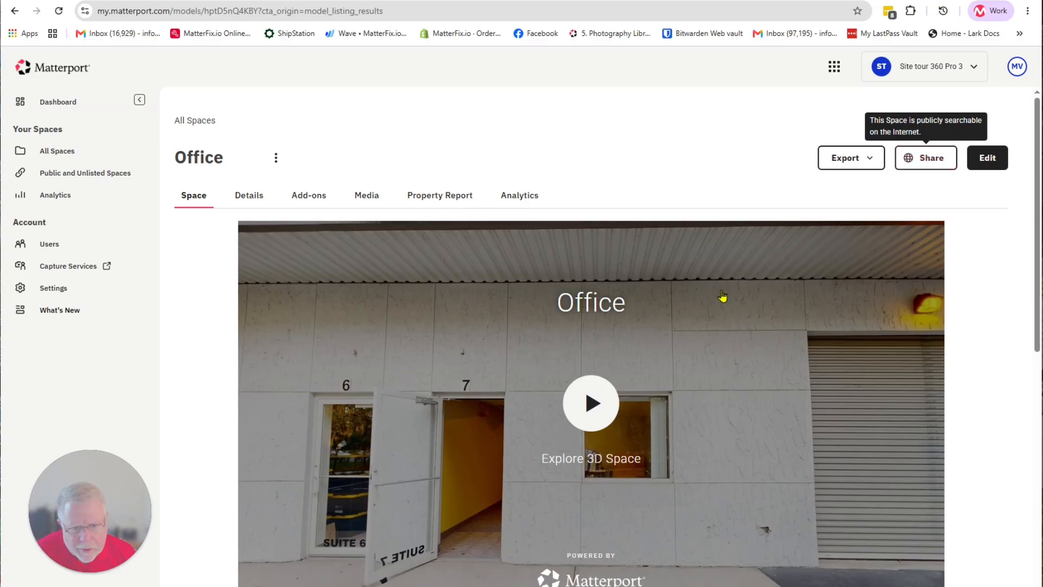
# Copy the Office space's share link and open it in a new browser tab
pyautogui.click(927, 162)
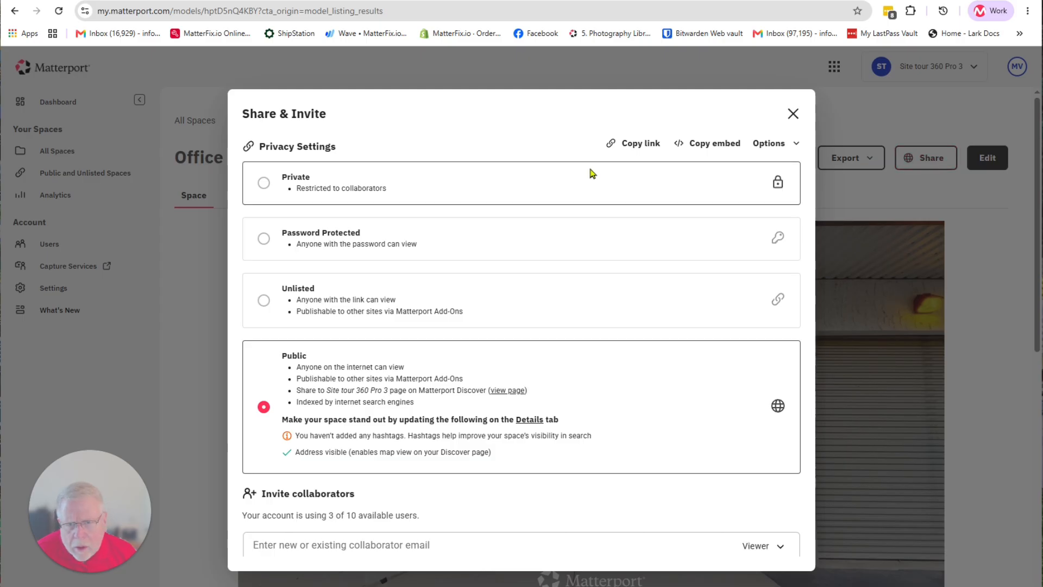
pyautogui.click(628, 141)
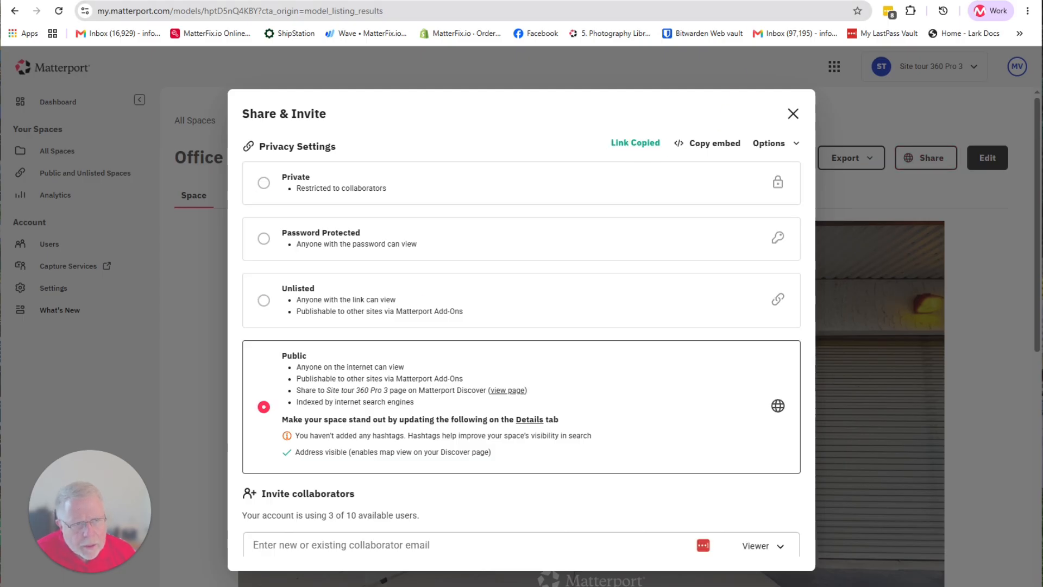
pyautogui.hotkey('ctrl', 't')
pyautogui.rightClick(203, 11)
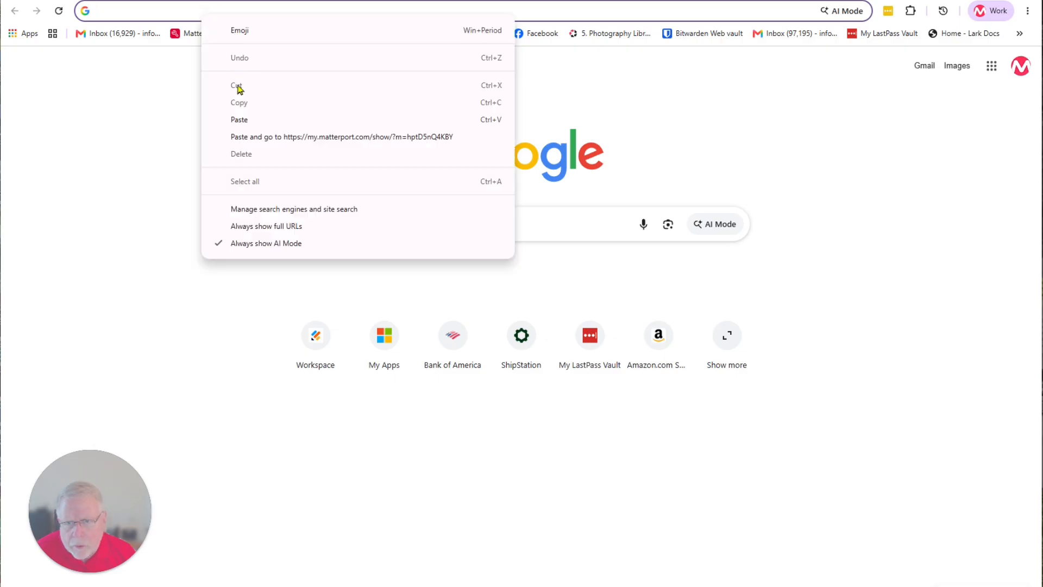
pyautogui.click(240, 120)
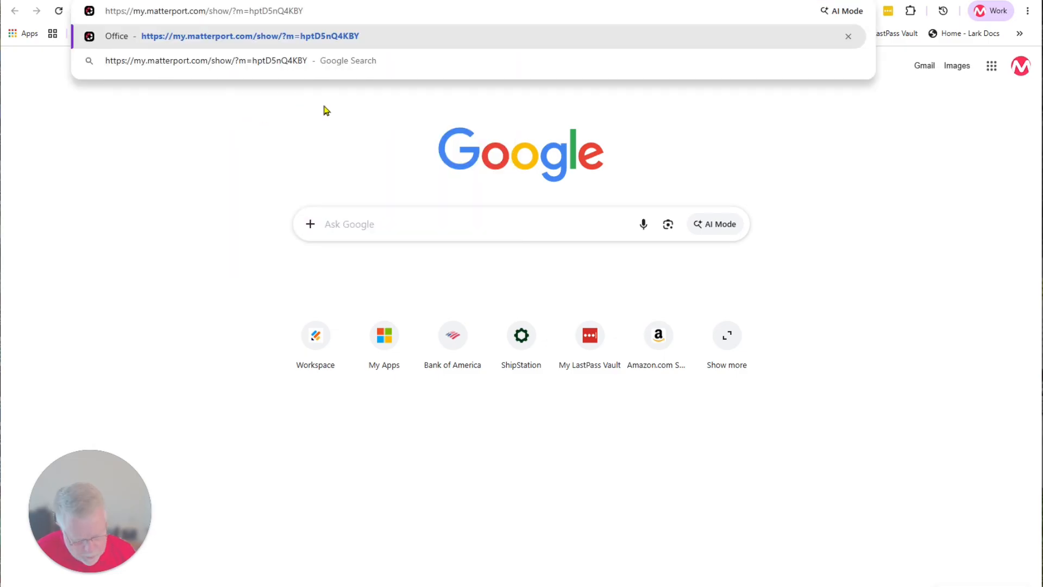
pyautogui.press('Return')
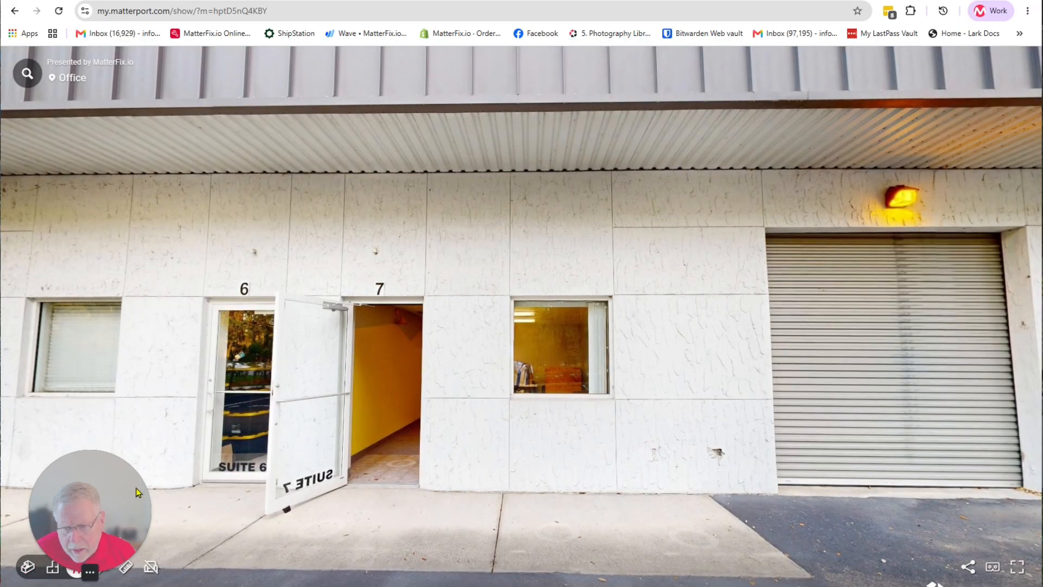
# Show the Office space in dollhouse view and rotate the model to examine its rooms from both sides
pyautogui.moveTo(137, 491); pyautogui.dragTo(95, 433)
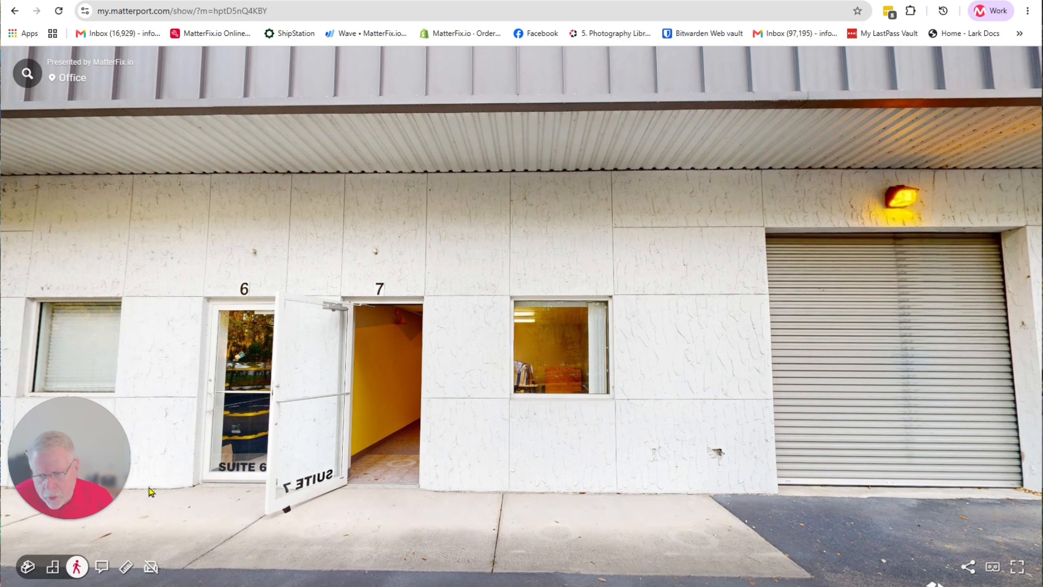
pyautogui.click(28, 568)
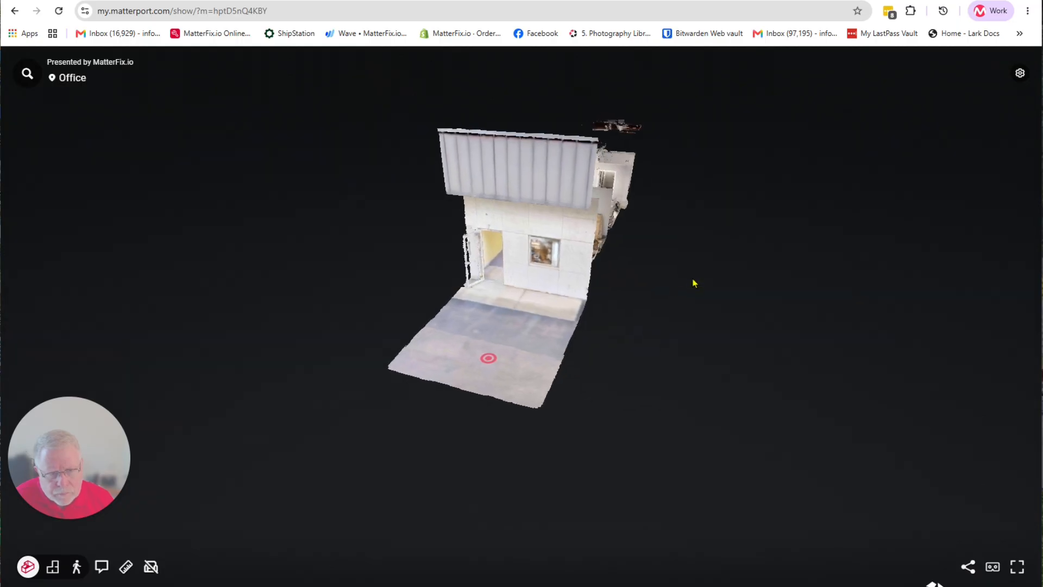
pyautogui.moveTo(692, 279); pyautogui.dragTo(550, 288)
pyautogui.moveTo(744, 308); pyautogui.dragTo(675, 314)
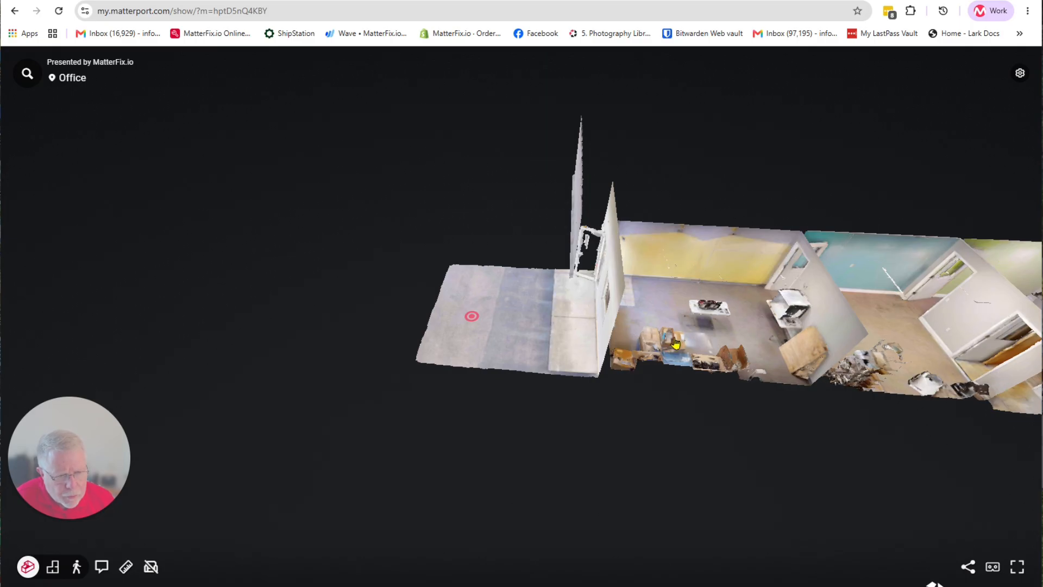
pyautogui.moveTo(714, 326); pyautogui.dragTo(557, 410)
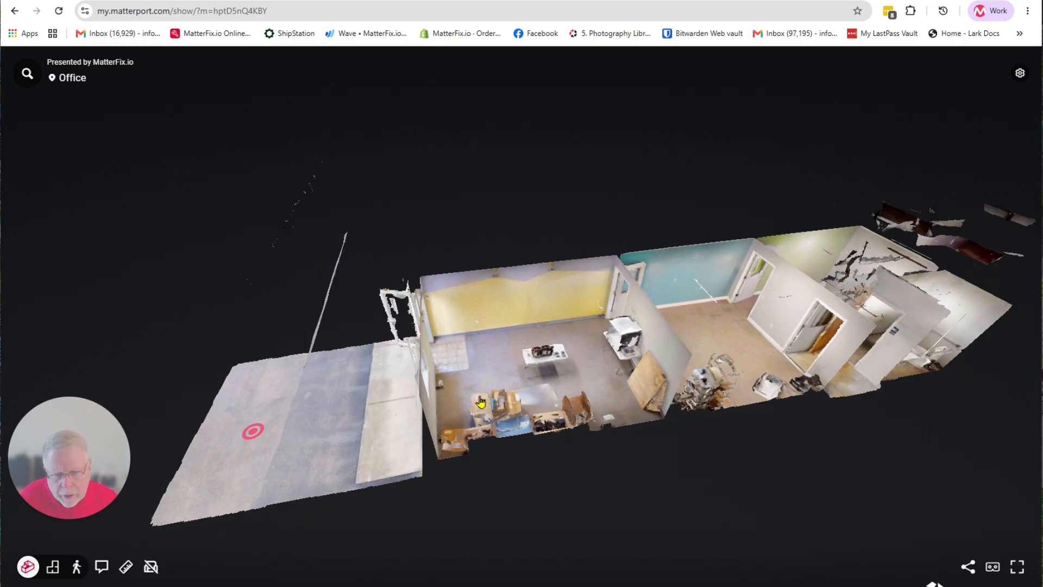
pyautogui.moveTo(489, 402); pyautogui.dragTo(701, 378)
pyautogui.moveTo(595, 396); pyautogui.dragTo(704, 393)
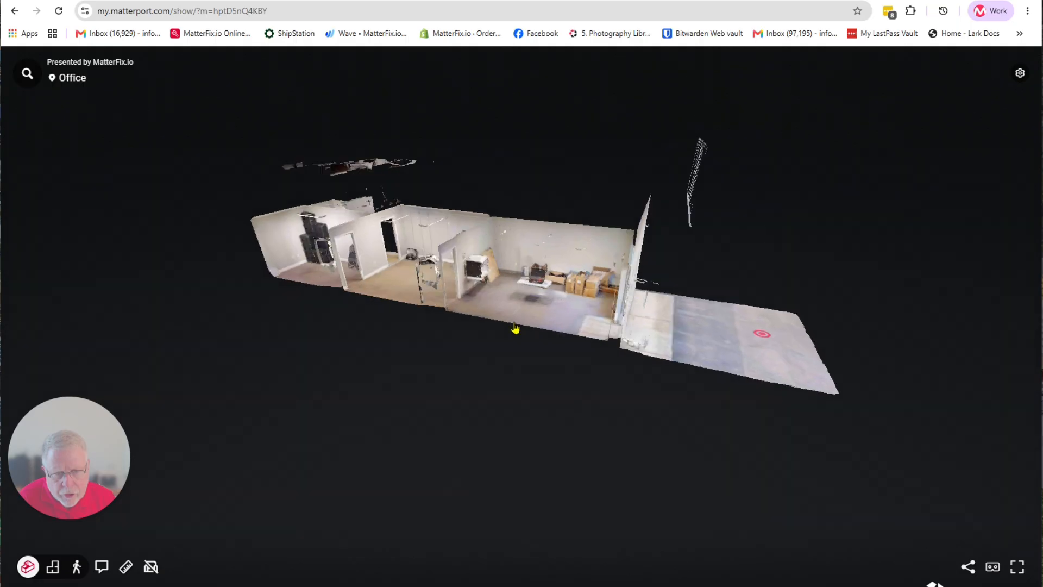
pyautogui.moveTo(578, 345); pyautogui.dragTo(349, 389)
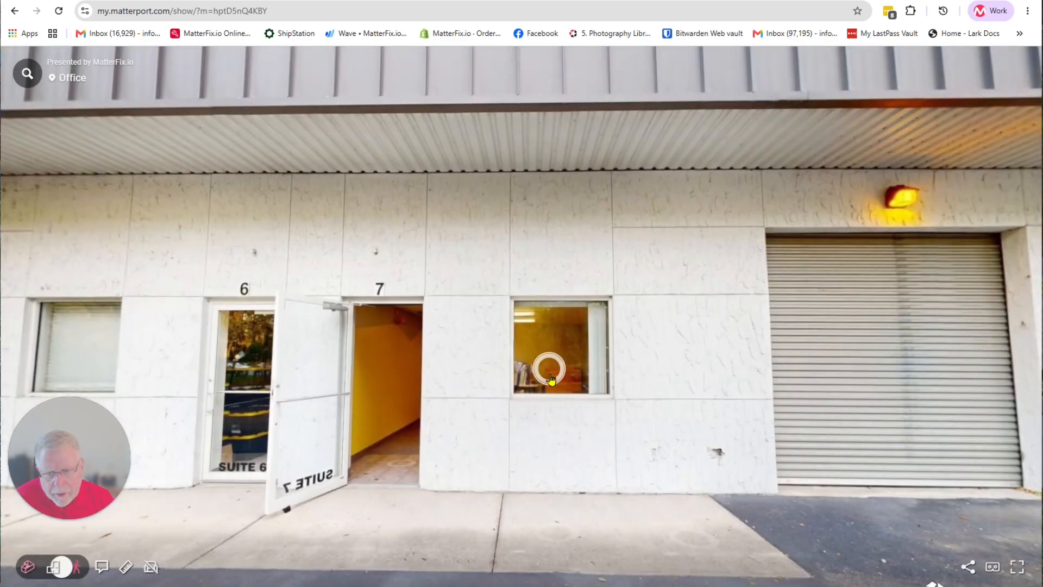
# Walk through the street-level view from the building front toward the open Suite 7 door
pyautogui.click(552, 542)
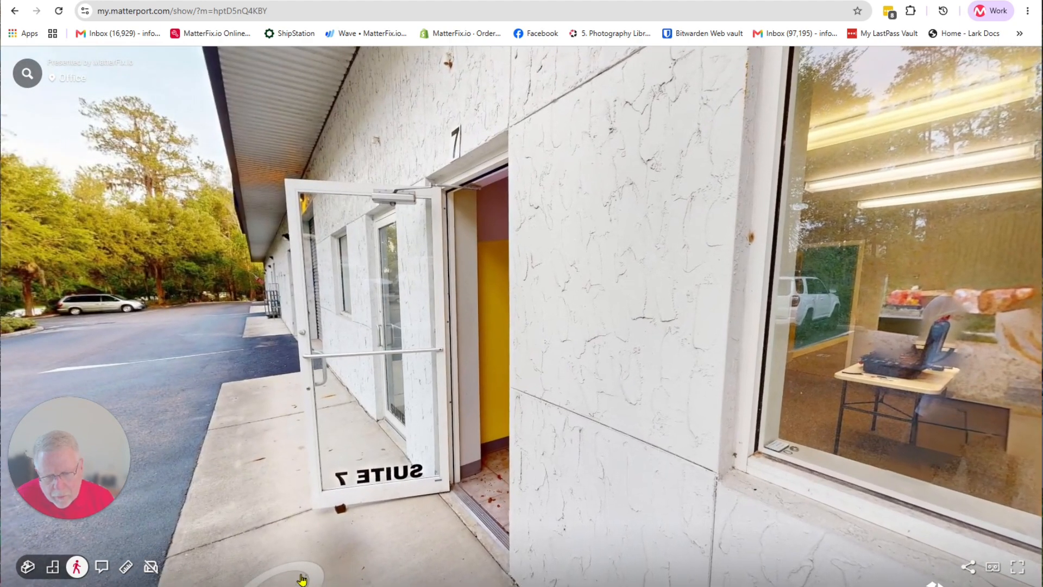
pyautogui.click(483, 511)
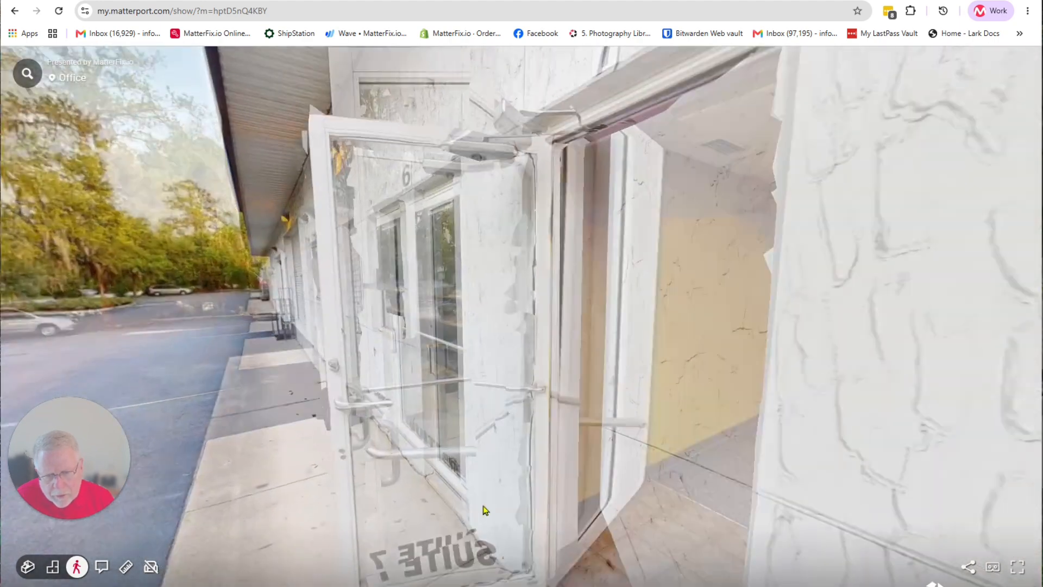
pyautogui.moveTo(484, 510); pyautogui.dragTo(319, 520)
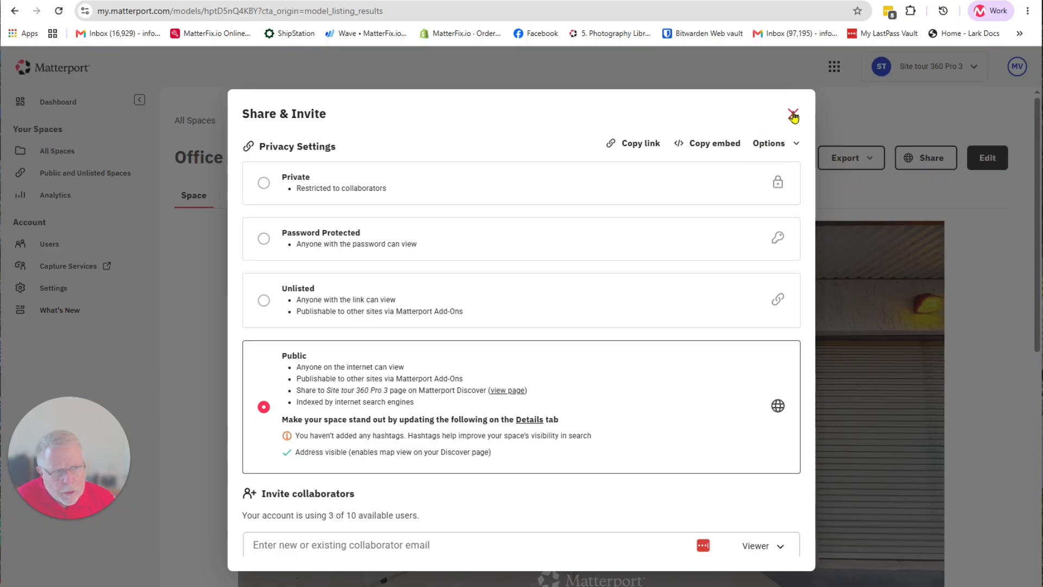
# Close the sharing settings and open the Office space for editing
pyautogui.click(793, 114)
pyautogui.scroll(-4, 982, 291)
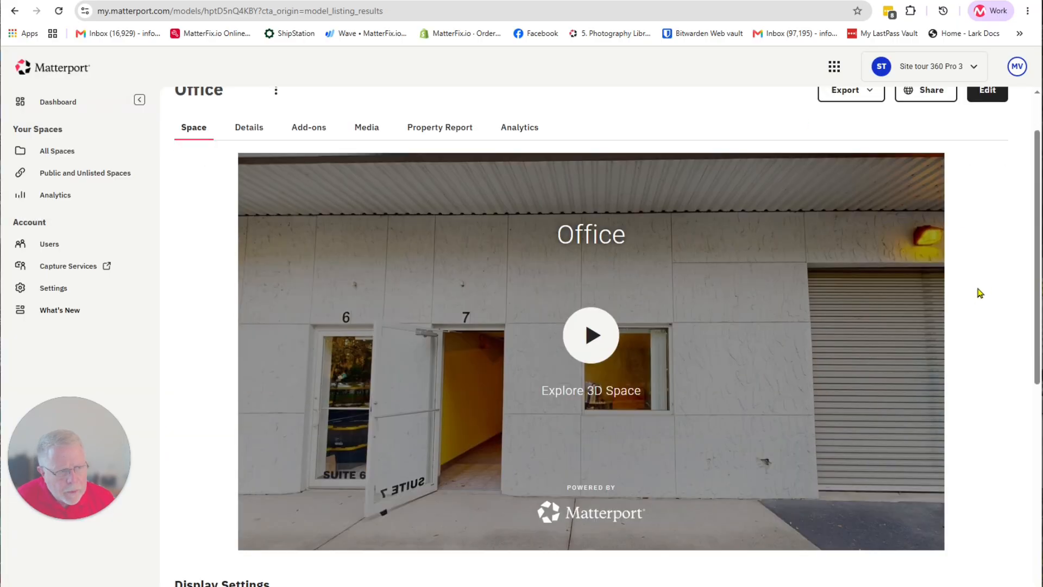
pyautogui.scroll(2, 980, 293)
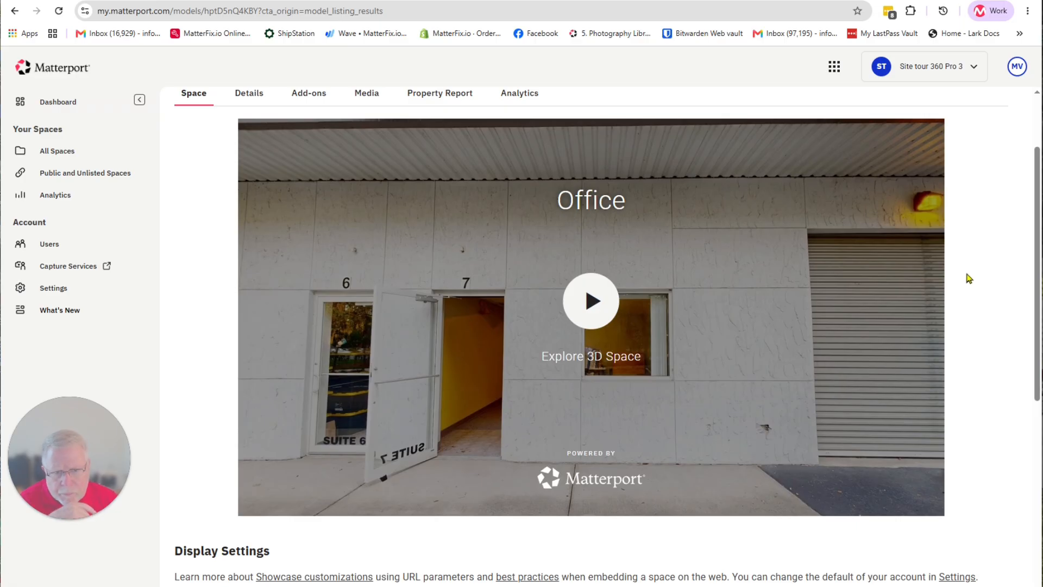
pyautogui.scroll(2, 971, 265)
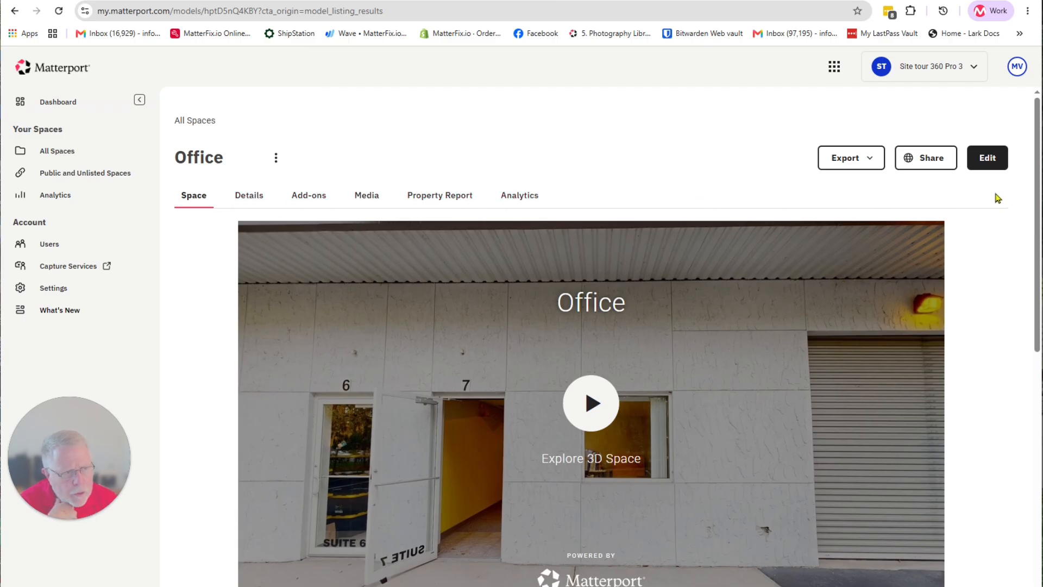
pyautogui.click(987, 160)
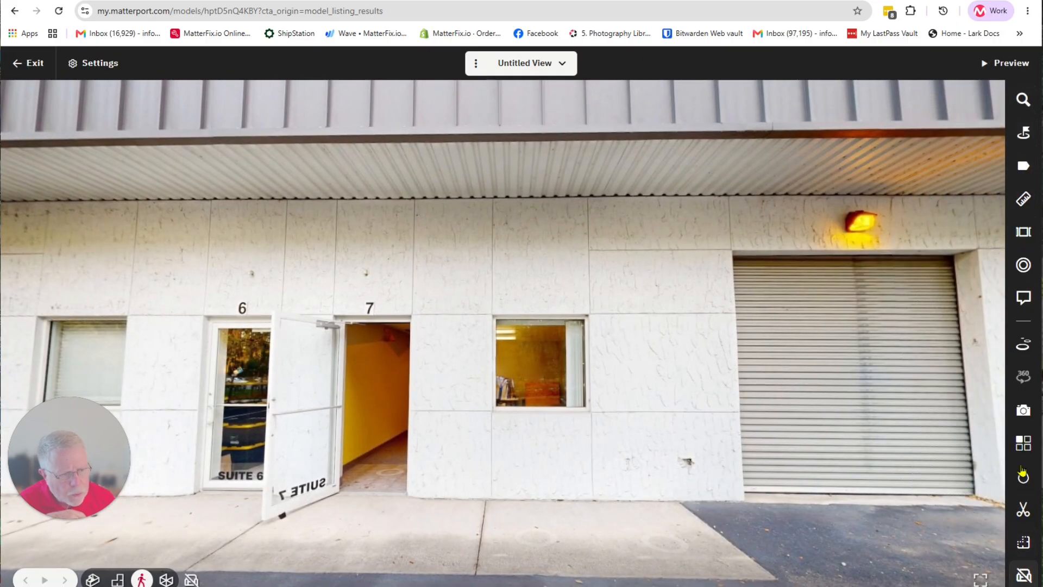
# Set the start location at the open Suite 7 doorway looking into the office, and preview it
pyautogui.click(658, 460)
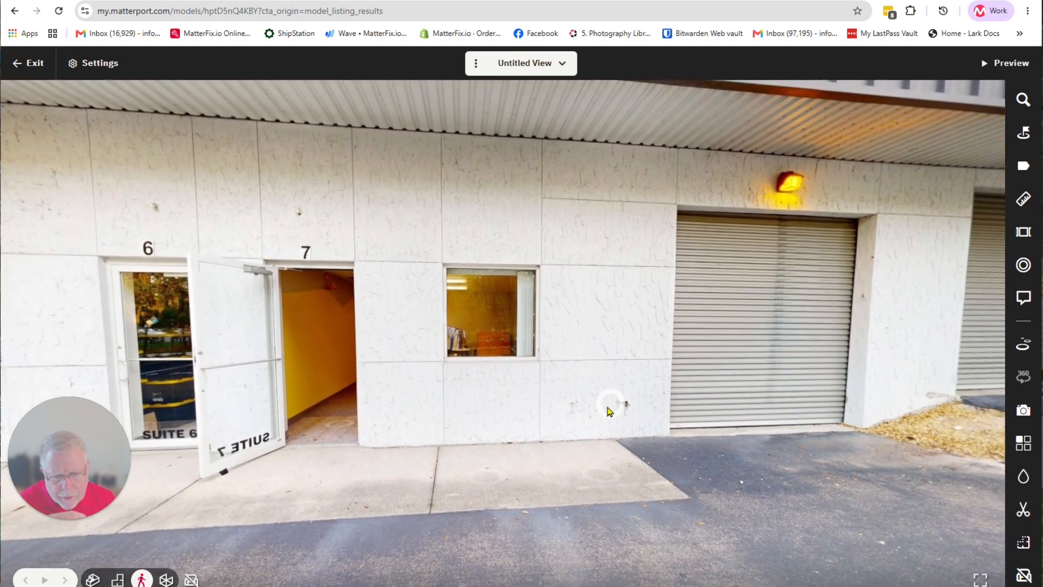
pyautogui.moveTo(608, 407); pyautogui.dragTo(635, 418)
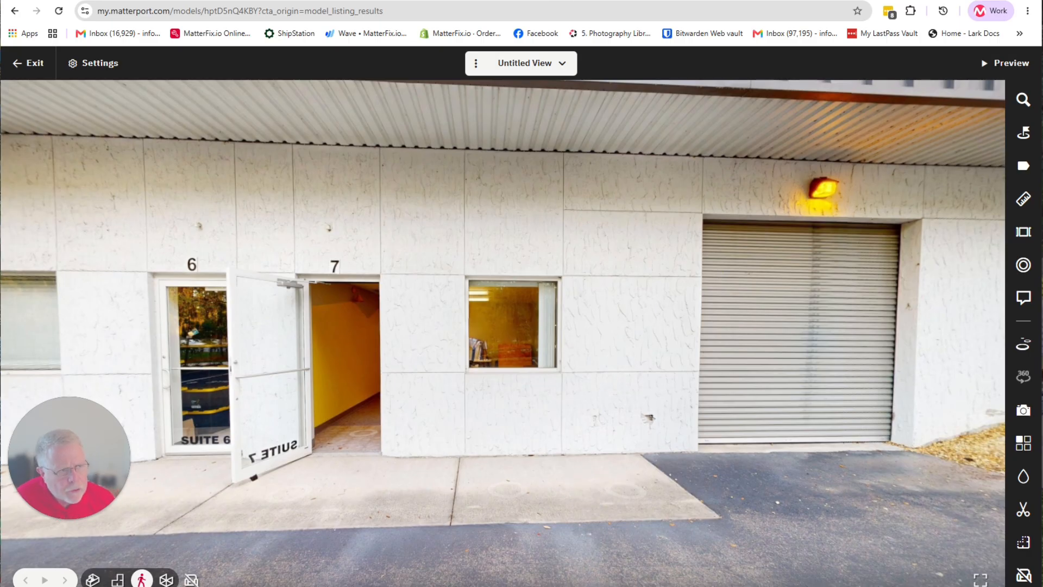
pyautogui.moveTo(697, 262); pyautogui.dragTo(725, 237)
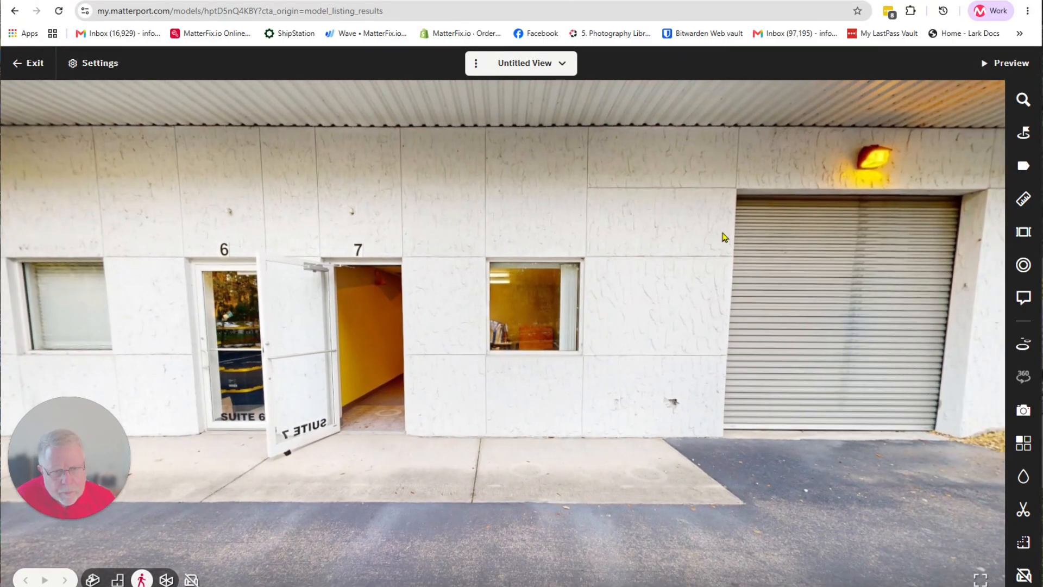
pyautogui.click(1024, 134)
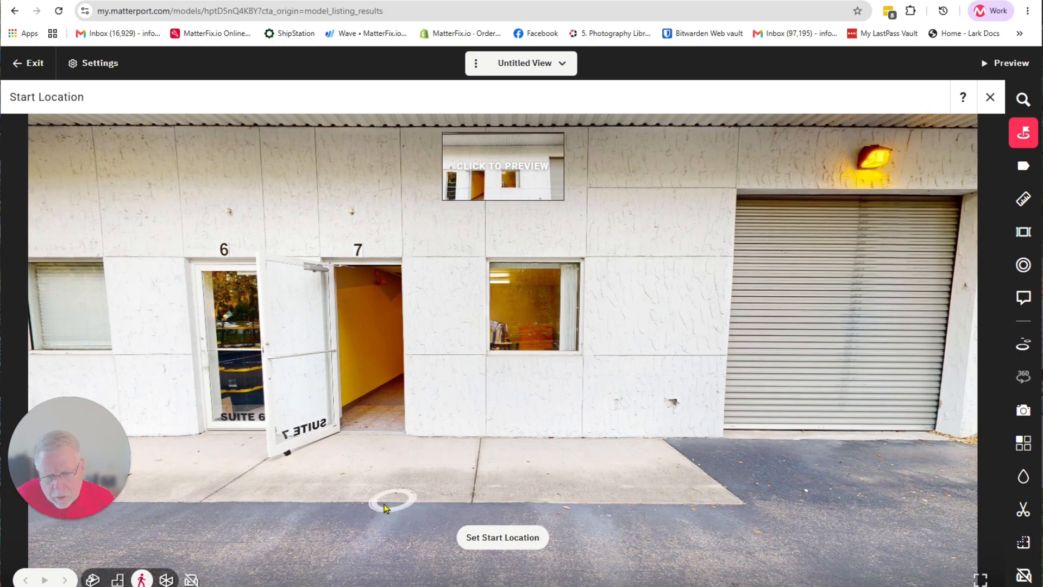
pyautogui.click(335, 517)
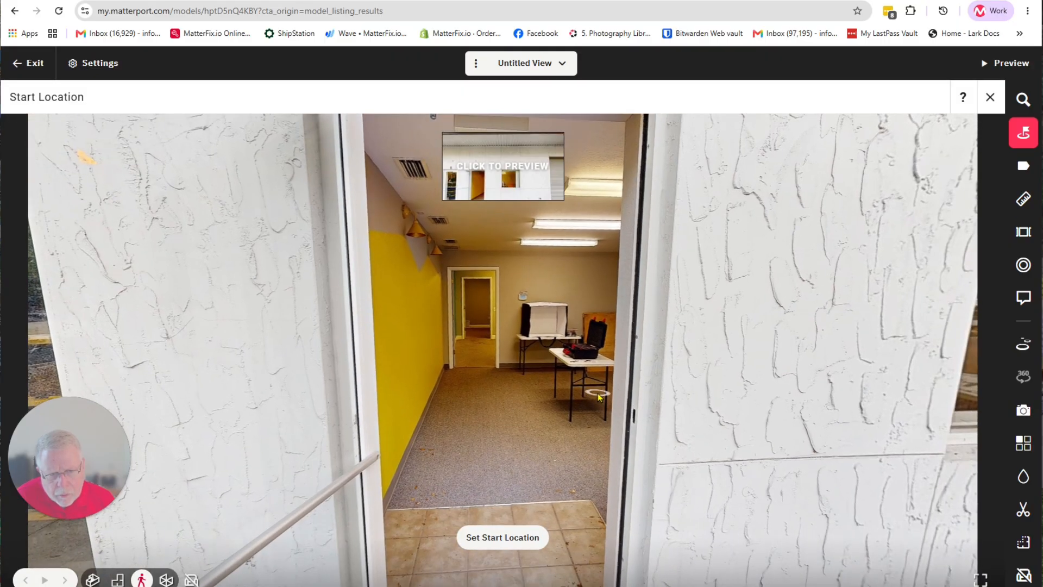
pyautogui.moveTo(598, 398); pyautogui.dragTo(617, 386)
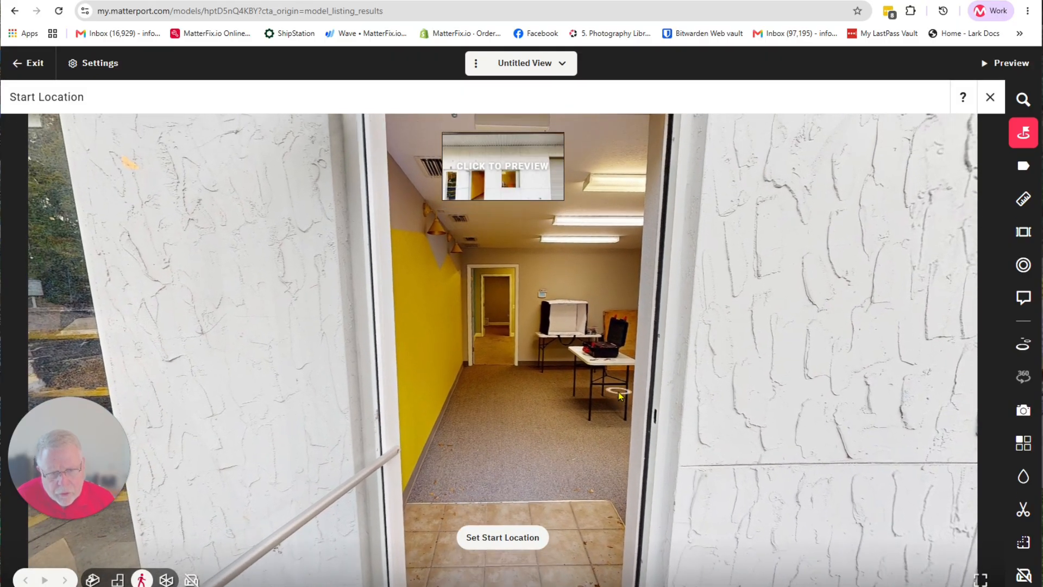
pyautogui.click(482, 553)
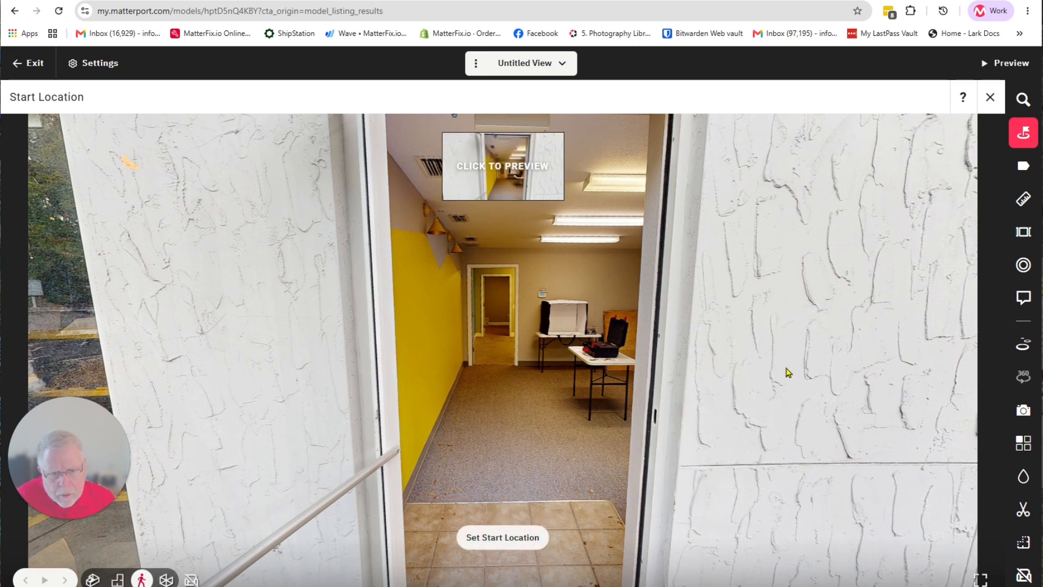
pyautogui.click(505, 170)
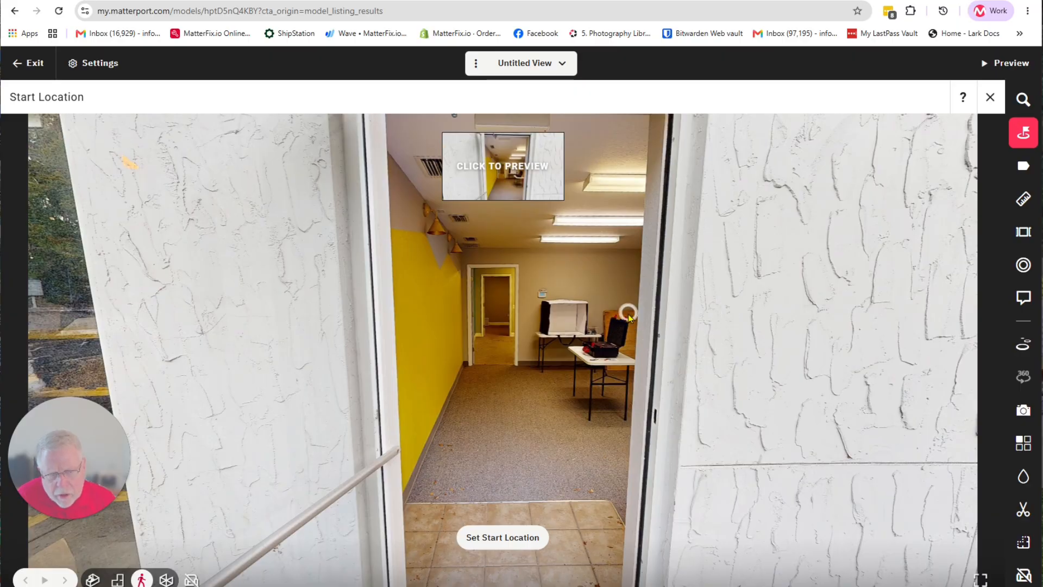
# Look through the space's labels and measurements, briefly starting a new measurement and cancelling it
pyautogui.click(1022, 169)
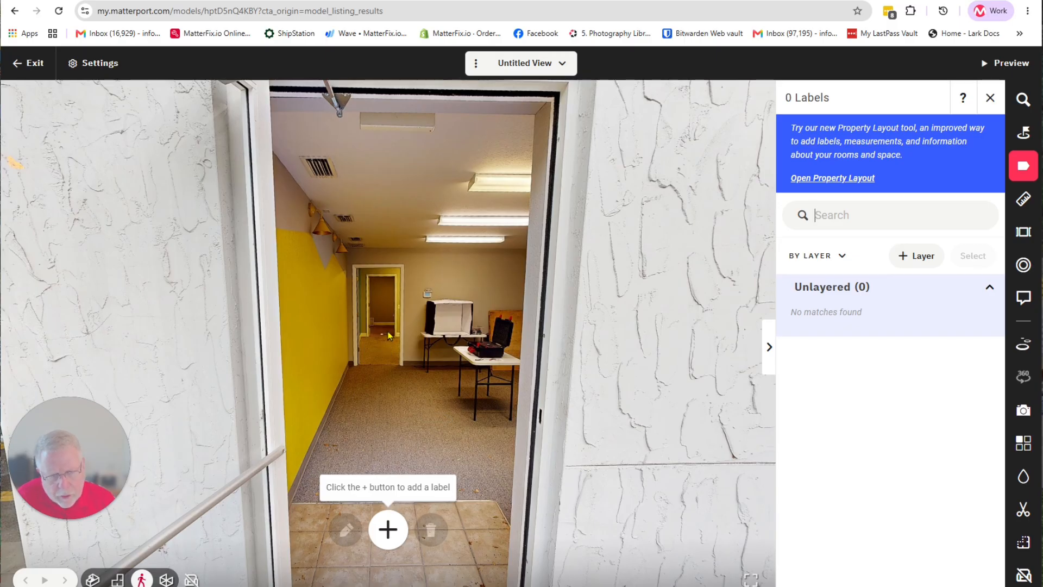
pyautogui.click(1024, 201)
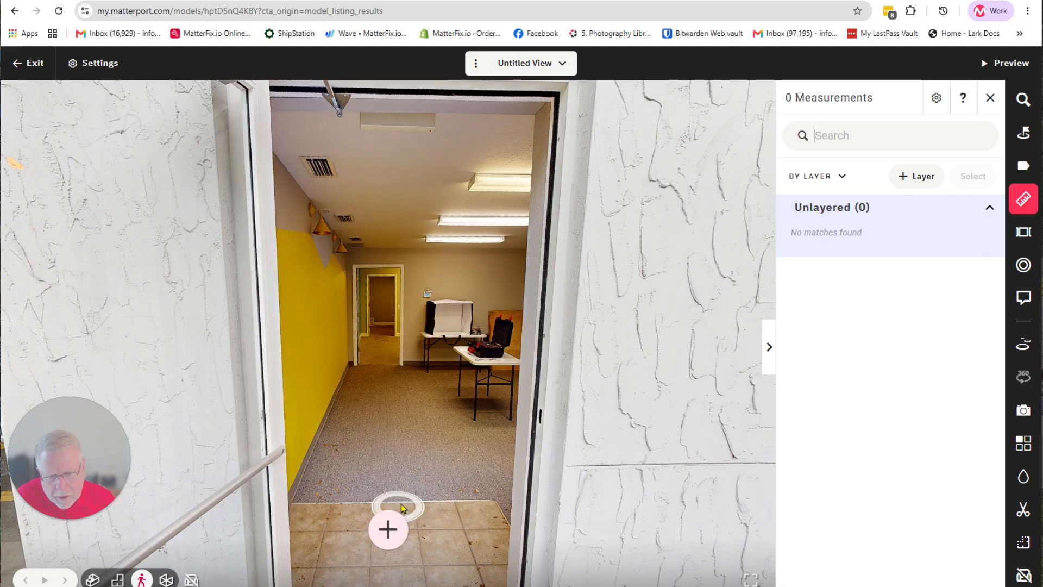
pyautogui.click(388, 529)
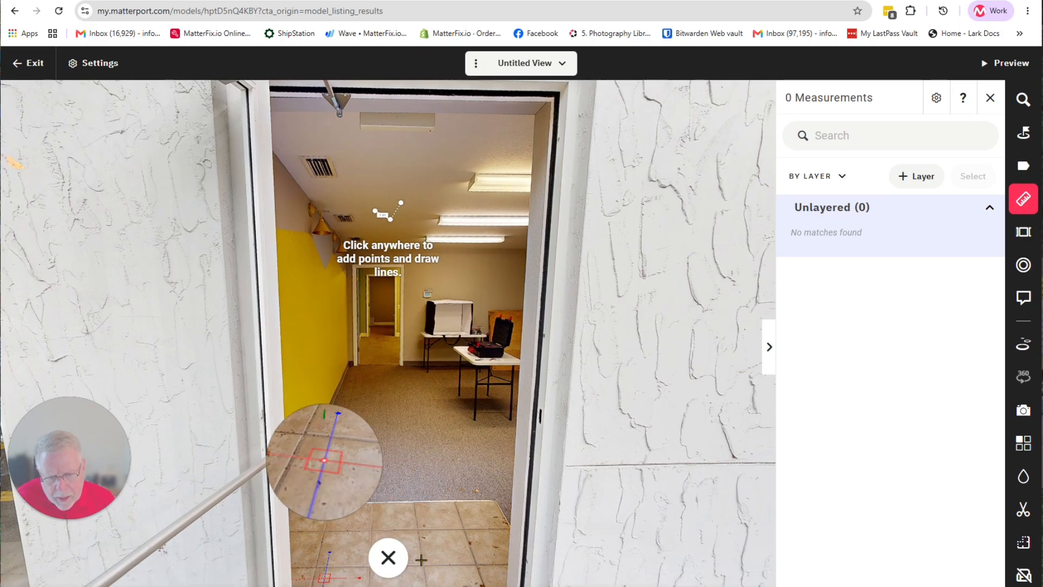
pyautogui.click(388, 556)
# Walk from the doorway out to the parking lot and back to face the front window beside Suite 7
pyautogui.moveTo(575, 500); pyautogui.dragTo(404, 437)
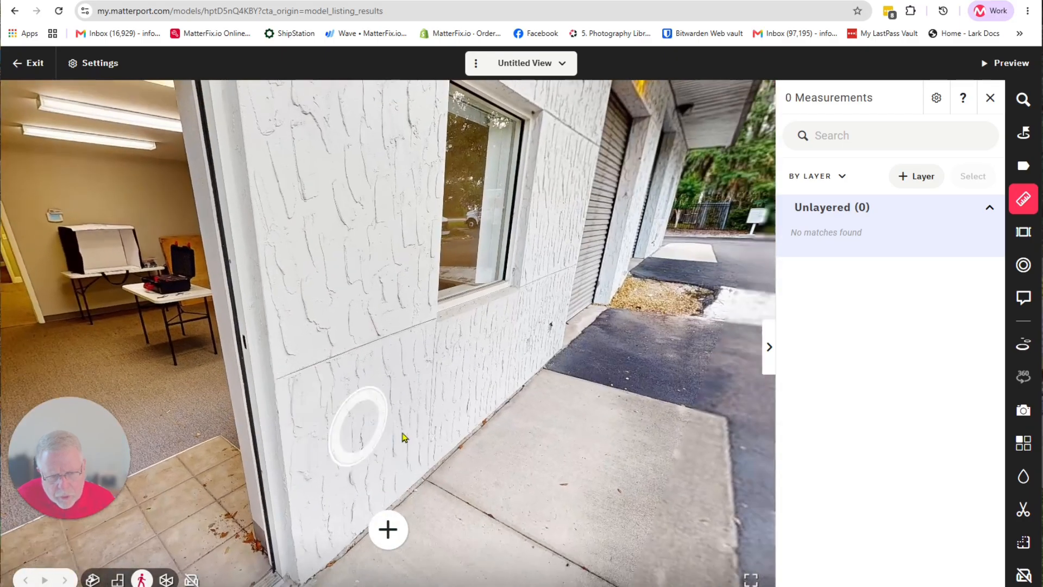
pyautogui.moveTo(679, 490); pyautogui.dragTo(623, 485)
pyautogui.click(681, 460)
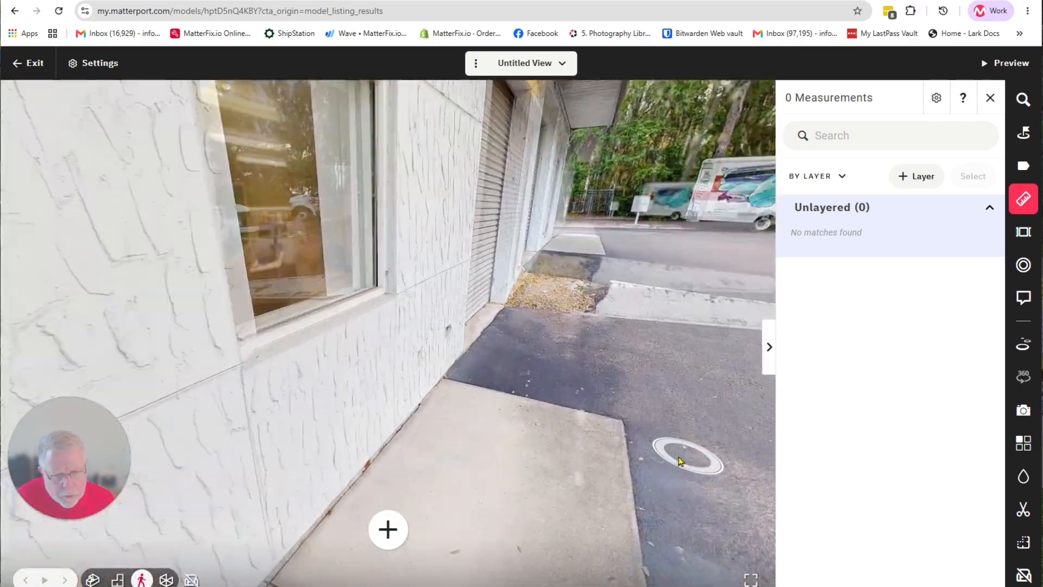
pyautogui.moveTo(681, 461); pyautogui.dragTo(378, 459)
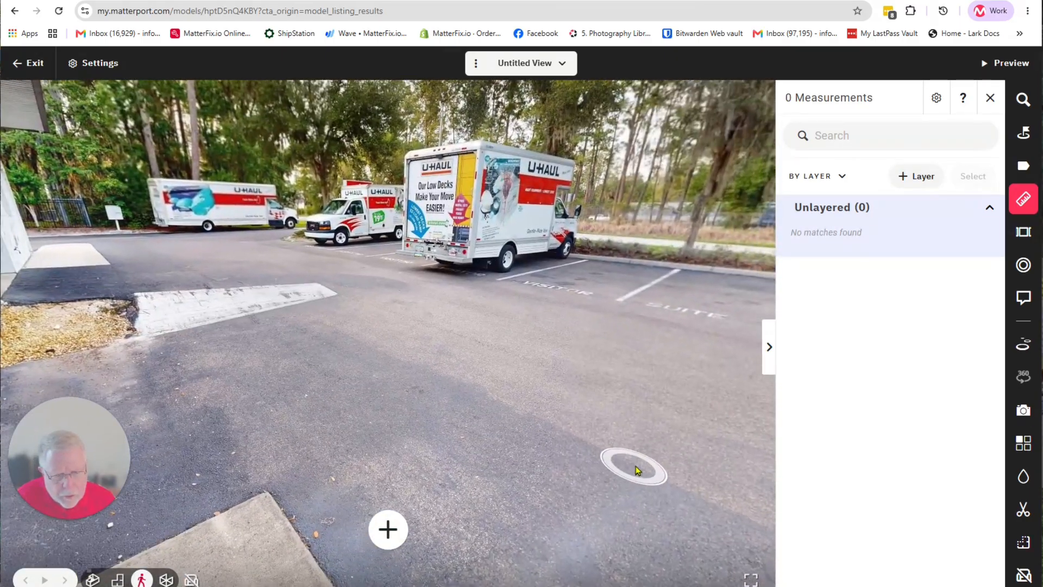
pyautogui.click(637, 468)
pyautogui.moveTo(519, 456); pyautogui.dragTo(128, 431)
pyautogui.moveTo(210, 412); pyautogui.dragTo(652, 319)
pyautogui.moveTo(163, 344); pyautogui.dragTo(328, 352)
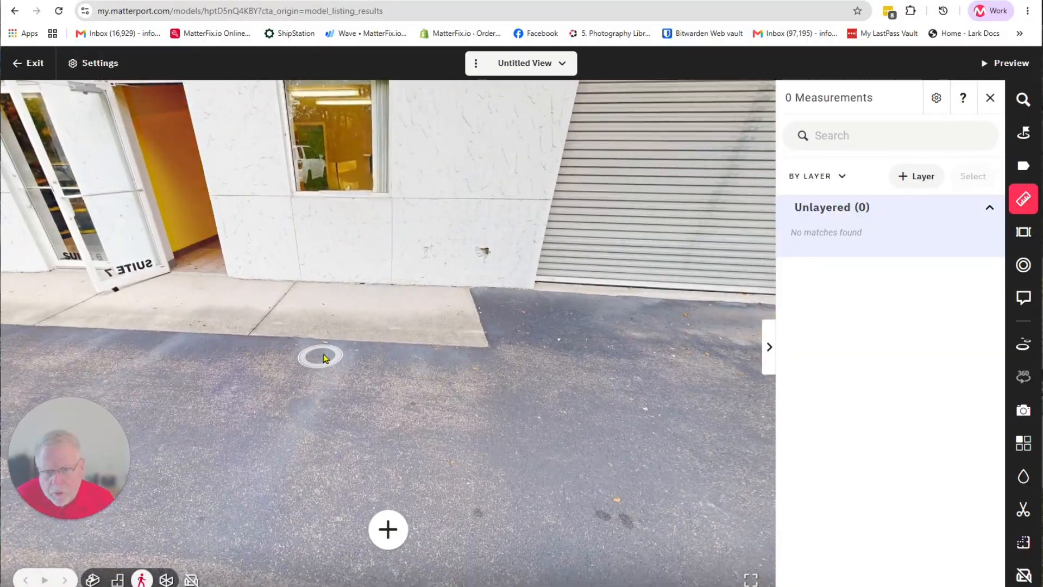
pyautogui.click(324, 358)
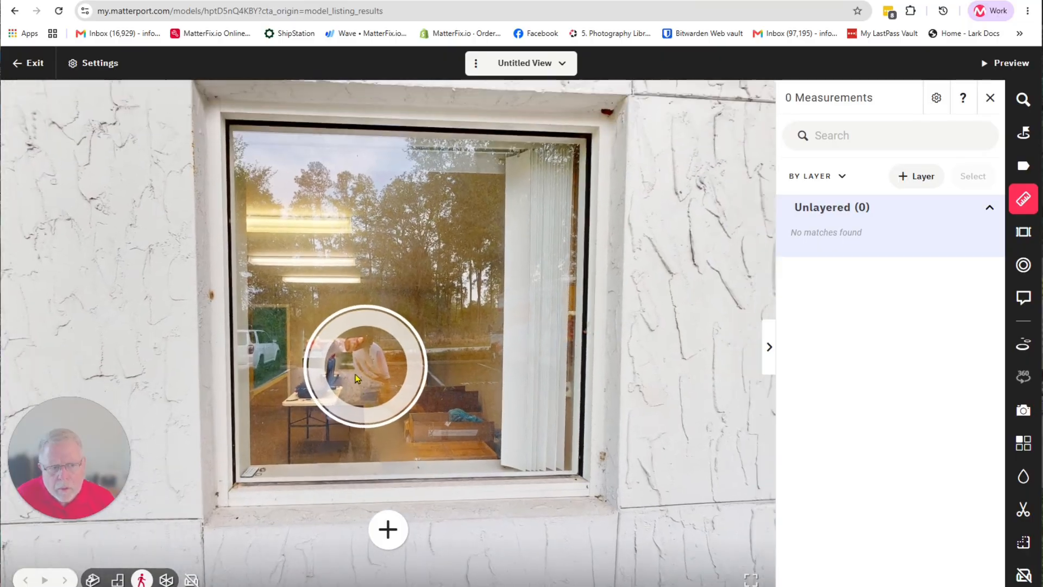
pyautogui.moveTo(355, 374); pyautogui.dragTo(419, 349)
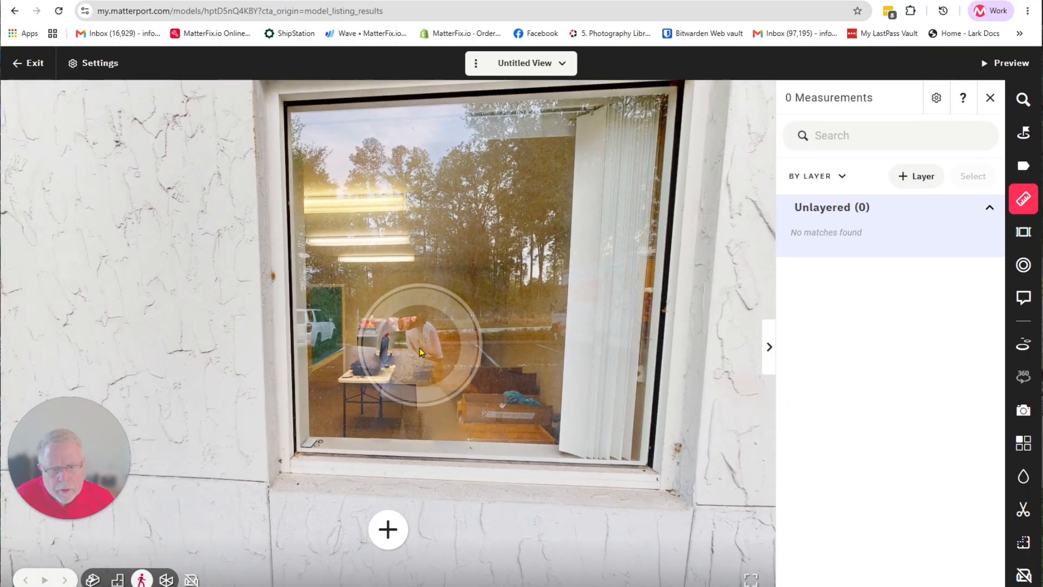
# Measure along the front window's bottom edge and up the wall beside it, and discard the unsaved measurement
pyautogui.click(388, 529)
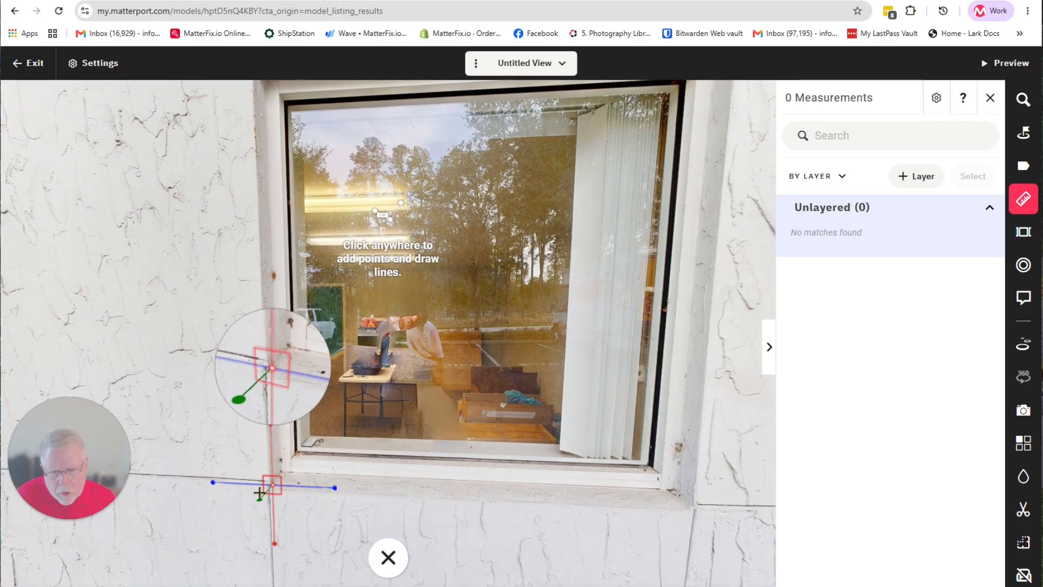
pyautogui.click(260, 493)
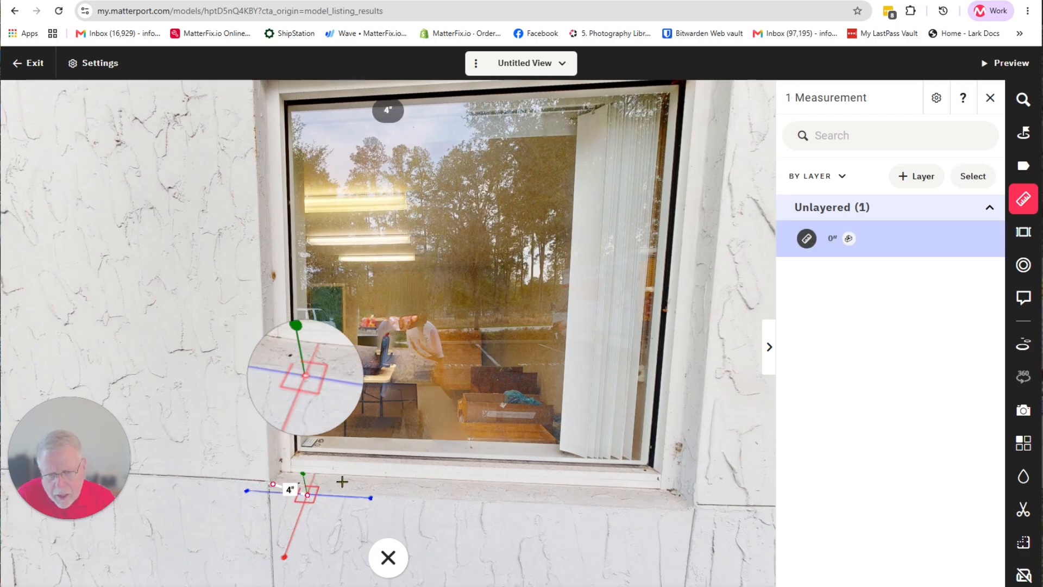
pyautogui.click(692, 501)
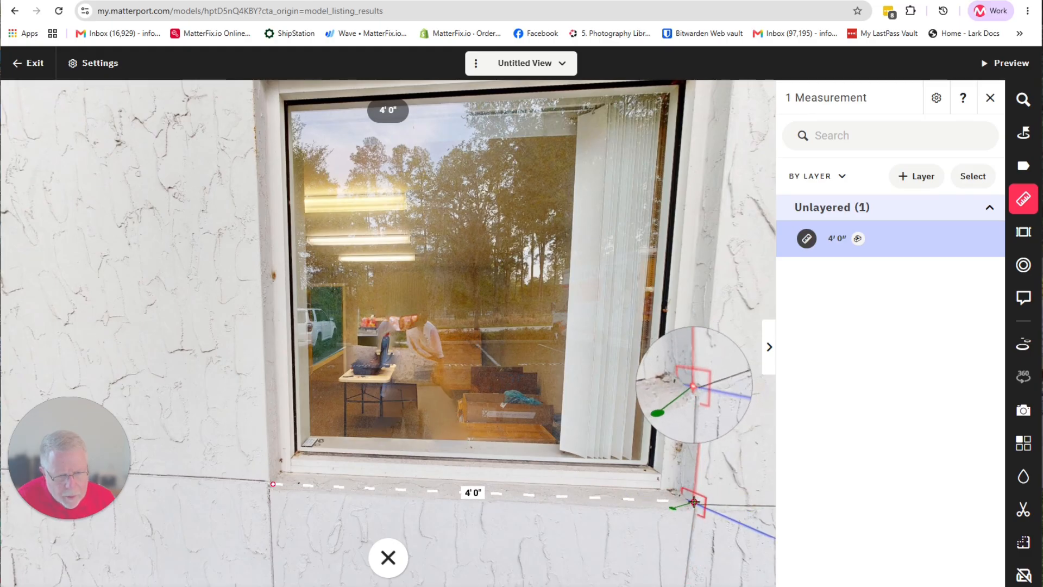
pyautogui.click(693, 501)
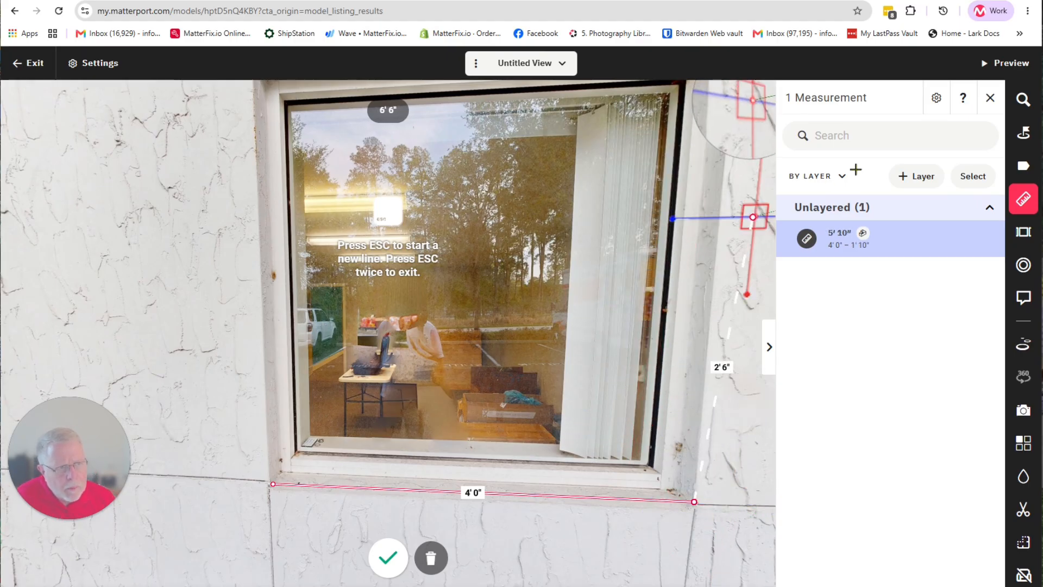
pyautogui.click(990, 99)
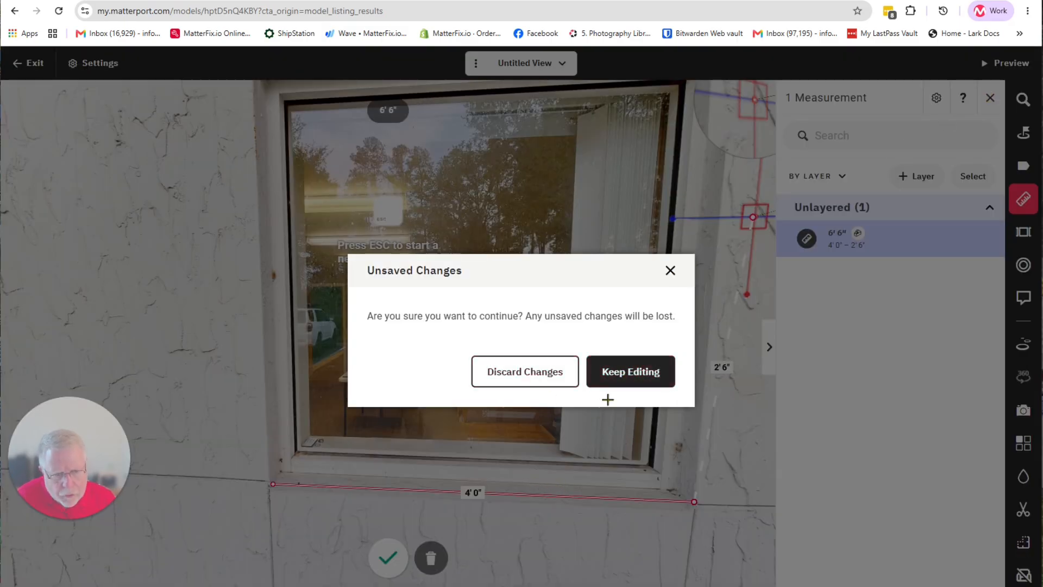
pyautogui.click(525, 373)
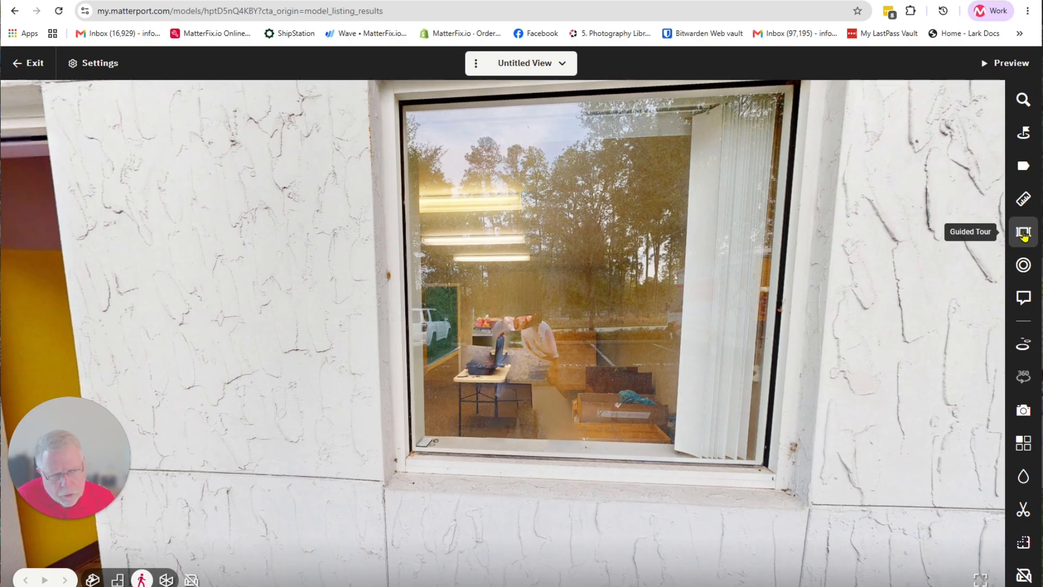
# Try placing a new tag on the front window's left frame, and cancel it without entering details
pyautogui.click(1023, 267)
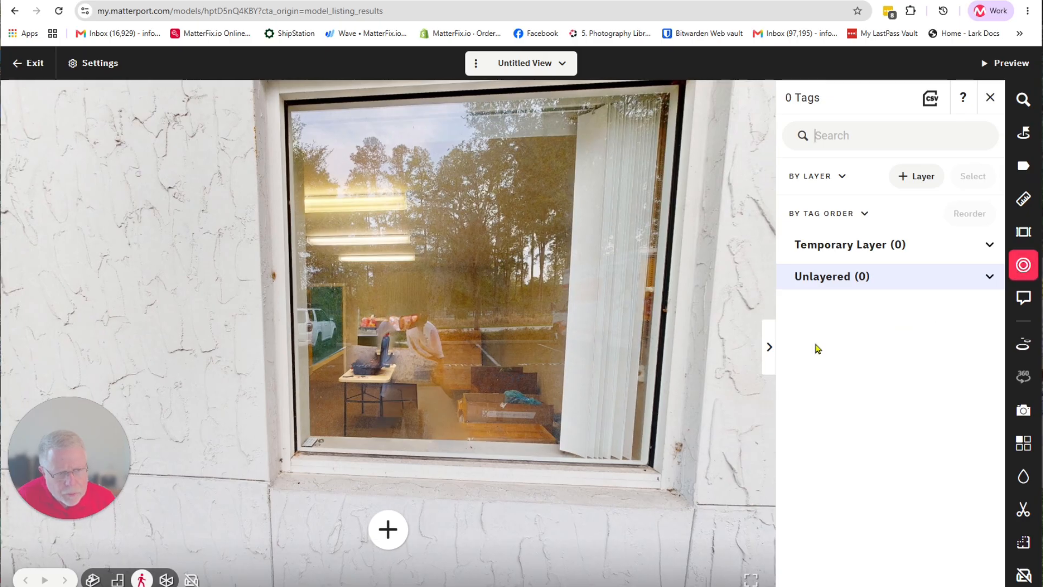
pyautogui.click(388, 530)
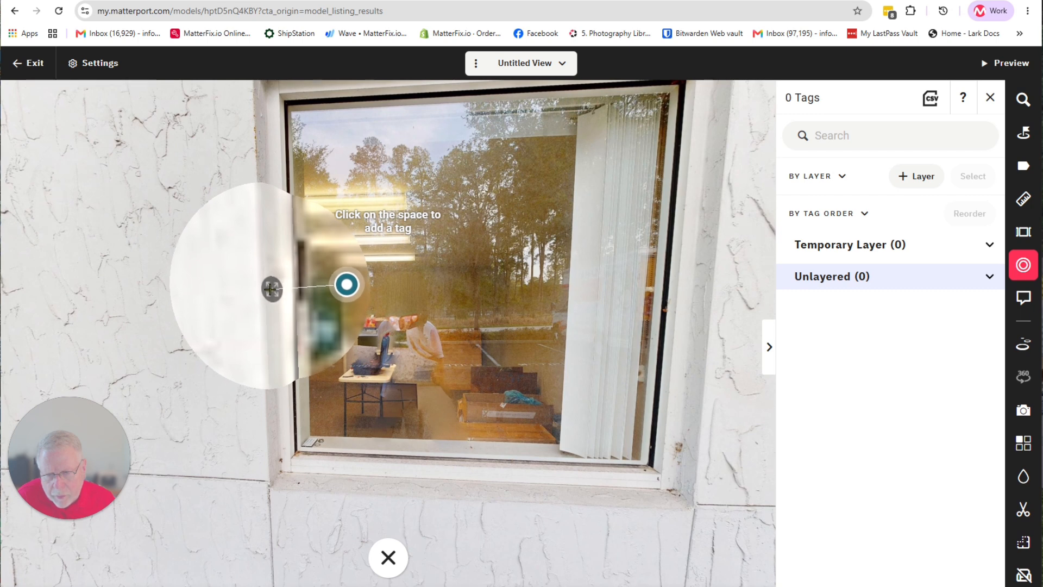
pyautogui.click(270, 289)
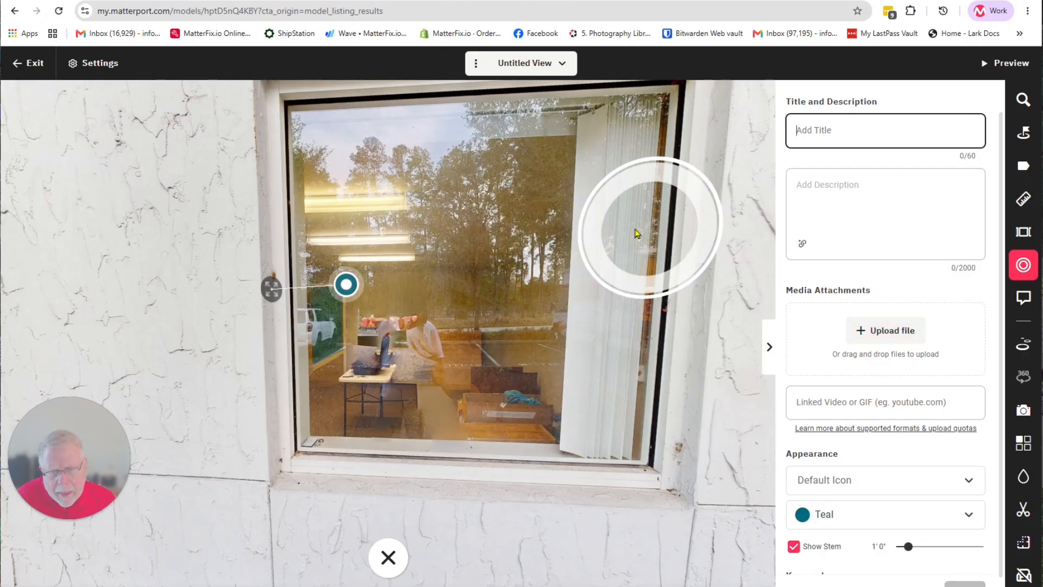
pyautogui.click(389, 556)
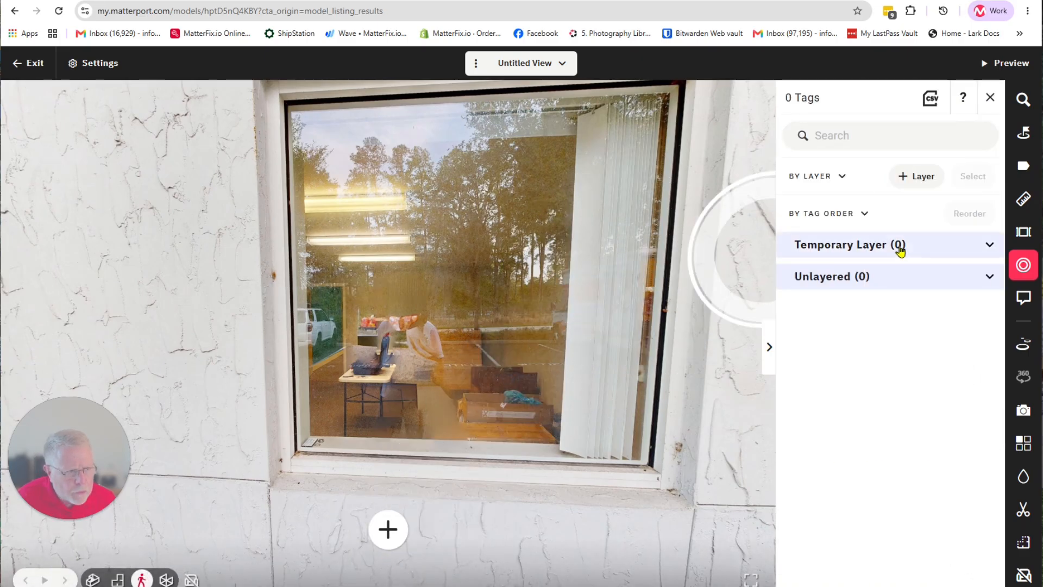
# Try placing a new note on the front window's lower sill, and discard it without adding a message
pyautogui.click(1024, 299)
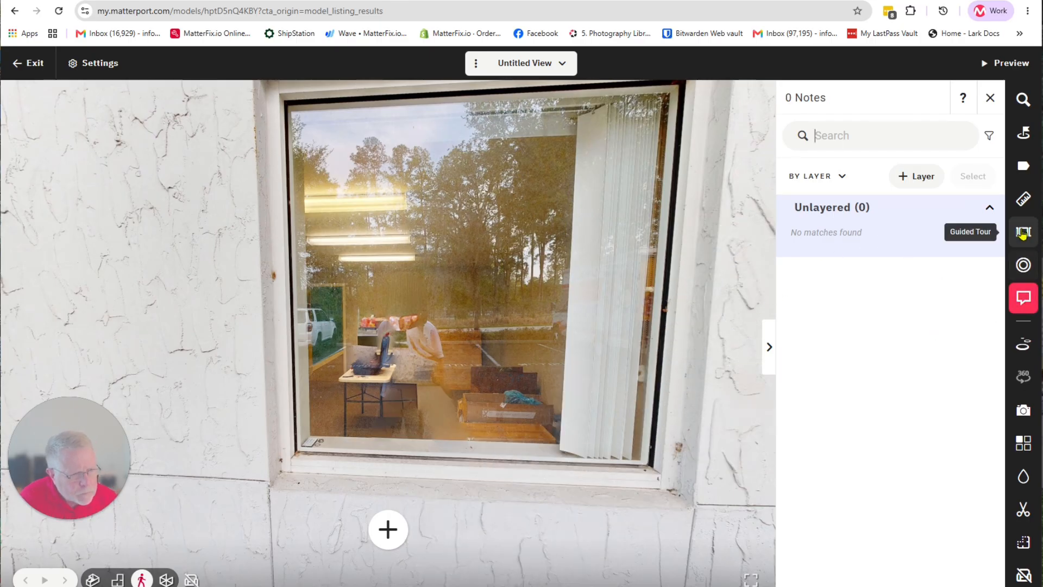
pyautogui.click(388, 529)
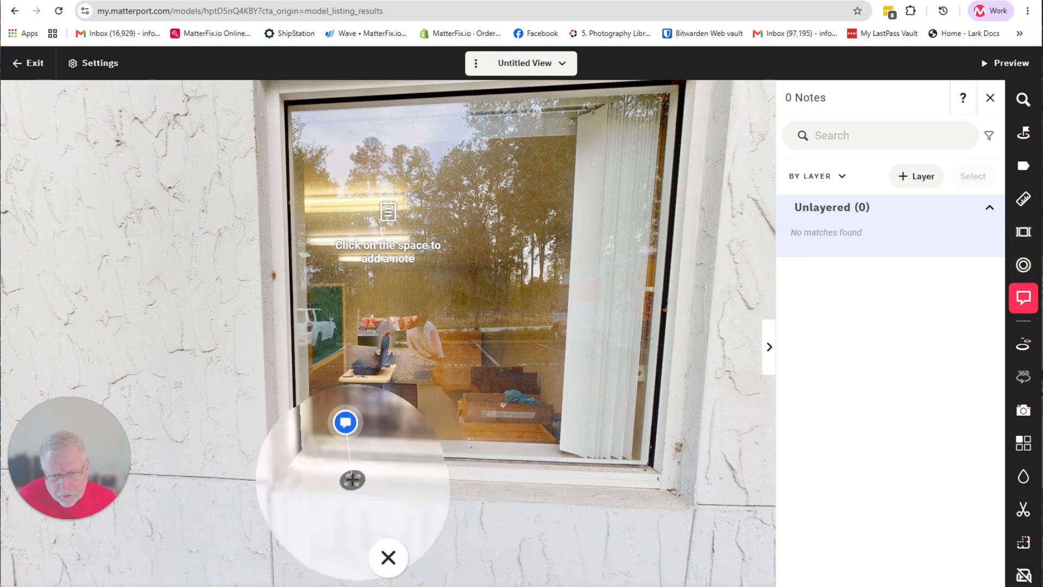
pyautogui.click(352, 479)
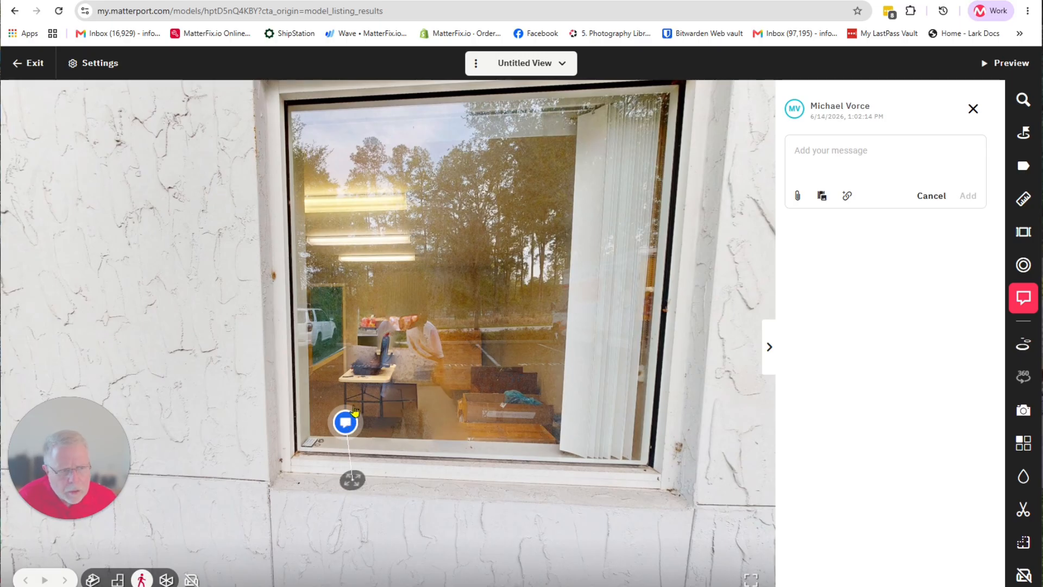
pyautogui.click(1024, 266)
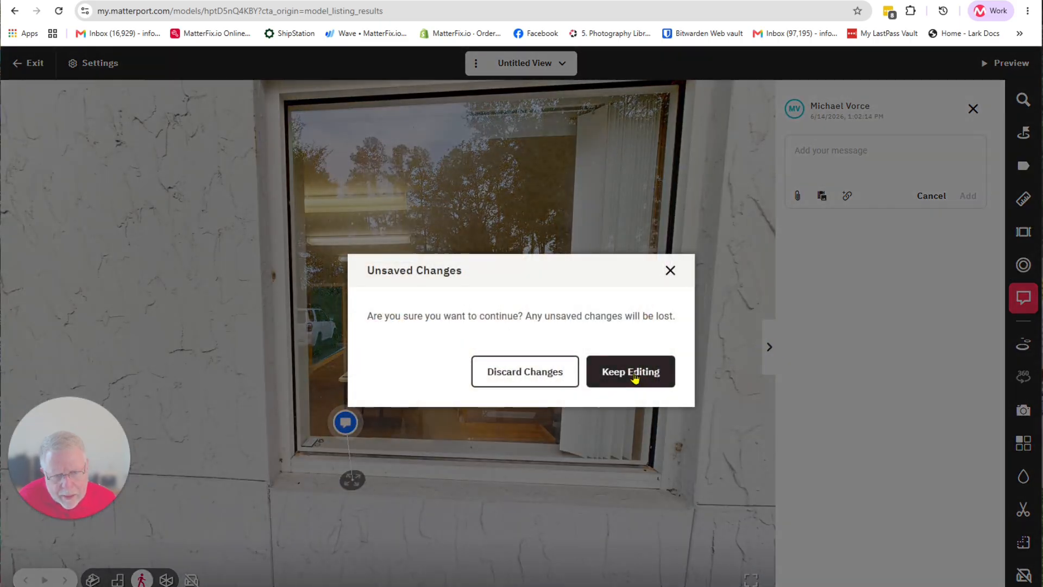
pyautogui.click(546, 376)
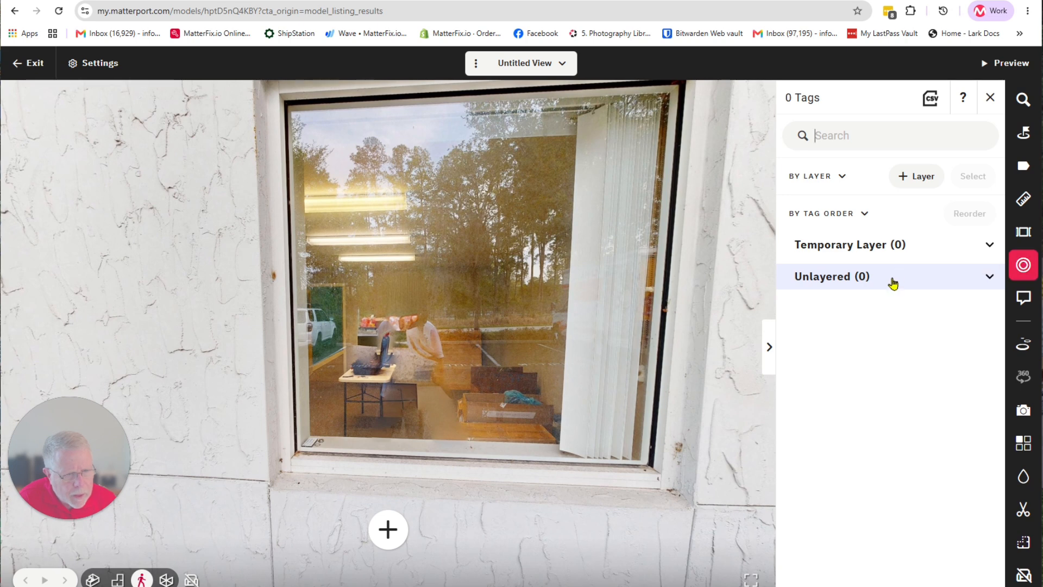
# Try placing a tag on the front window's lower sill with a 2' 3" stem, and cancel it without entering details
pyautogui.click(382, 531)
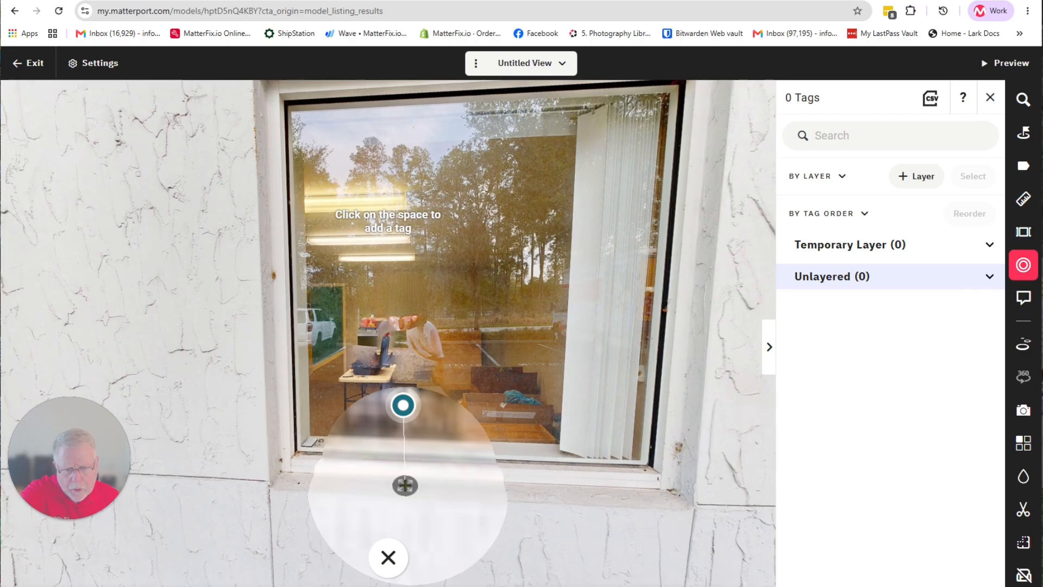
pyautogui.click(405, 485)
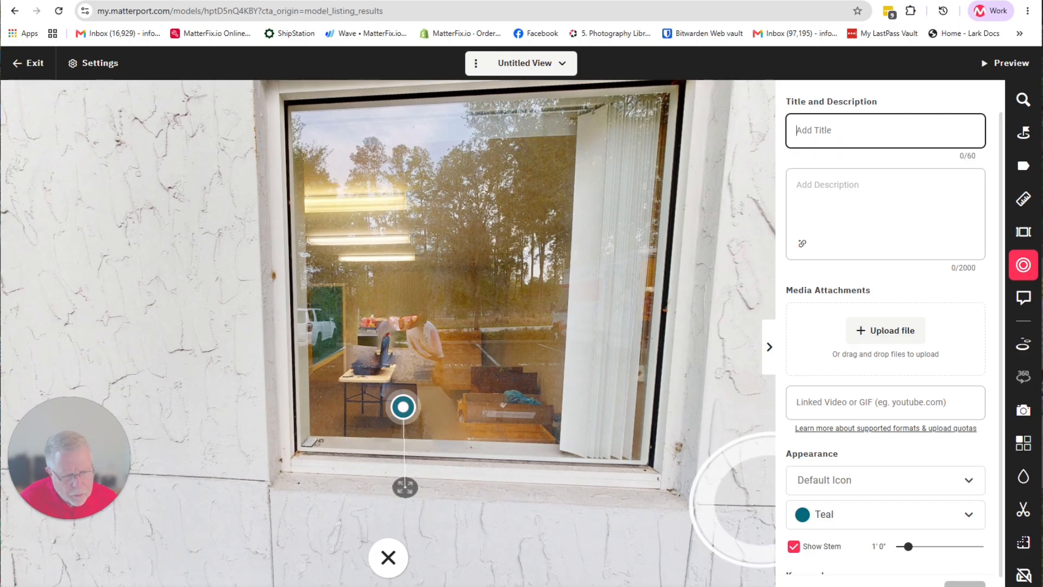
pyautogui.moveTo(908, 546)
pyautogui.mouseDown()
pyautogui.moveTo(941, 545)
pyautogui.moveTo(919, 546)
pyautogui.mouseUp()
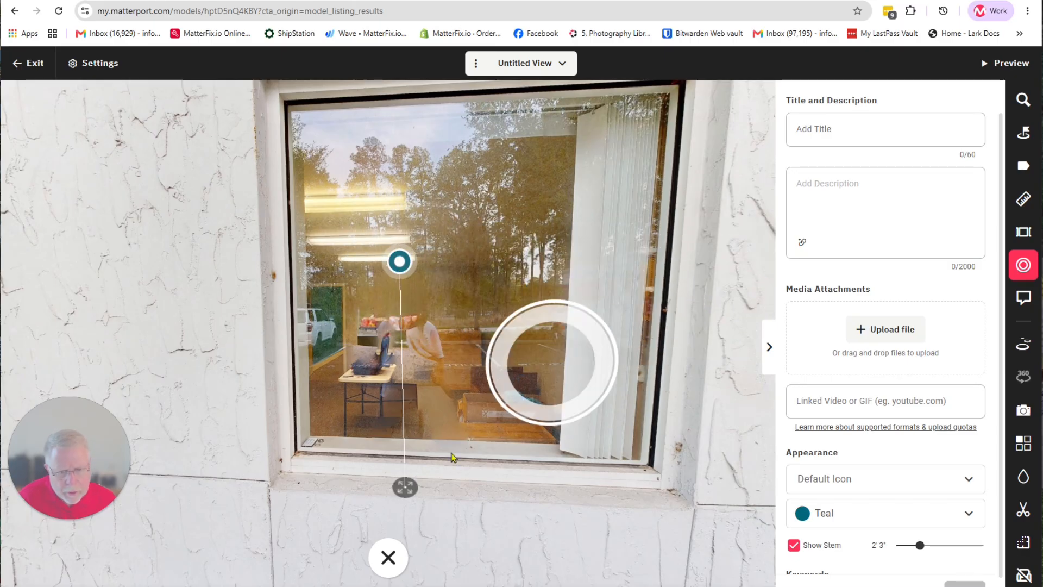
pyautogui.click(388, 557)
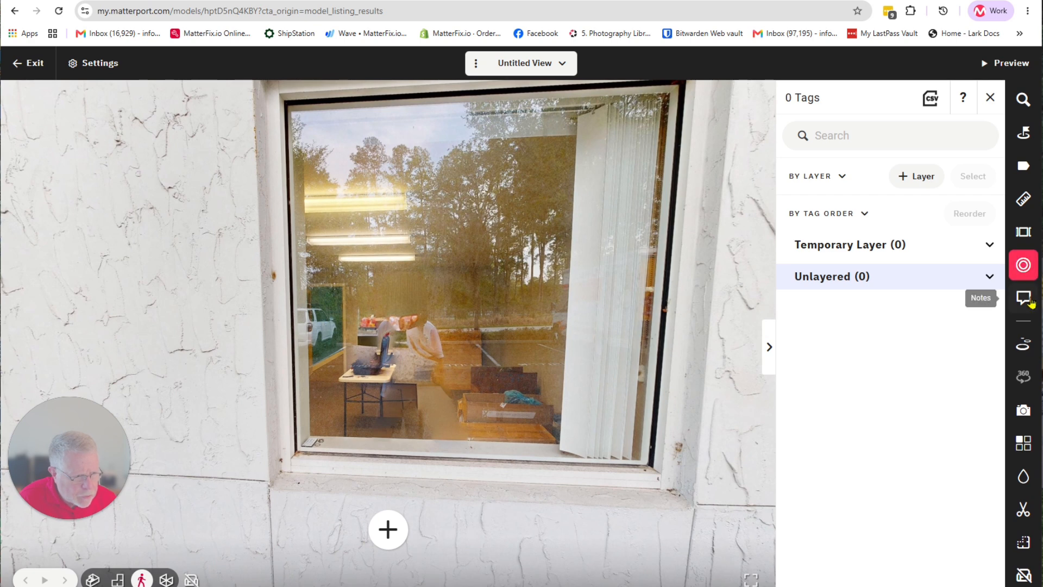
# Open the space's scan list, go to Scan 6 in the restroom, and look around toward its open door
pyautogui.click(1023, 347)
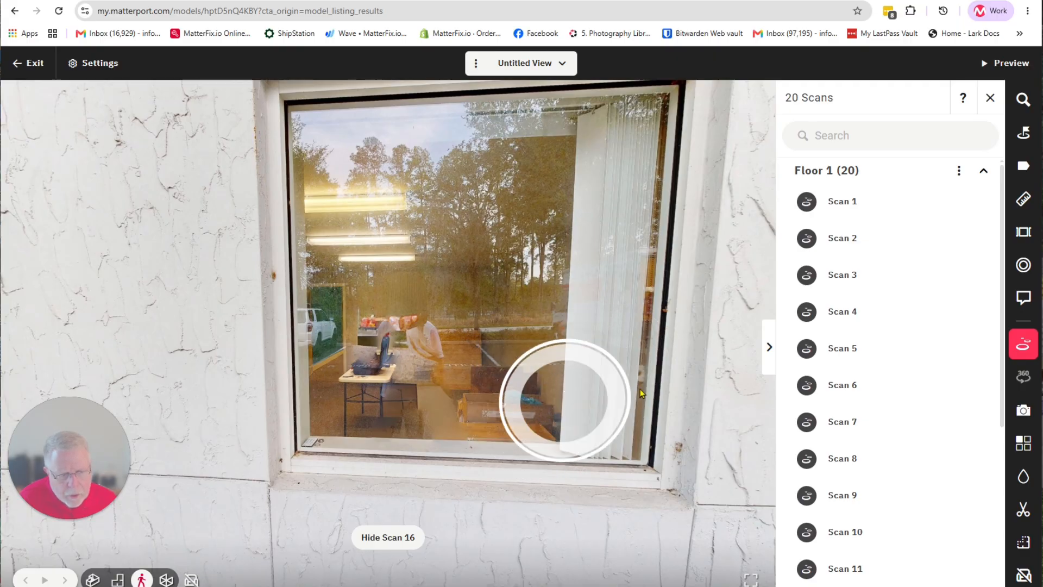
pyautogui.click(839, 387)
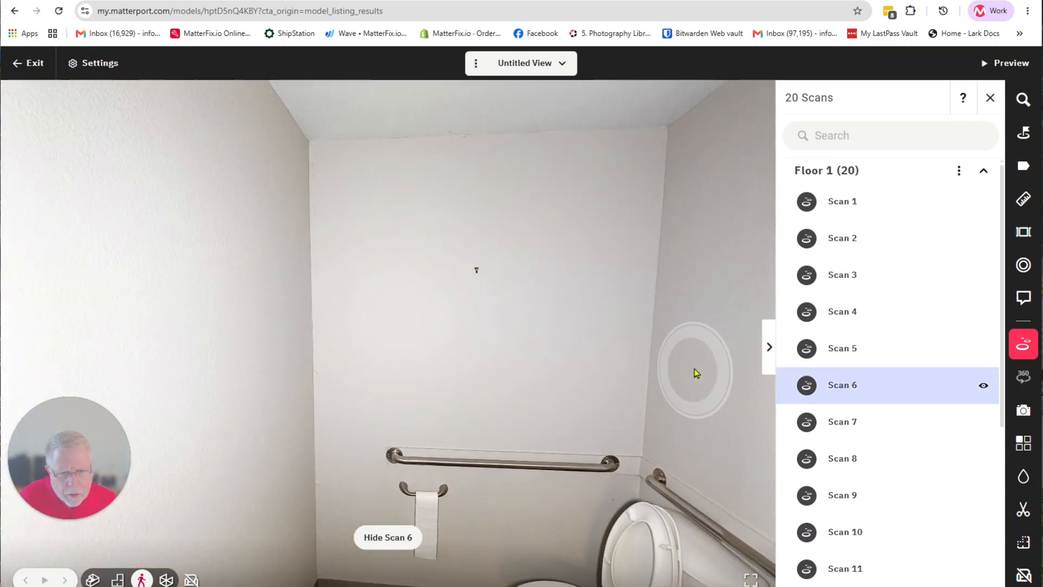
pyautogui.moveTo(651, 344); pyautogui.dragTo(263, 275)
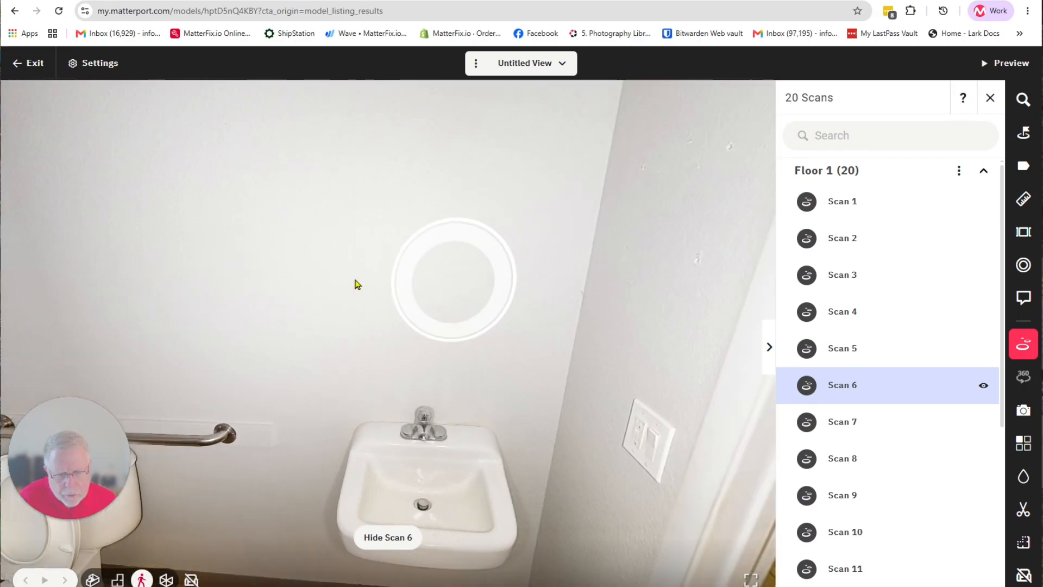
pyautogui.moveTo(357, 285); pyautogui.dragTo(239, 277)
pyautogui.moveTo(484, 305); pyautogui.dragTo(341, 243)
pyautogui.moveTo(478, 268)
pyautogui.mouseDown()
pyautogui.moveTo(592, 251)
pyautogui.moveTo(439, 265)
pyautogui.mouseUp()
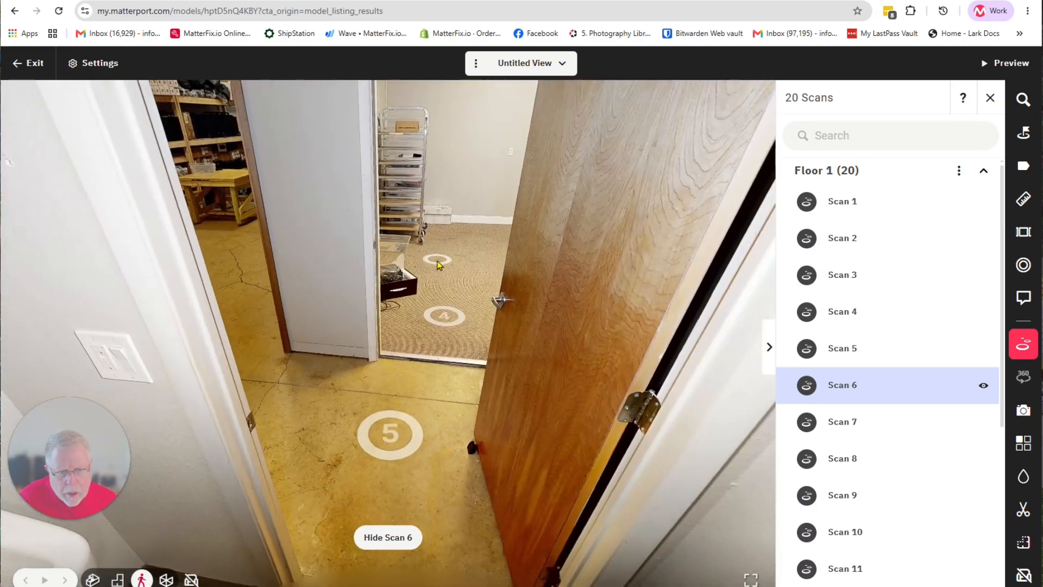
# Walk from the restroom through Scan 4 to Scan 3, and look around toward the Suite 7 entrance
pyautogui.click(445, 319)
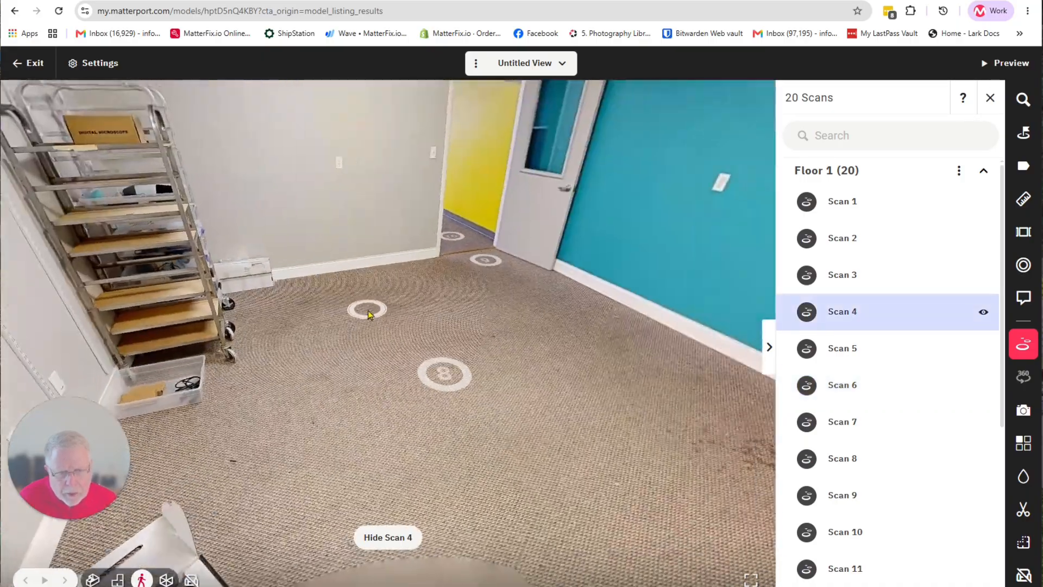
pyautogui.moveTo(489, 311); pyautogui.dragTo(239, 315)
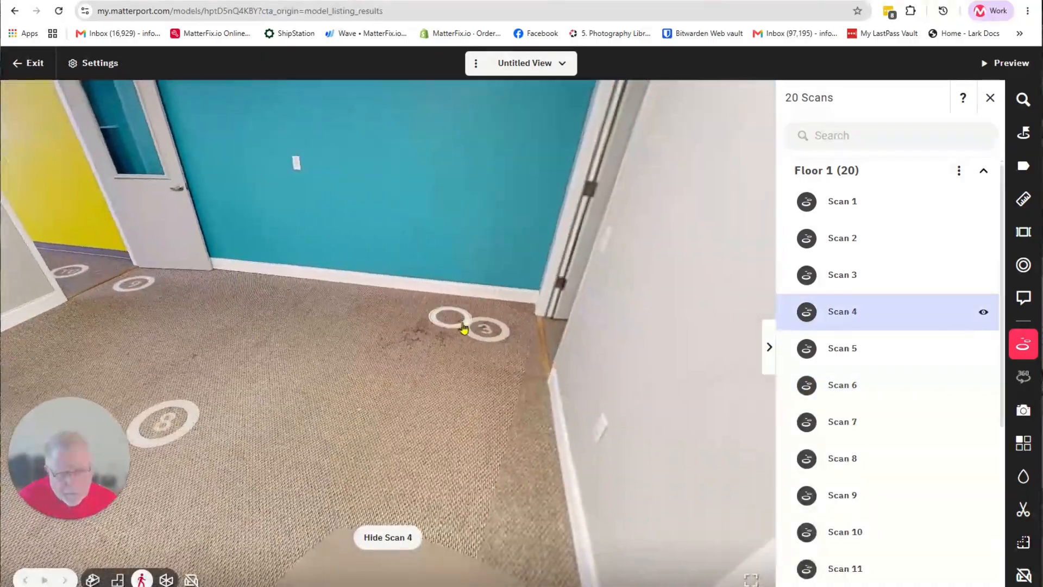
pyautogui.click(464, 327)
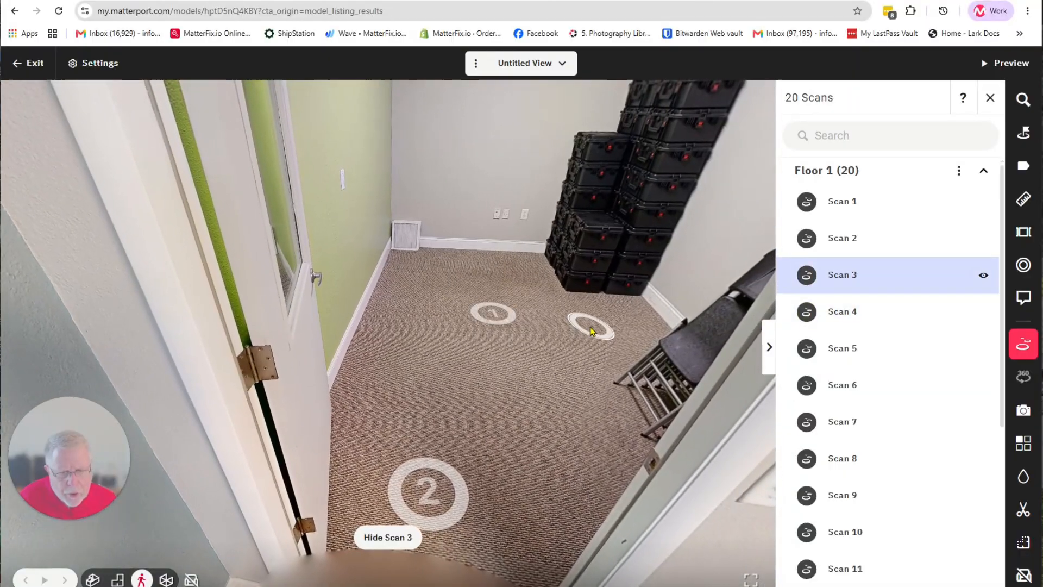
pyautogui.moveTo(591, 330); pyautogui.dragTo(527, 338)
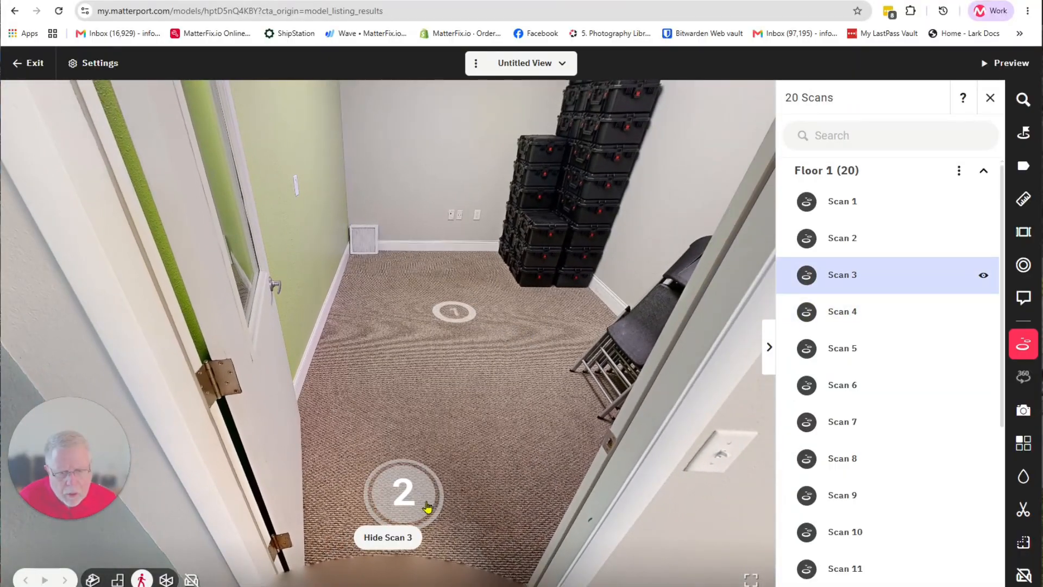
pyautogui.moveTo(433, 396); pyautogui.dragTo(610, 403)
pyautogui.moveTo(435, 344); pyautogui.dragTo(725, 343)
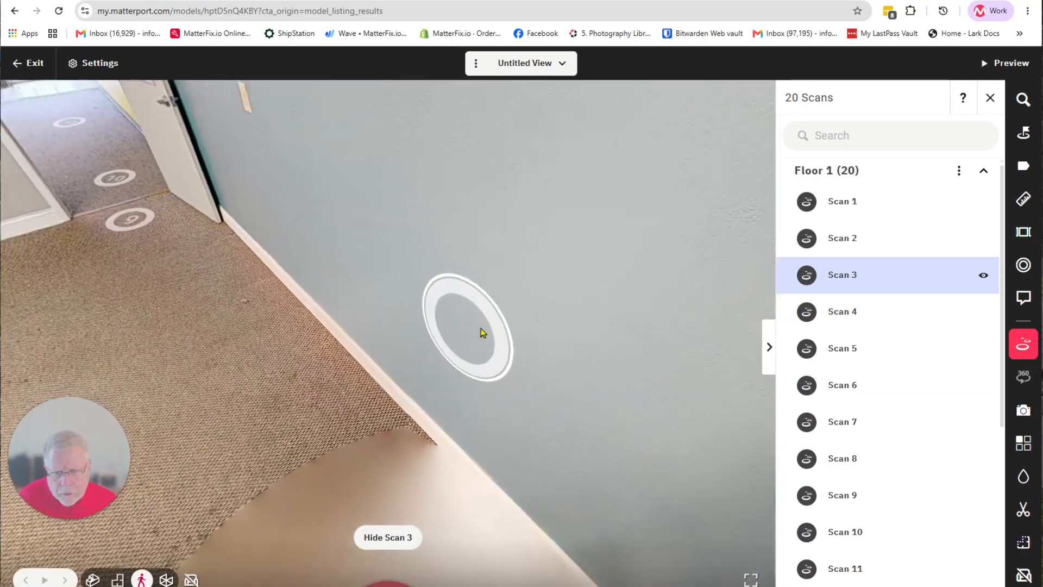
pyautogui.moveTo(478, 330); pyautogui.dragTo(650, 330)
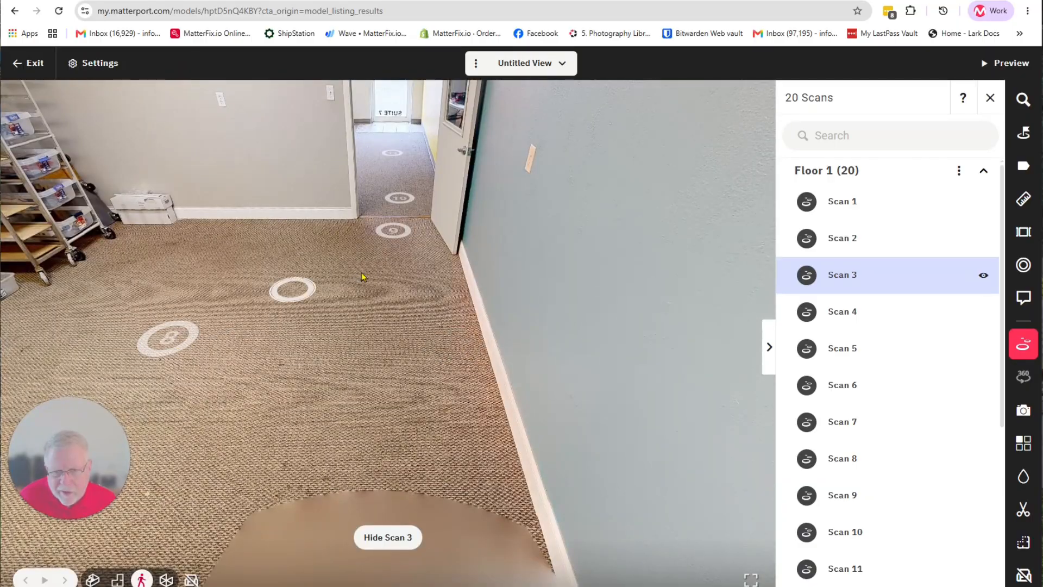
# Walk through Scan 10 to Scan 14 beside the cardboard boxes in the front room, and hide Scan 14
pyautogui.click(402, 199)
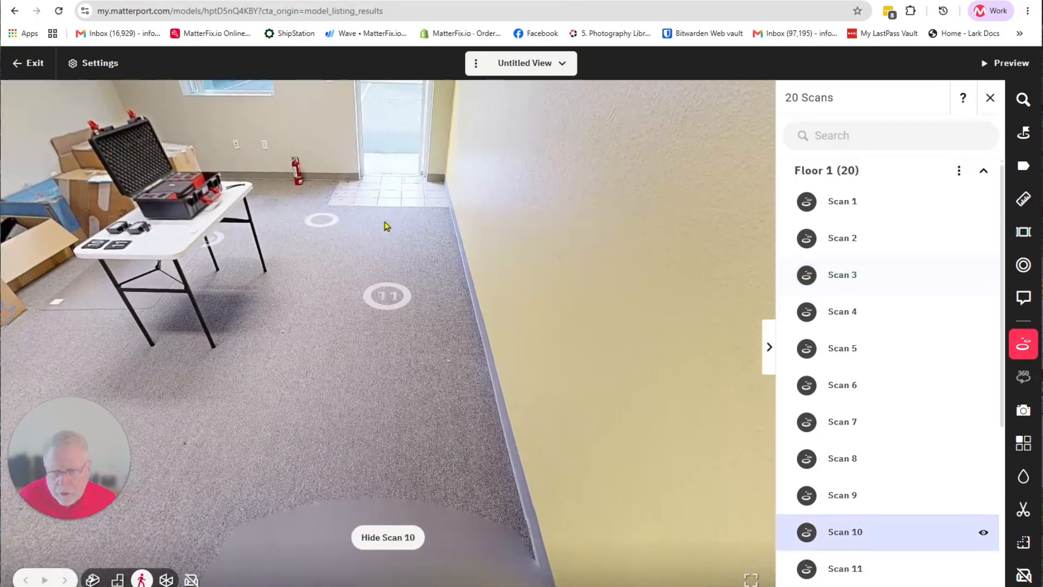
pyautogui.moveTo(387, 226); pyautogui.dragTo(535, 239)
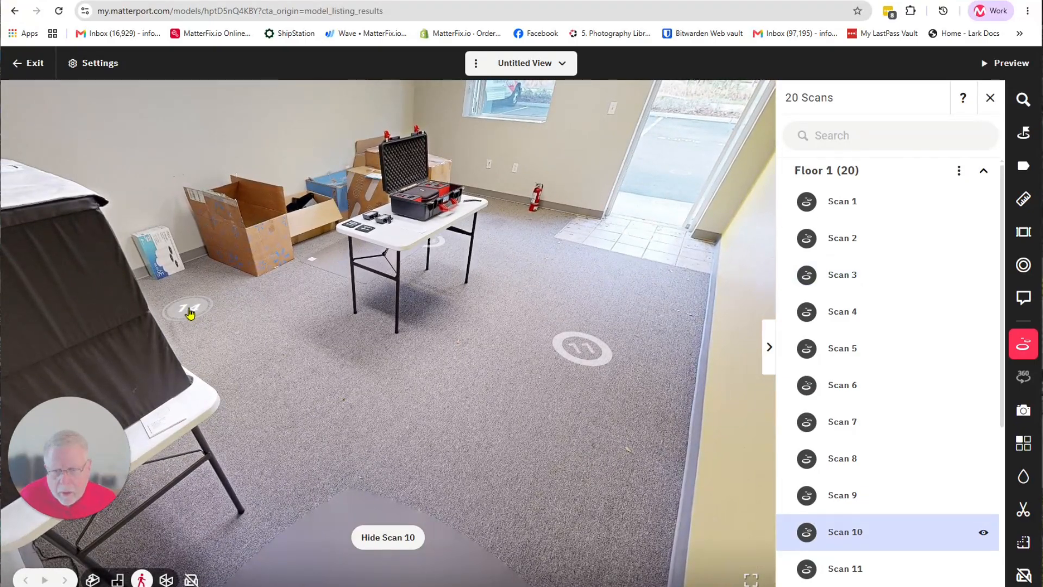
pyautogui.click(190, 314)
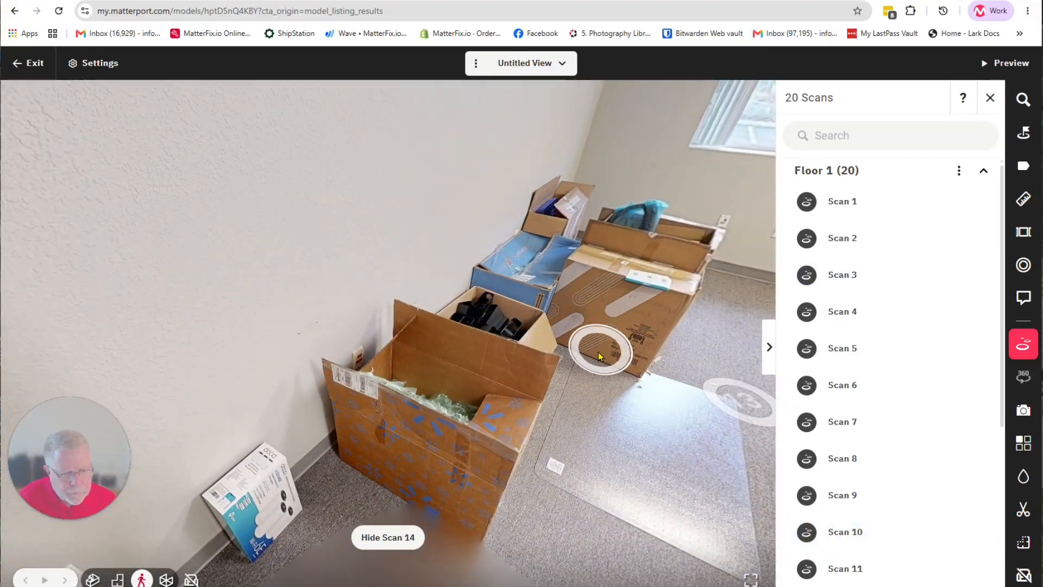
pyautogui.scroll(-4, 901, 404)
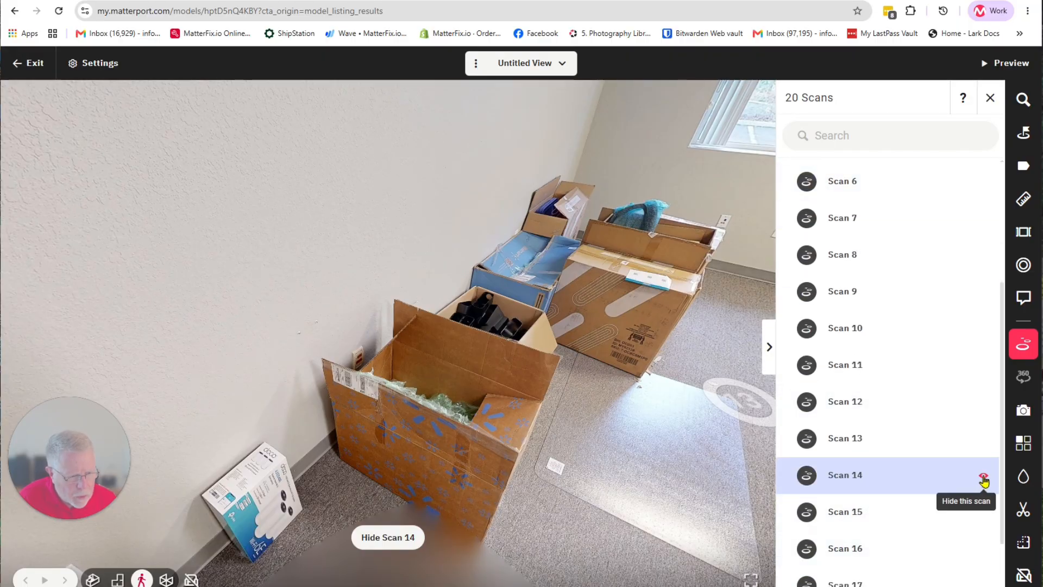
pyautogui.click(981, 480)
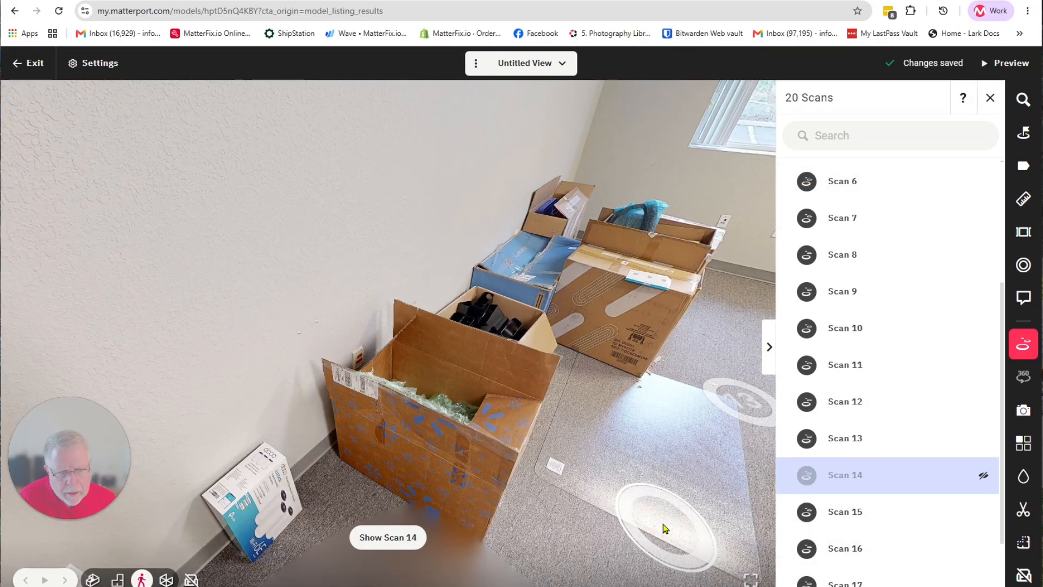
# Move back and forth between Scan 13 and hidden Scan 14 to check how the hidden position behaves while editing
pyautogui.click(595, 414)
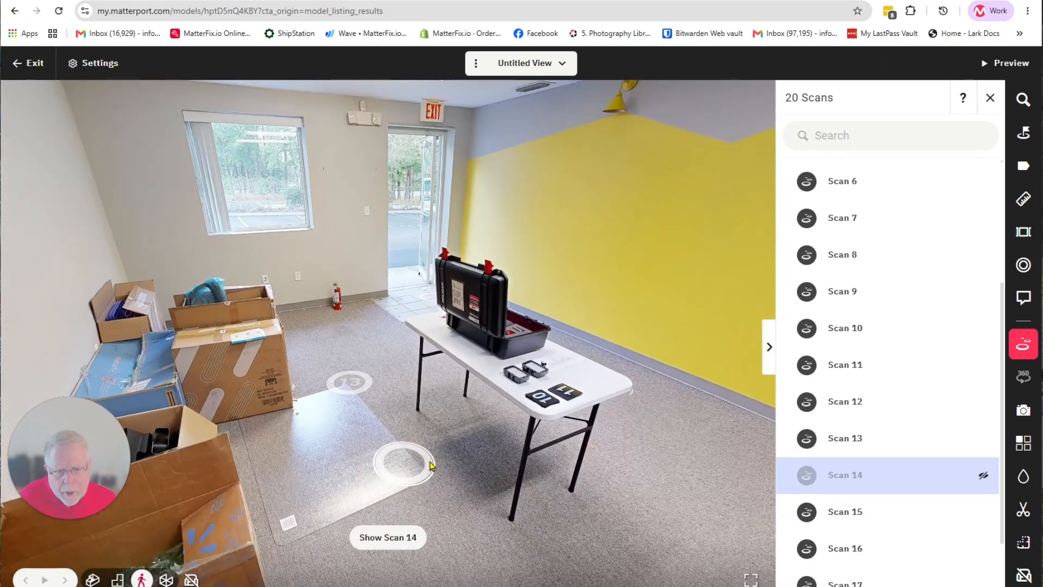
pyautogui.click(345, 392)
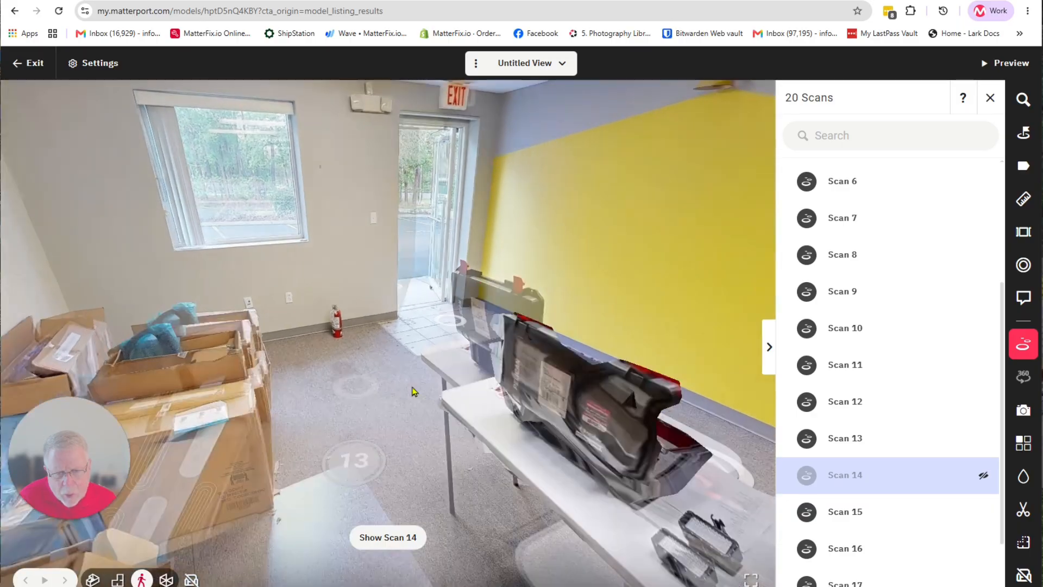
pyautogui.moveTo(606, 391); pyautogui.dragTo(266, 390)
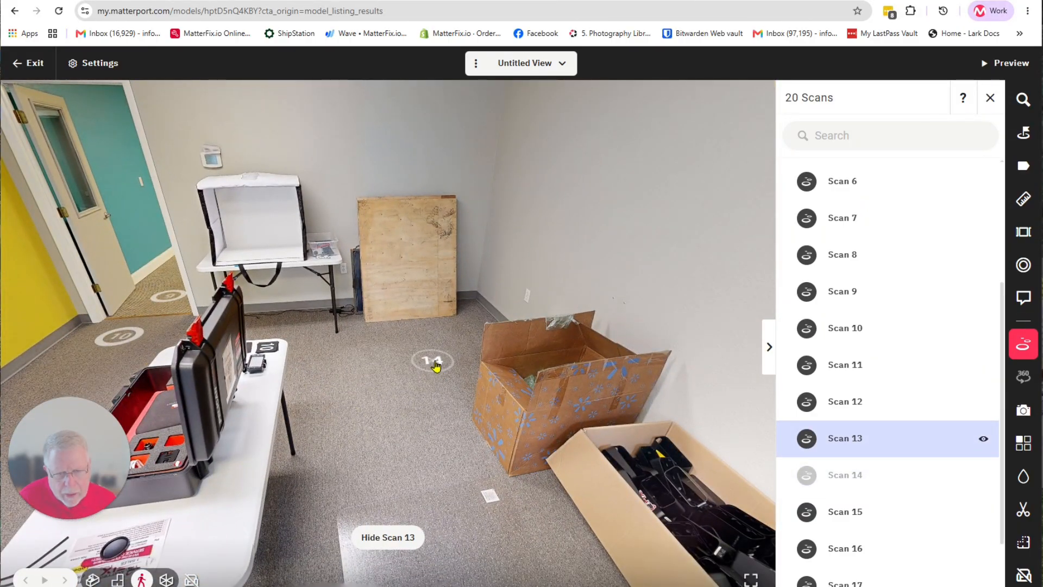
pyautogui.click(434, 366)
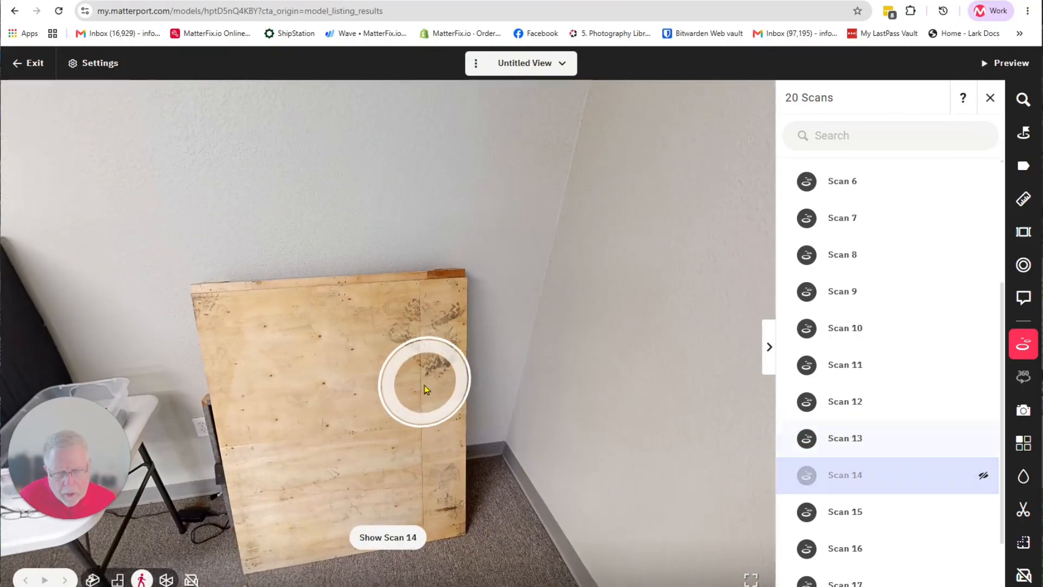
pyautogui.moveTo(560, 376); pyautogui.dragTo(624, 380)
pyautogui.moveTo(473, 394); pyautogui.dragTo(645, 424)
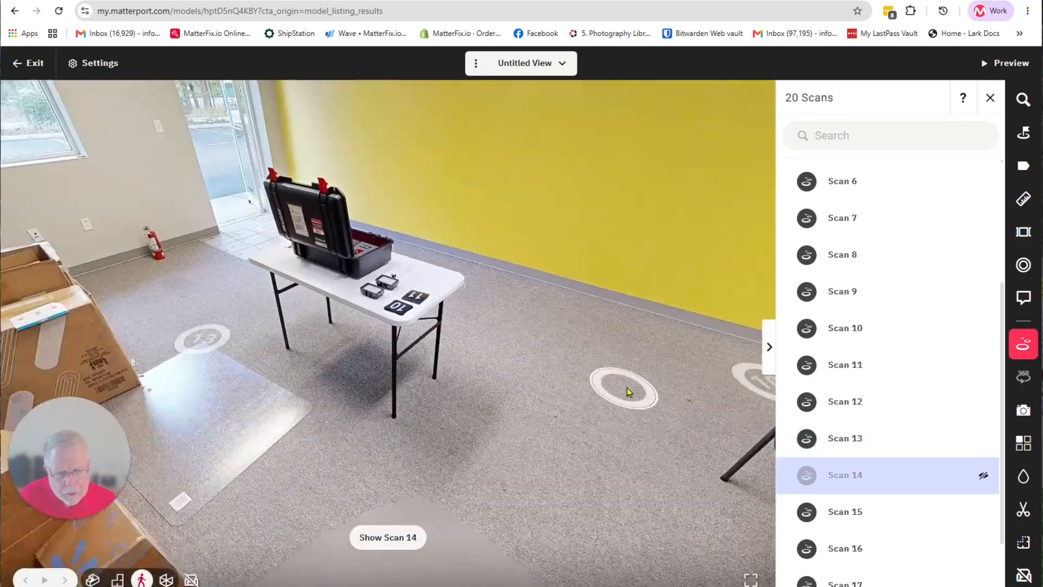
pyautogui.click(242, 330)
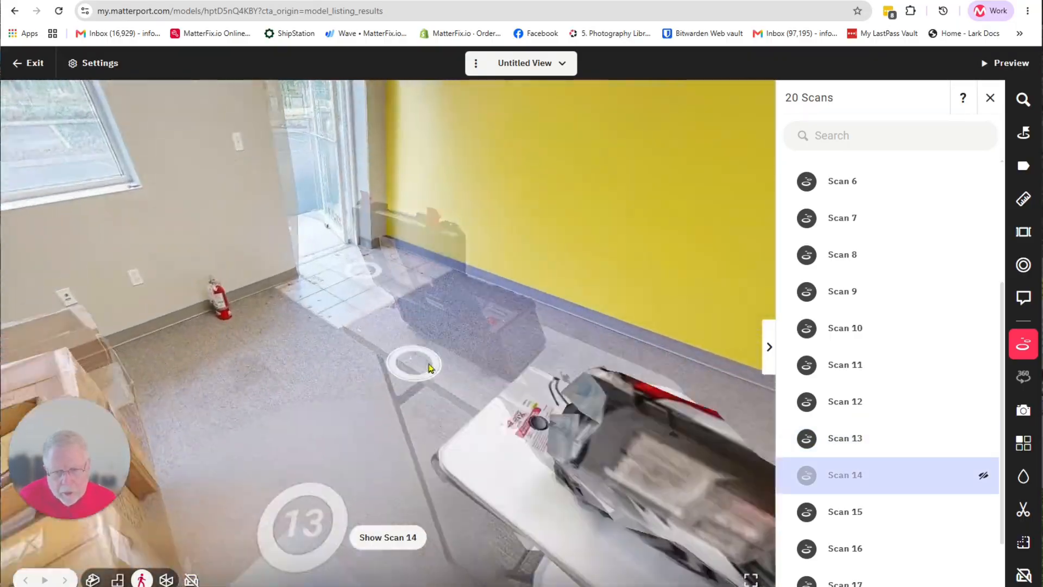
pyautogui.click(579, 383)
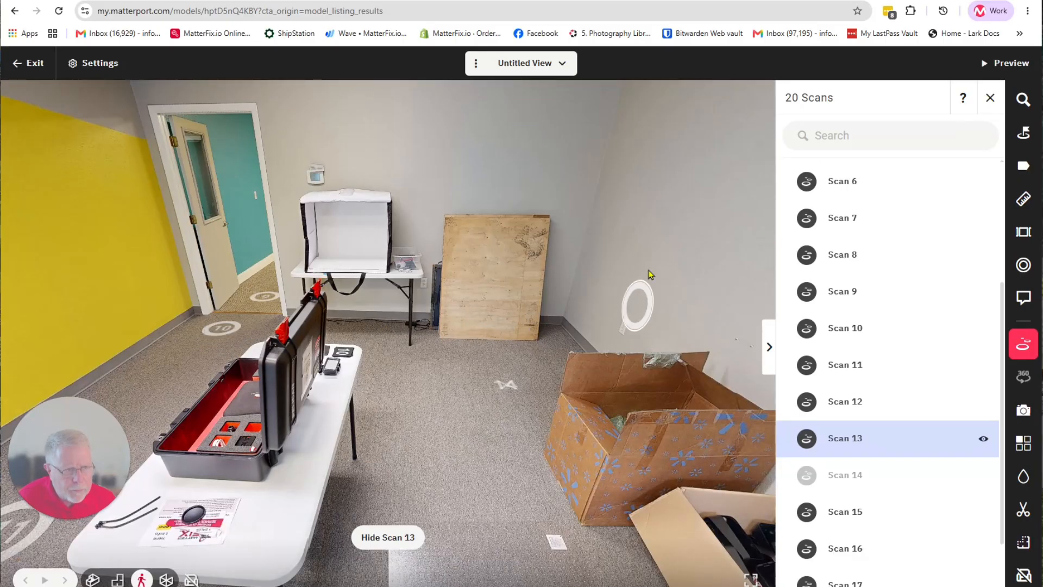
# Review the space's 360° views and floor plan, then open the Photos tool and return to the inside view
pyautogui.click(1023, 378)
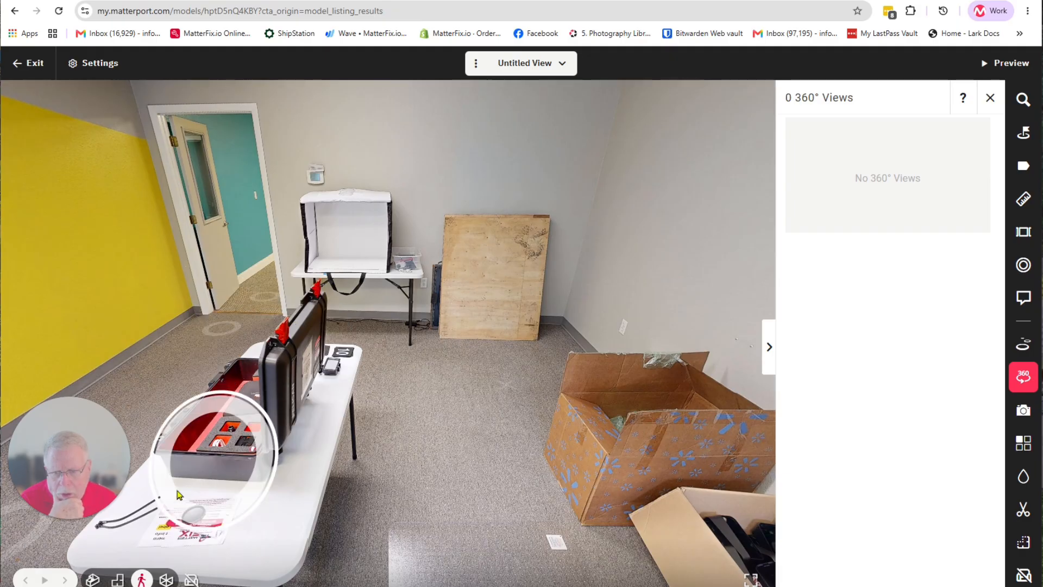
pyautogui.click(118, 579)
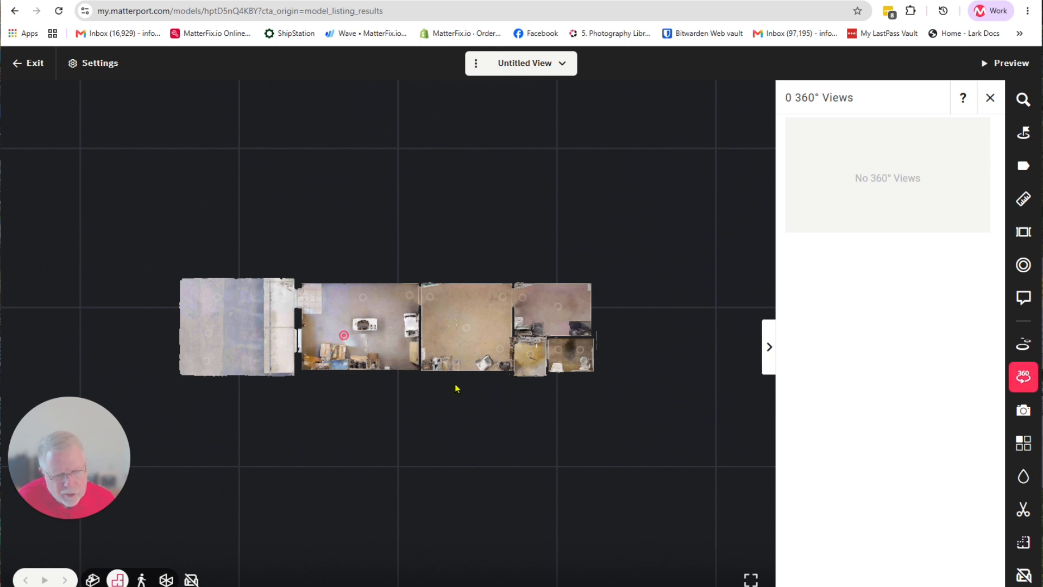
pyautogui.click(1025, 412)
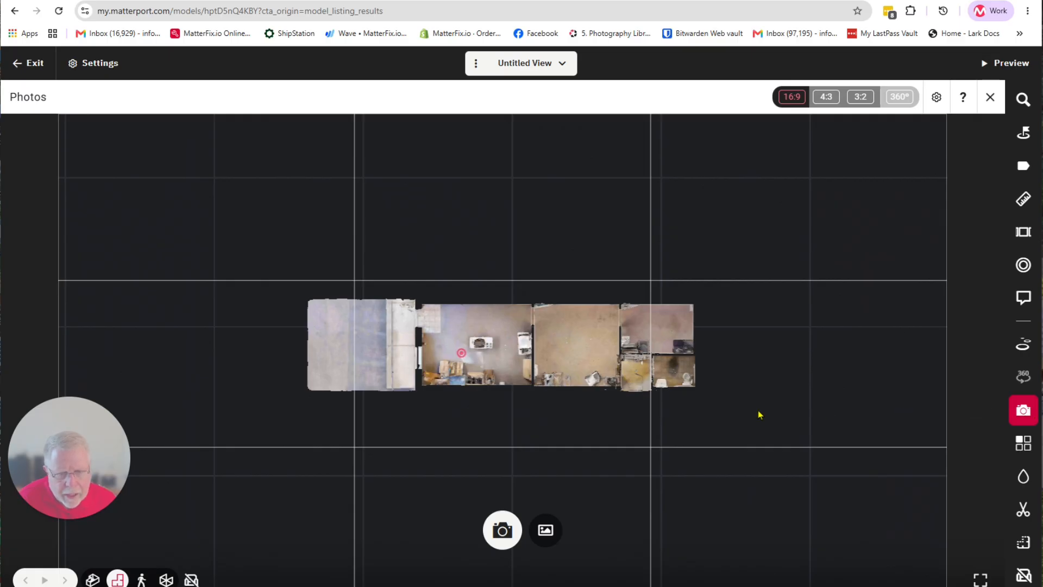
pyautogui.click(141, 580)
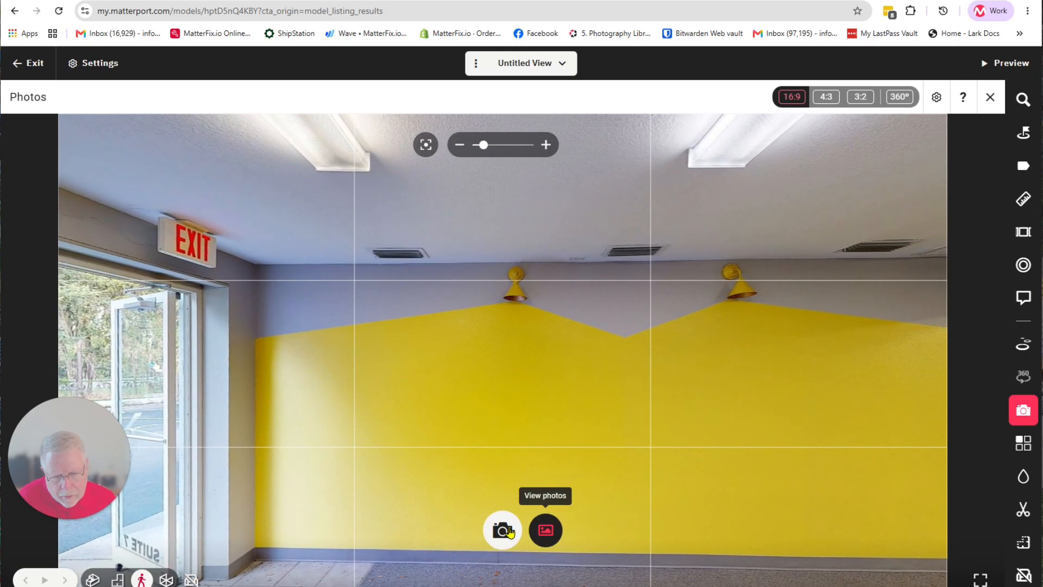
# Look over the available plugins, then try a blur over the yellow wall lamp farther from the exit door and delete it
pyautogui.click(1025, 443)
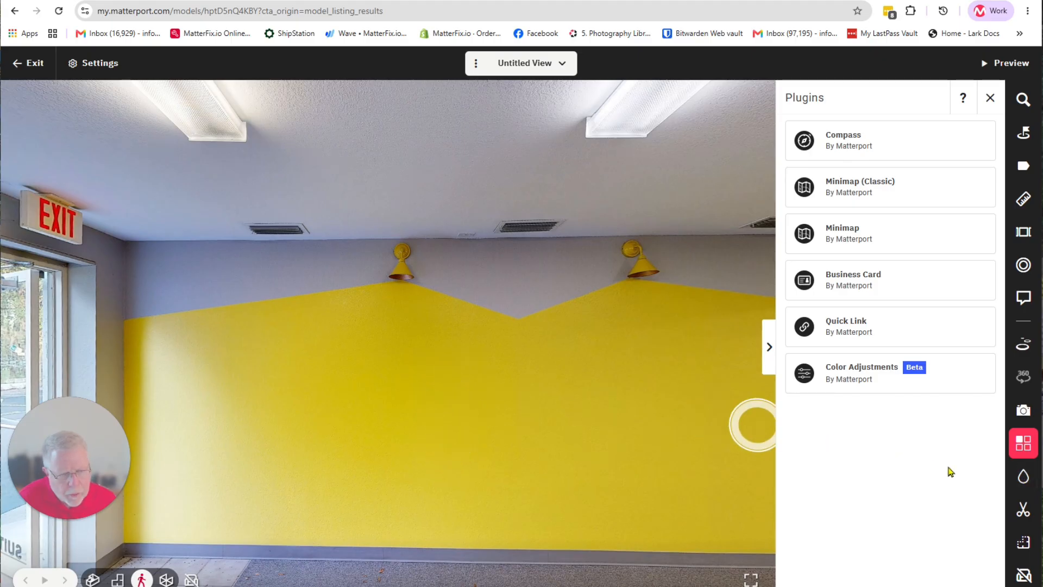
pyautogui.click(1023, 477)
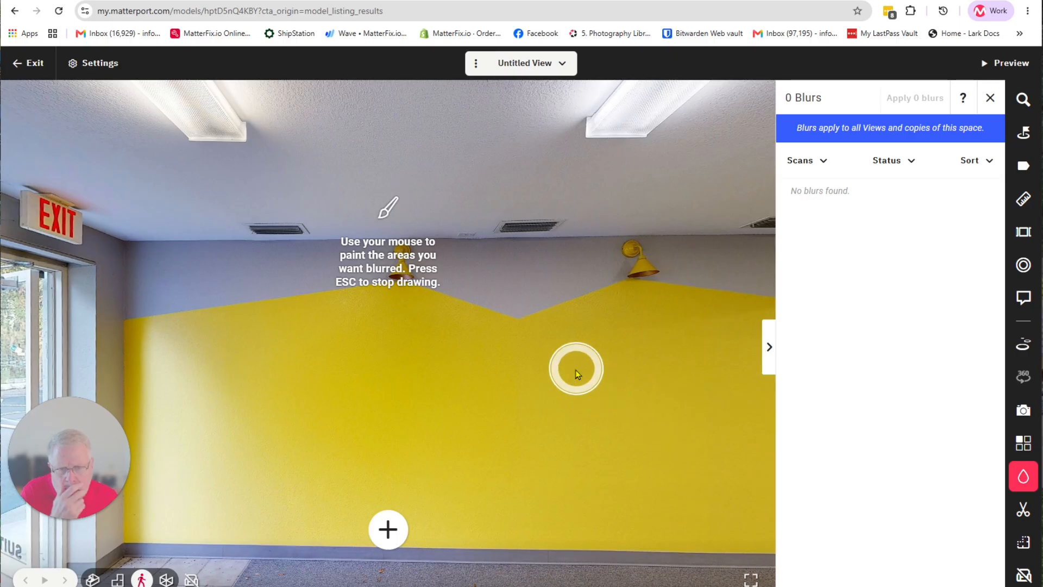
pyautogui.moveTo(671, 271); pyautogui.dragTo(632, 270)
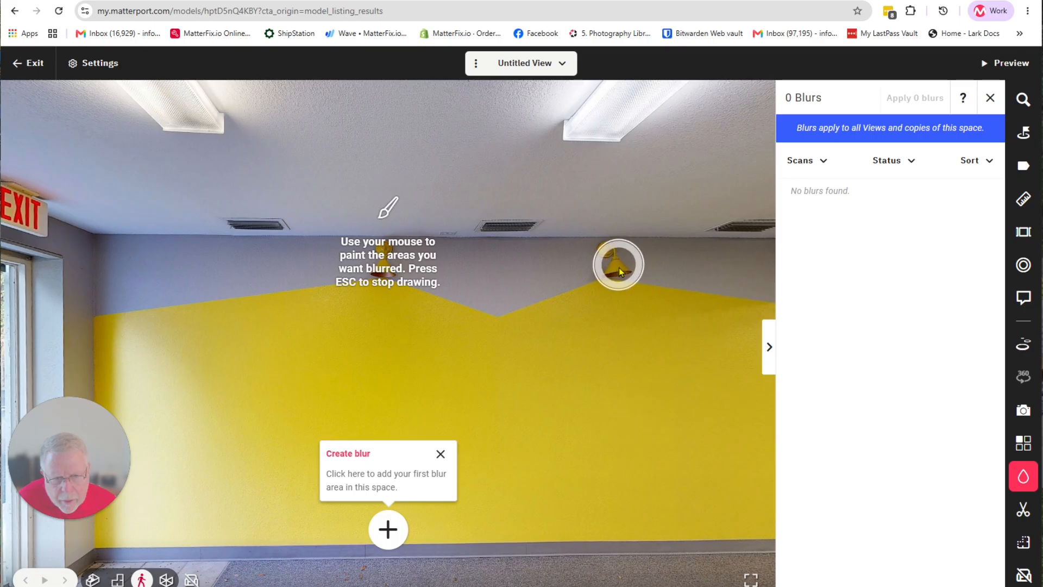
pyautogui.click(388, 532)
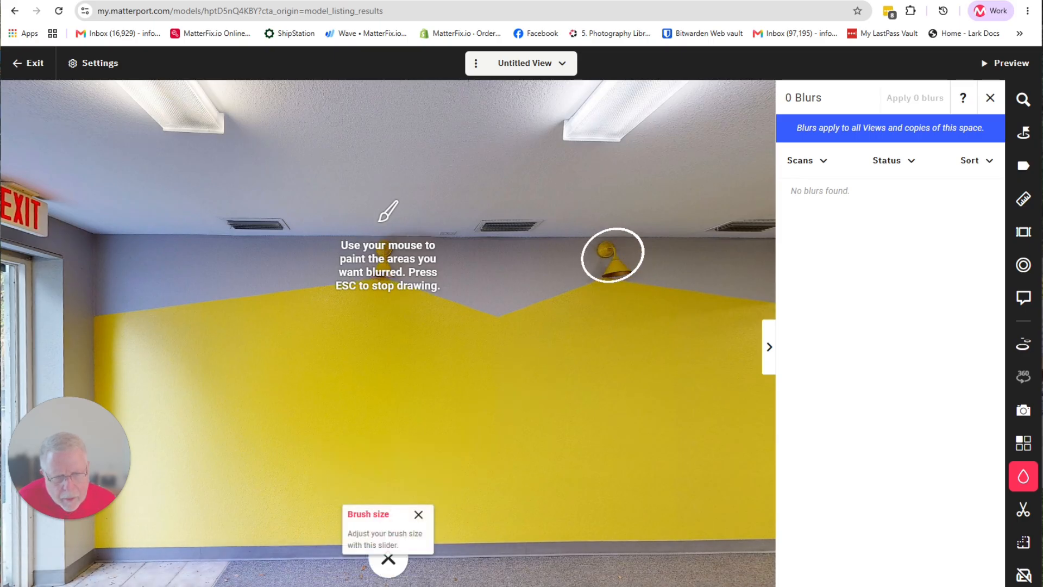
pyautogui.click(598, 263)
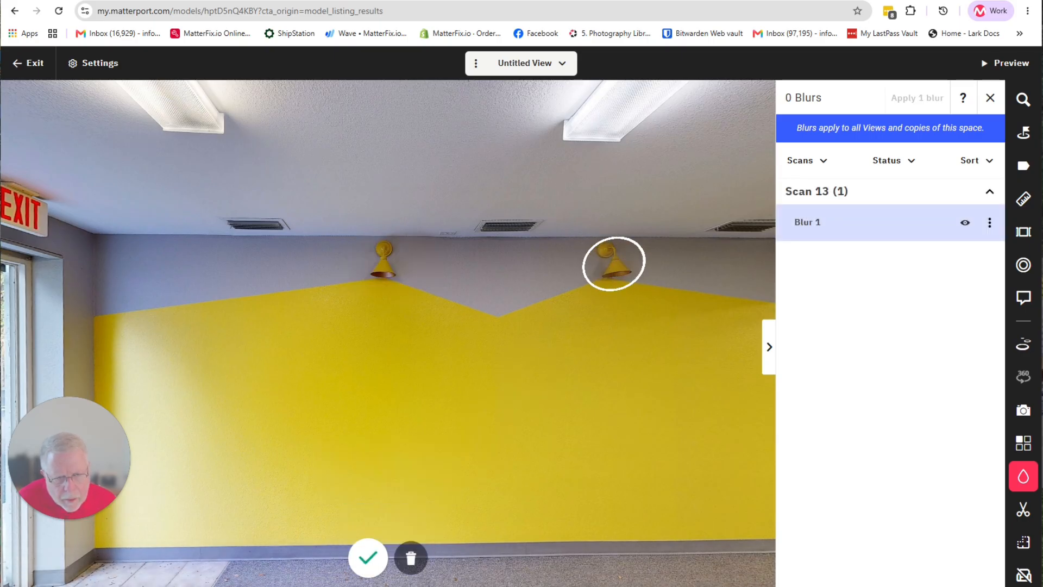
pyautogui.moveTo(630, 271)
pyautogui.mouseDown()
pyautogui.moveTo(624, 255)
pyautogui.moveTo(608, 256)
pyautogui.moveTo(618, 273)
pyautogui.moveTo(625, 253)
pyautogui.moveTo(601, 256)
pyautogui.moveTo(601, 267)
pyautogui.mouseUp()
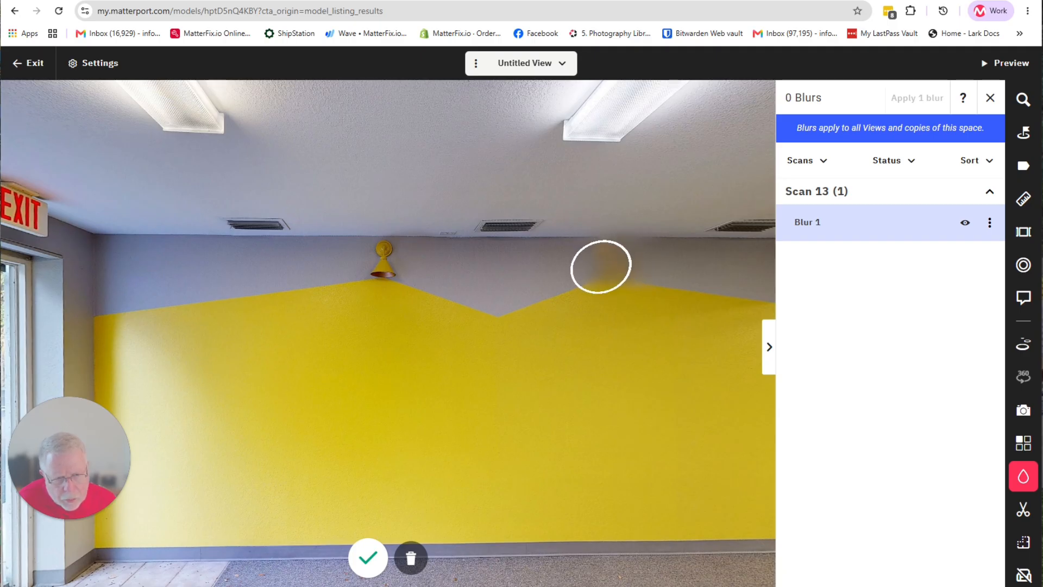
pyautogui.click(411, 558)
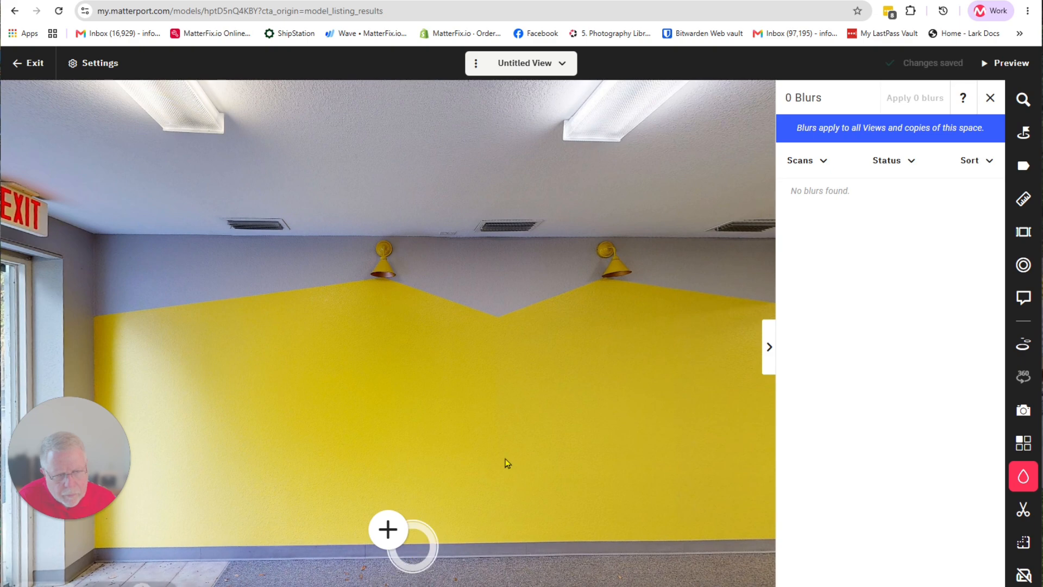
# Examine the stray fragments around the office model with the Trim tool's 3D view, both from overhead and from near floor level
pyautogui.click(1024, 512)
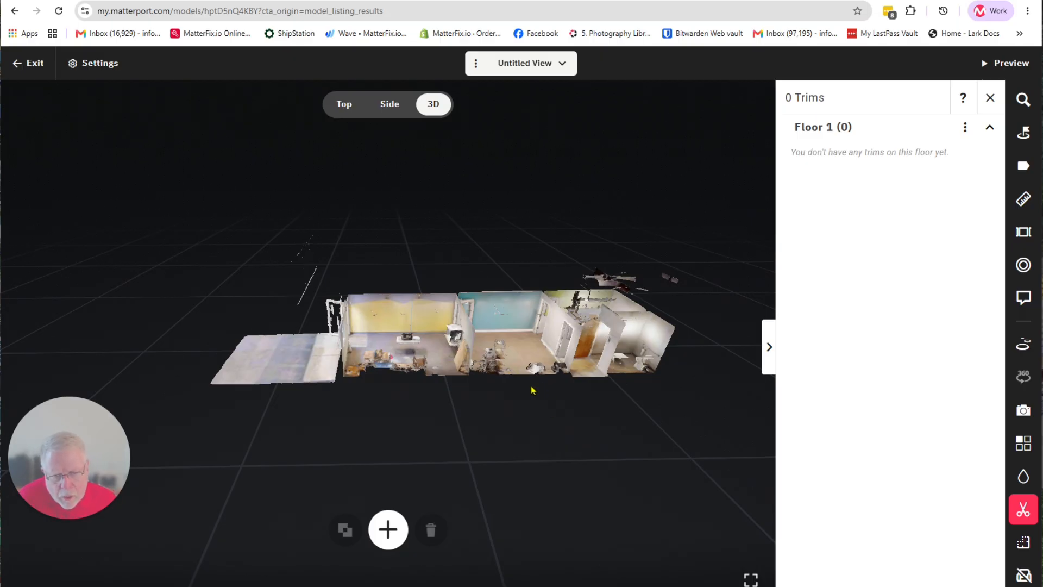
pyautogui.scroll(2, 508, 400)
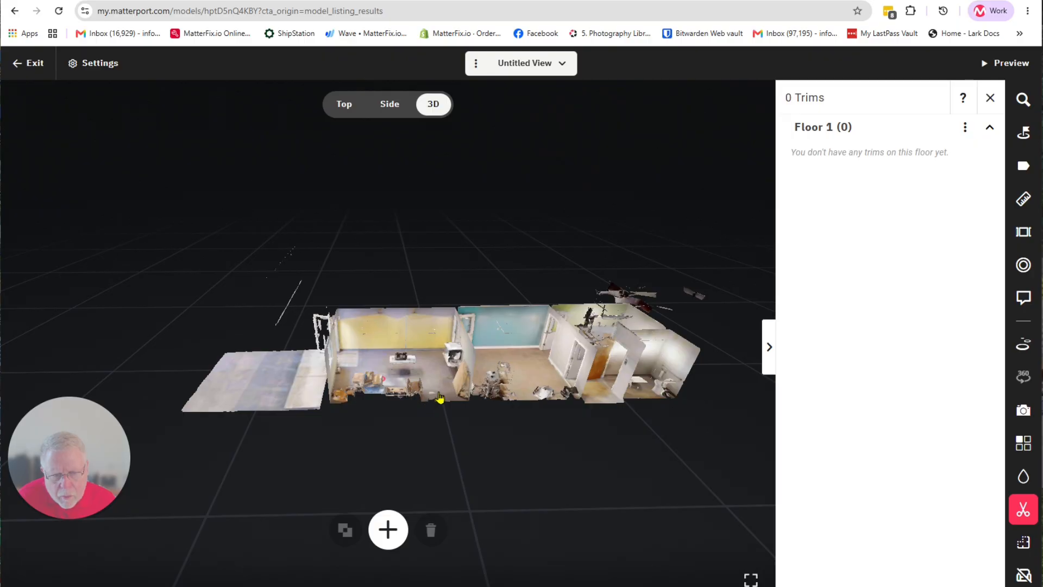
pyautogui.moveTo(440, 398); pyautogui.dragTo(449, 543)
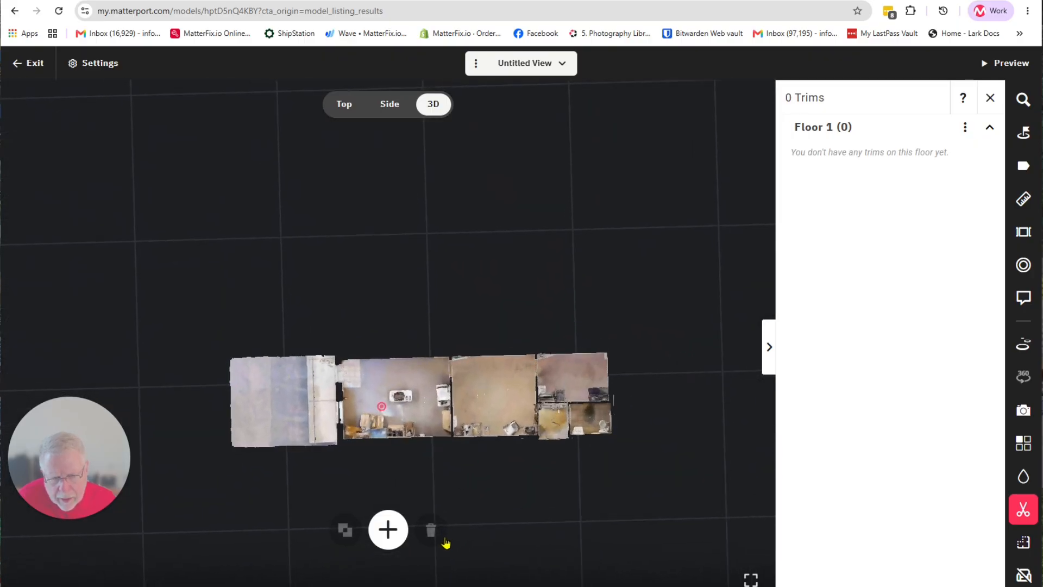
pyautogui.rightClick(445, 538)
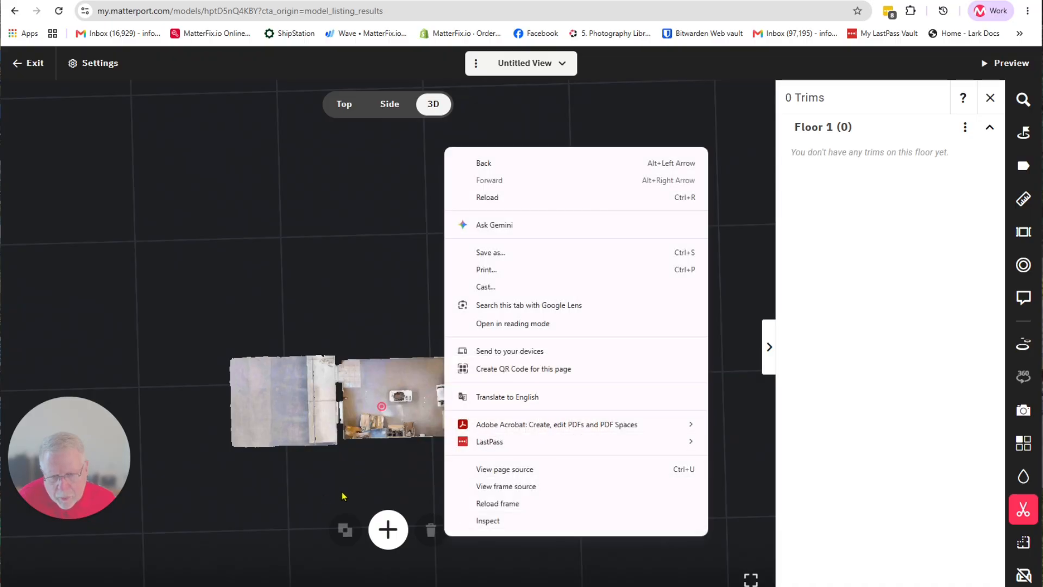
pyautogui.click(311, 493)
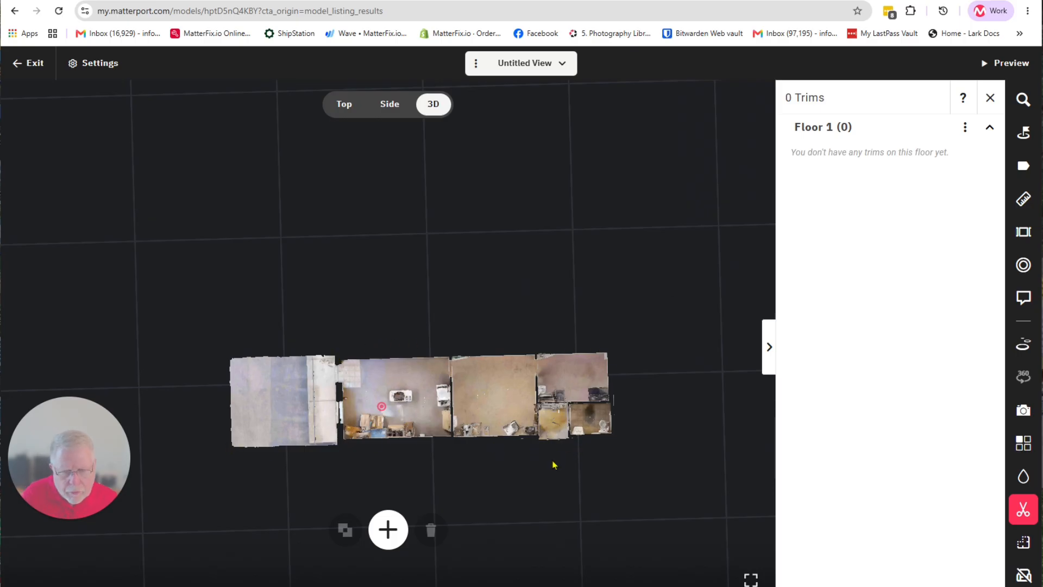
pyautogui.moveTo(545, 471)
pyautogui.mouseDown(button='right')
pyautogui.moveTo(544, 451)
pyautogui.moveTo(541, 459)
pyautogui.mouseUp(button='right')
pyautogui.moveTo(542, 462); pyautogui.dragTo(526, 311)
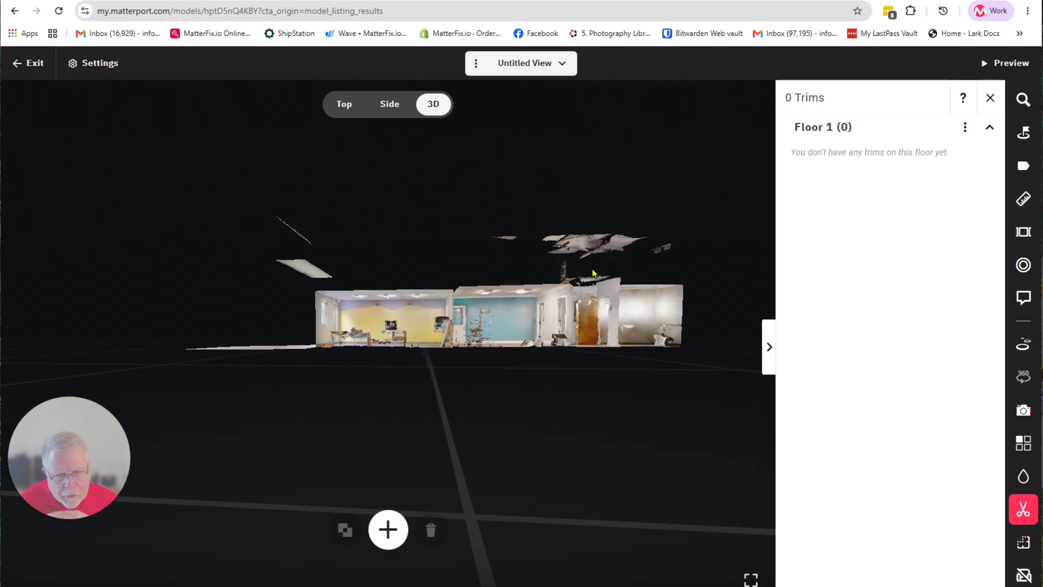
pyautogui.moveTo(592, 273); pyautogui.dragTo(600, 294)
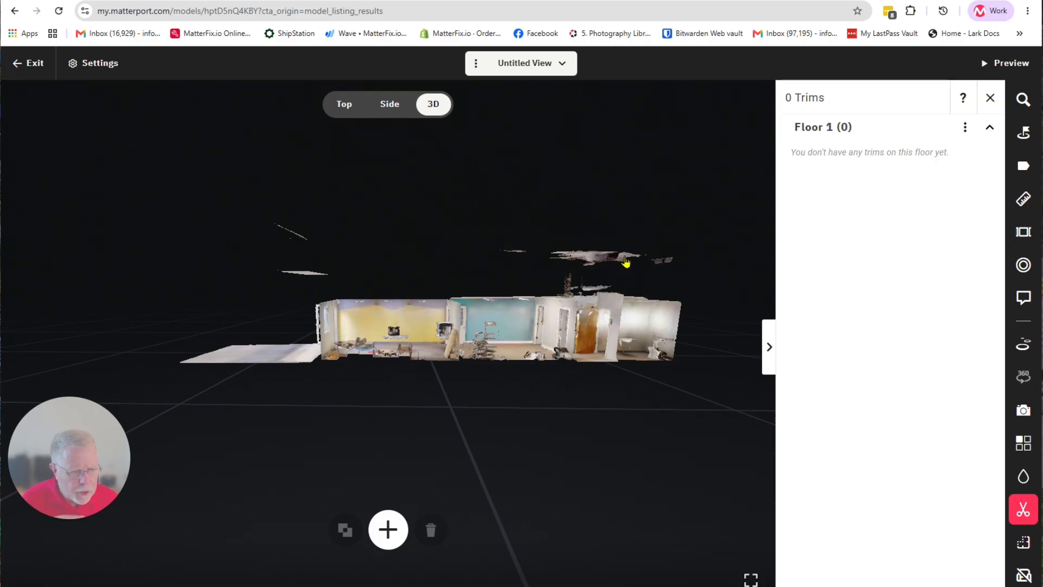
# Review the Rooms list and the Defurnish tool, and exit the editor to the Office space page
pyautogui.click(1024, 543)
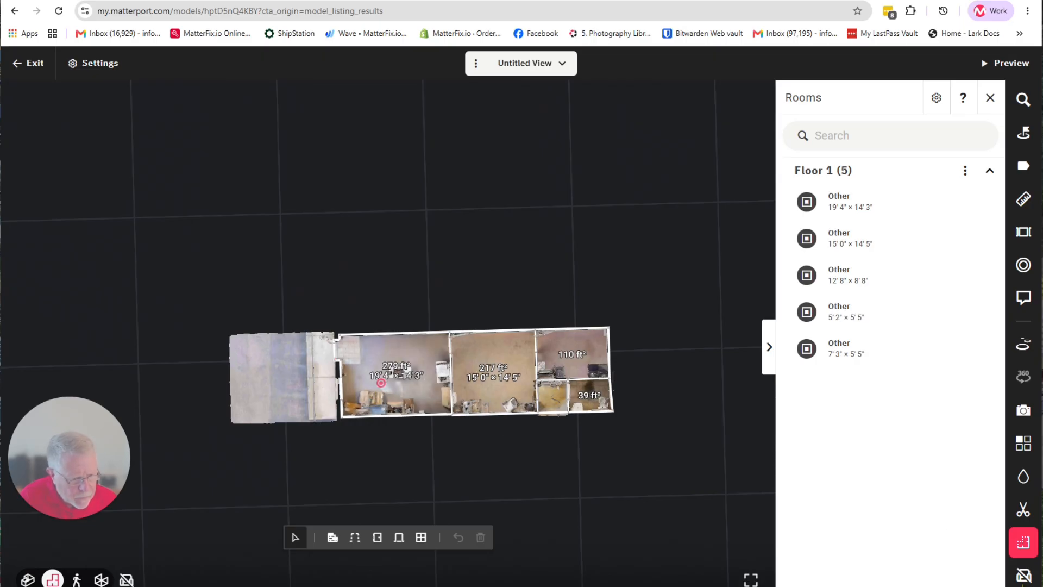
pyautogui.click(1023, 576)
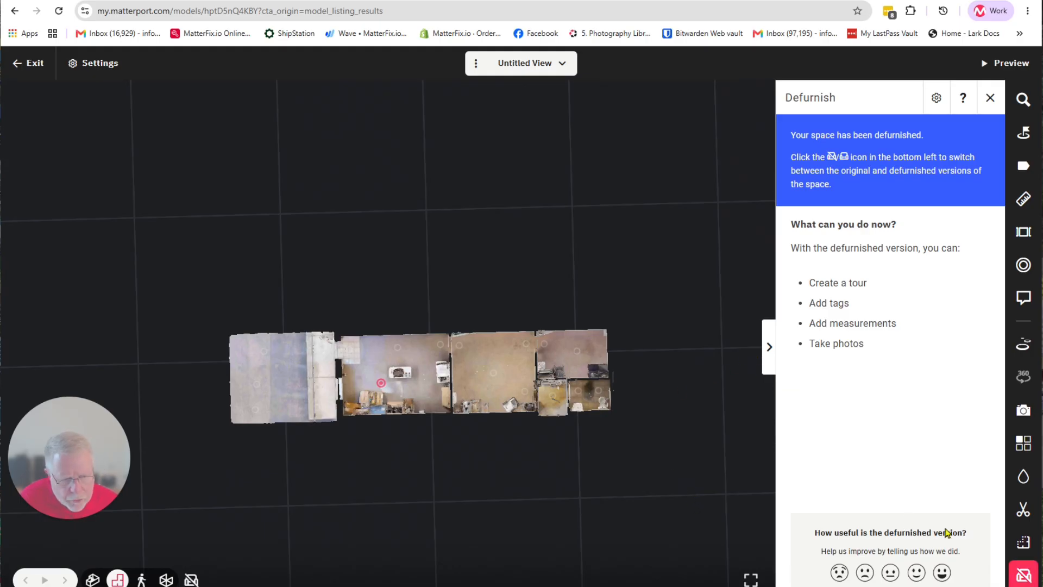
pyautogui.click(1026, 577)
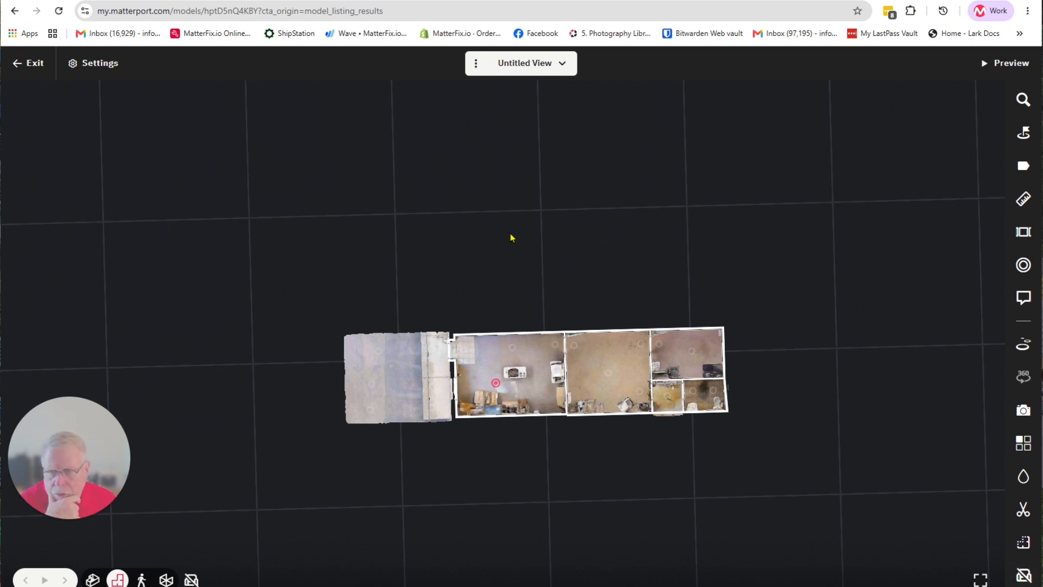
pyautogui.click(30, 63)
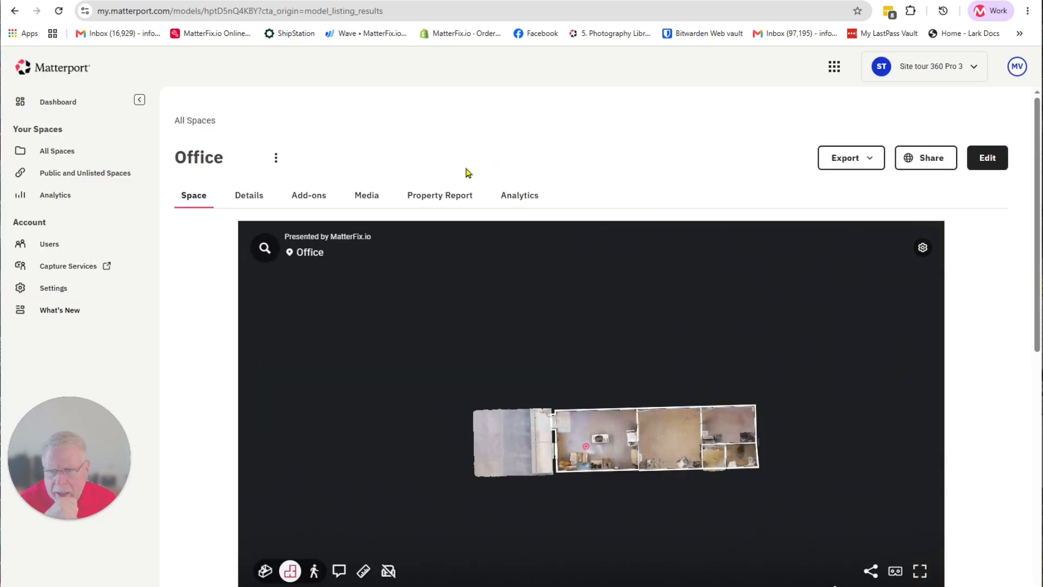
# Review the Office space's sharing privacy levels and collaborator invitation options, and close the sharing settings
pyautogui.click(923, 160)
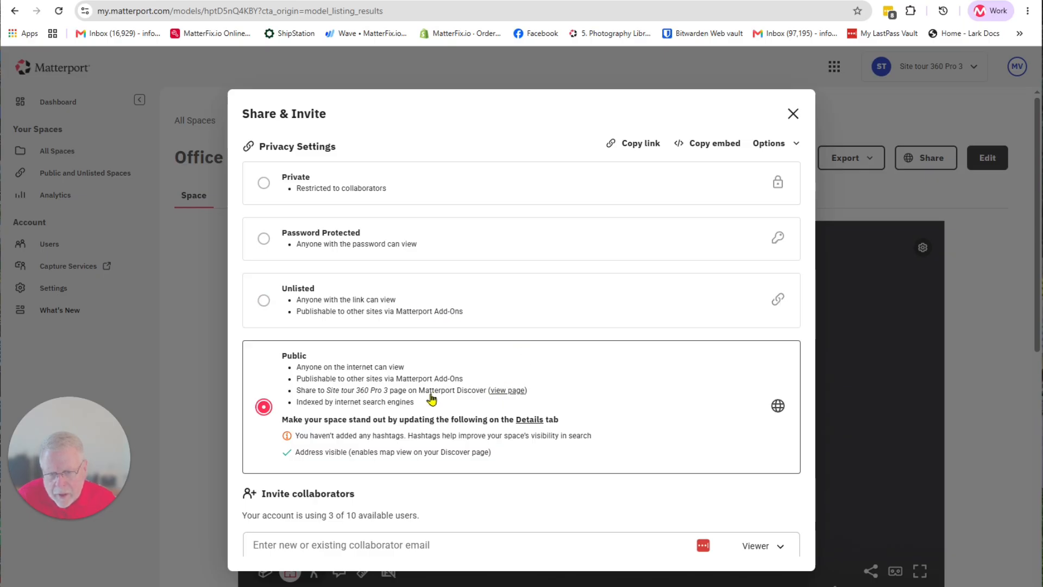
pyautogui.scroll(-1, 513, 395)
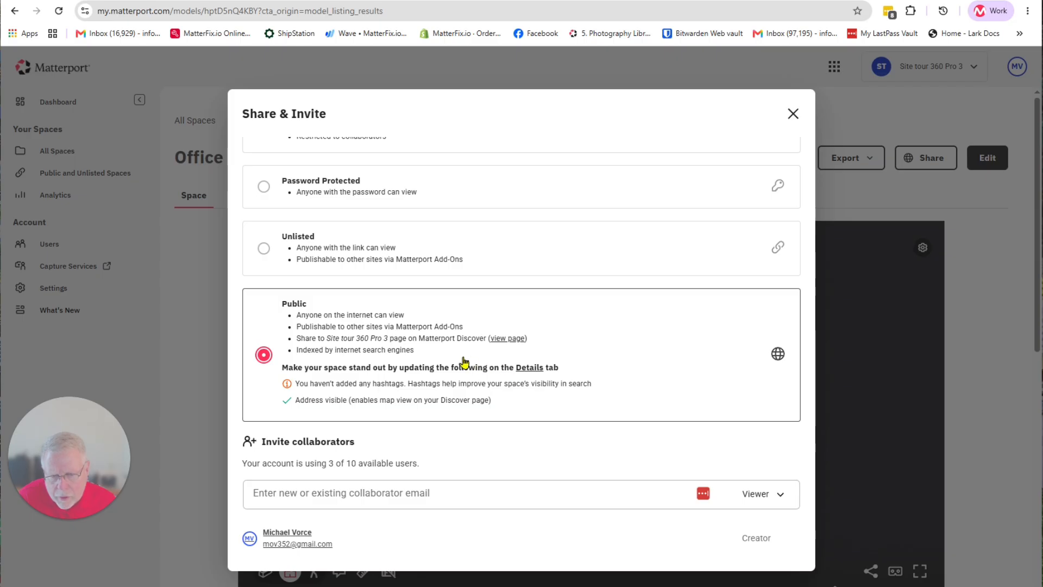
pyautogui.scroll(1, 375, 354)
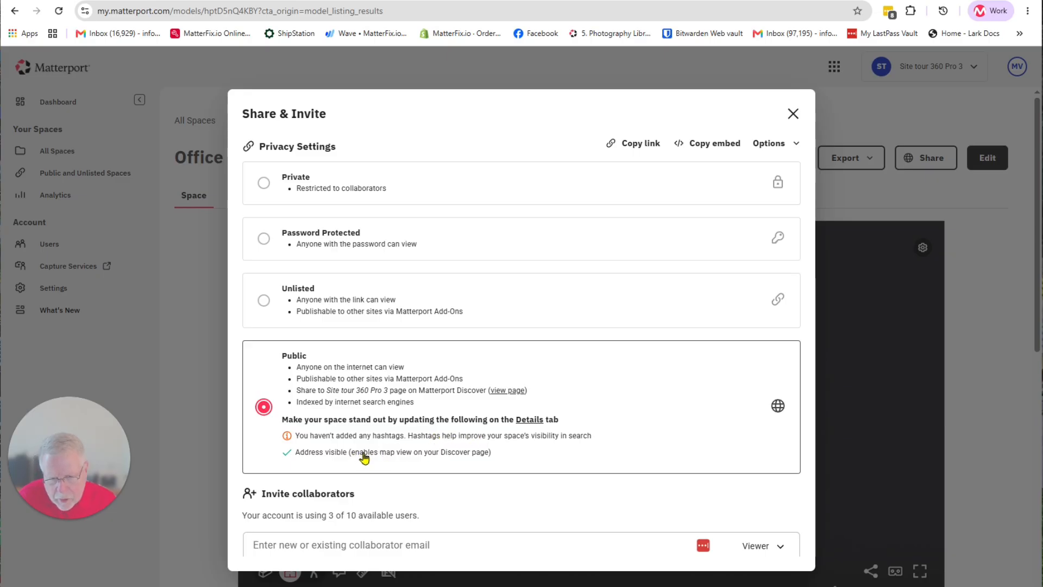
pyautogui.scroll(-1, 441, 429)
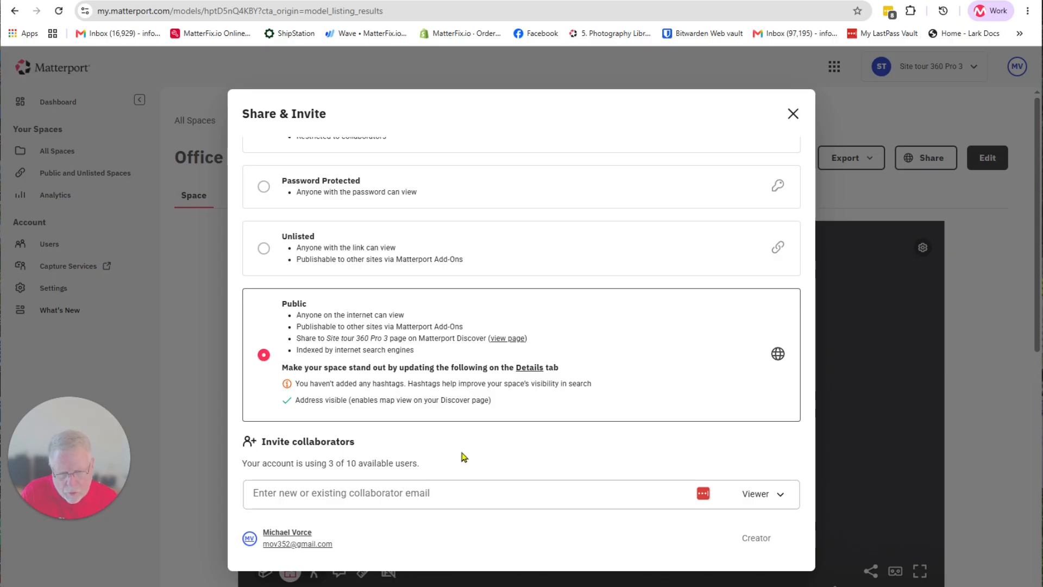
pyautogui.click(792, 112)
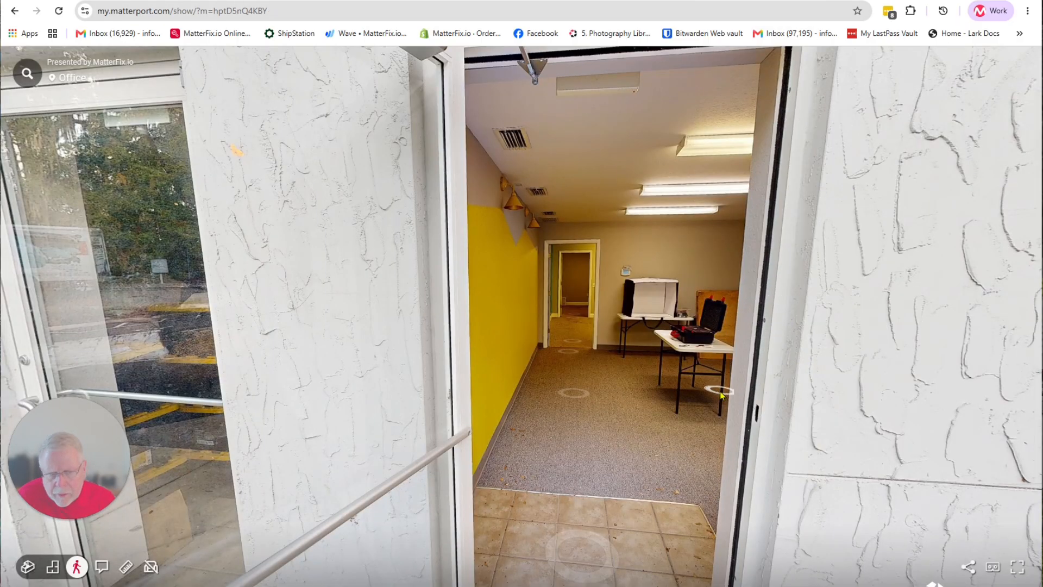
# Walk through the entrance into the front room of the shared Office space, and look around its defurnished version
pyautogui.click(584, 562)
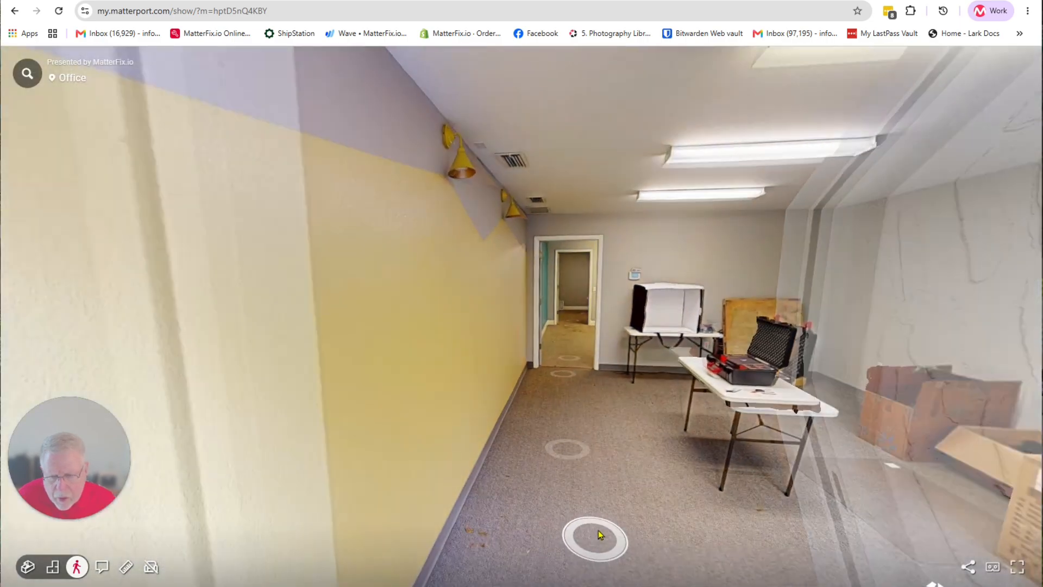
pyautogui.click(624, 526)
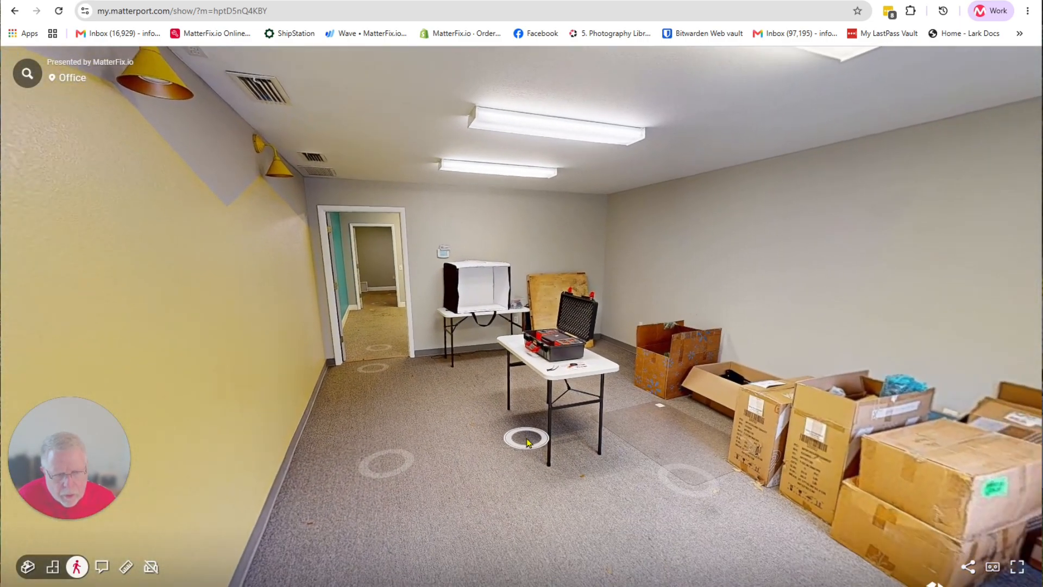
pyautogui.click(151, 567)
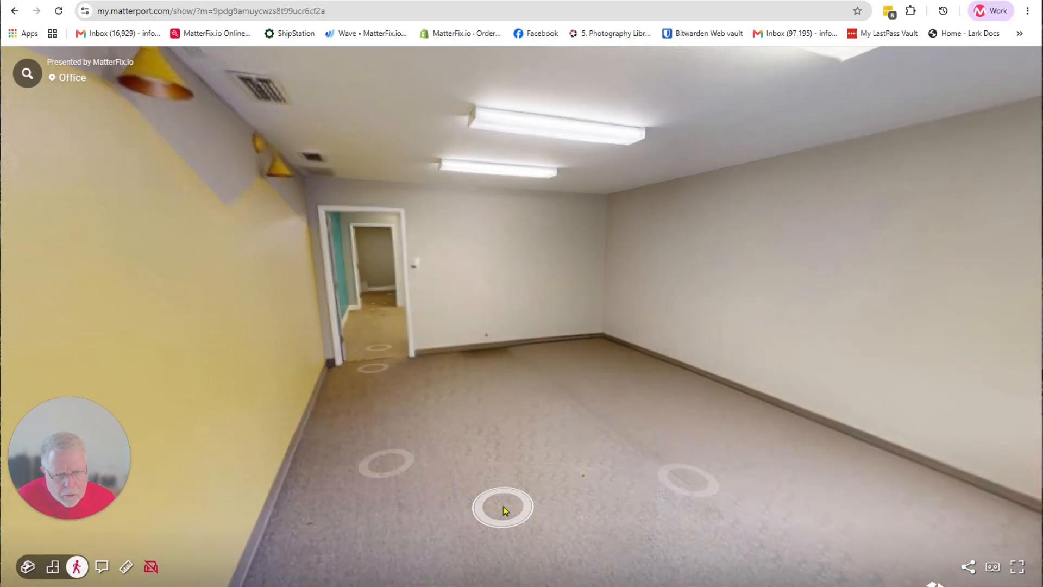
pyautogui.click(702, 448)
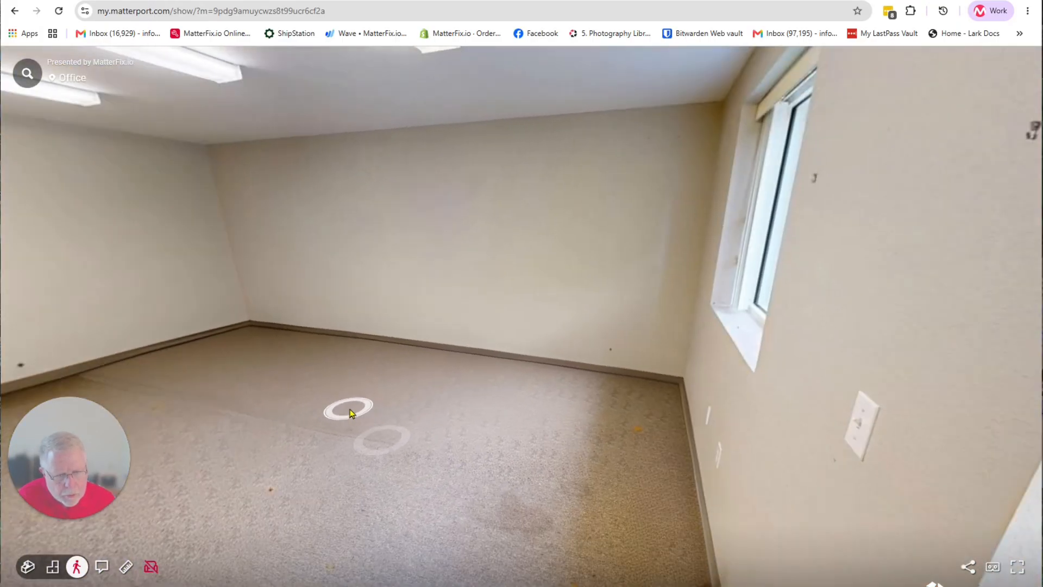
pyautogui.moveTo(349, 408); pyautogui.dragTo(687, 461)
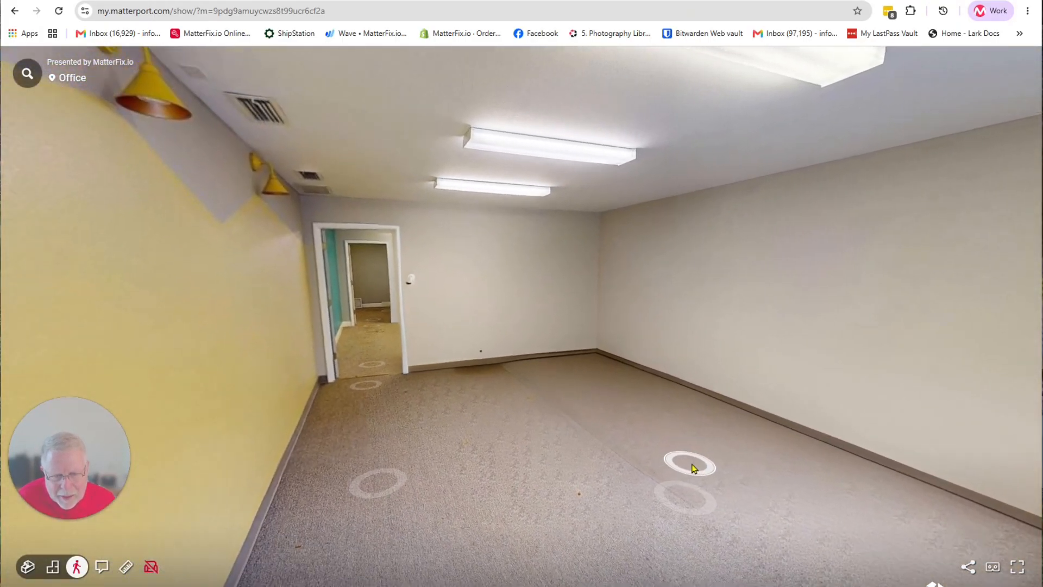
pyautogui.moveTo(550, 432); pyautogui.dragTo(672, 432)
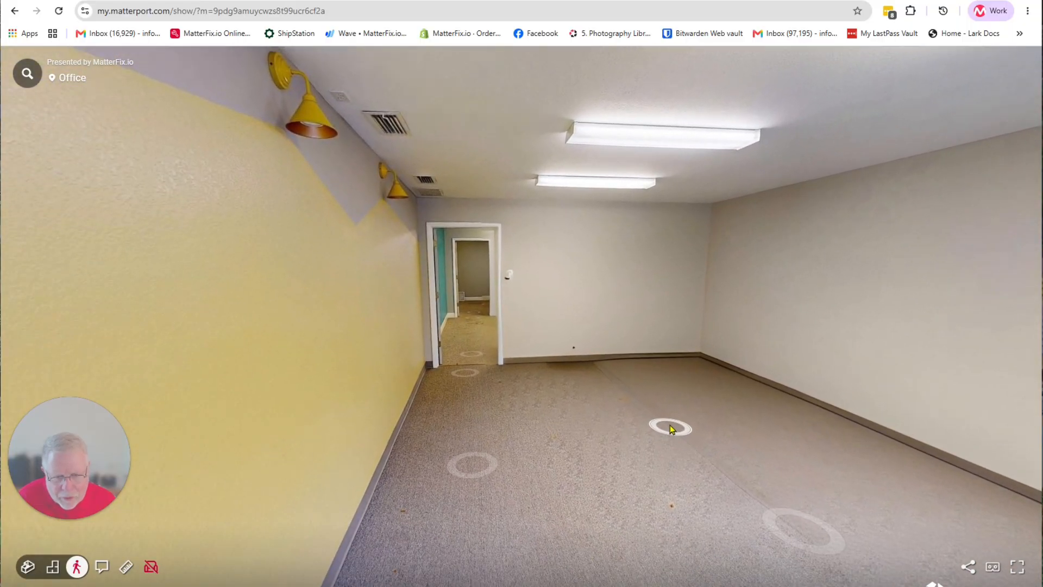
# Switch the front room back to its original furnished version and look toward the inner doorway for comparison
pyautogui.click(151, 568)
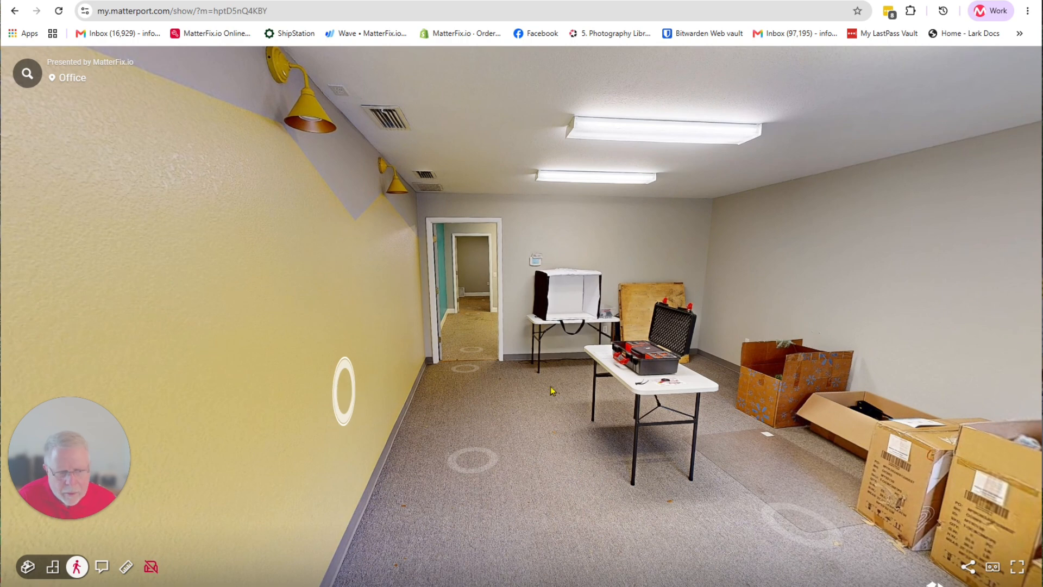
pyautogui.click(584, 385)
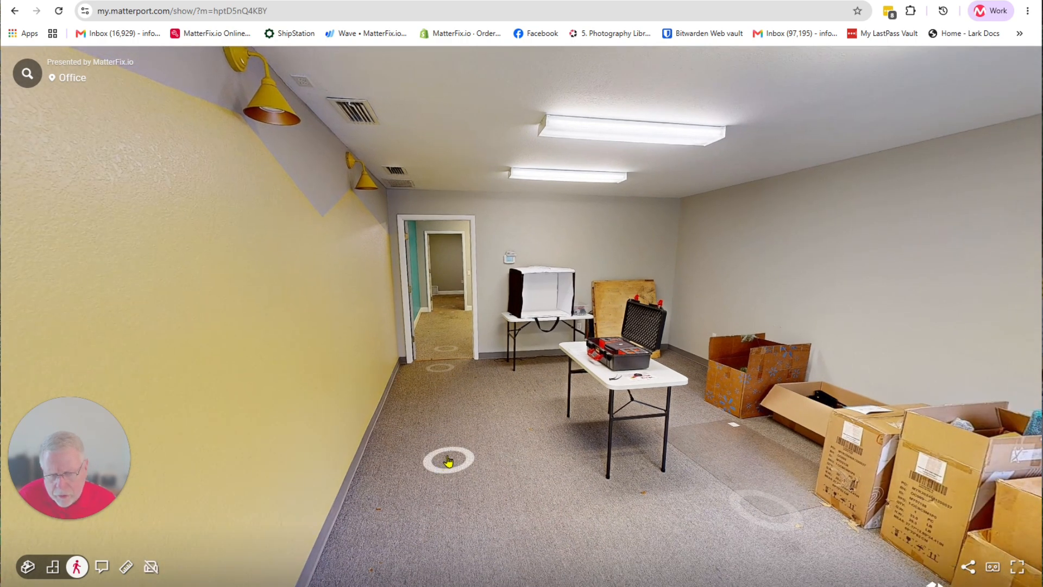
pyautogui.click(483, 383)
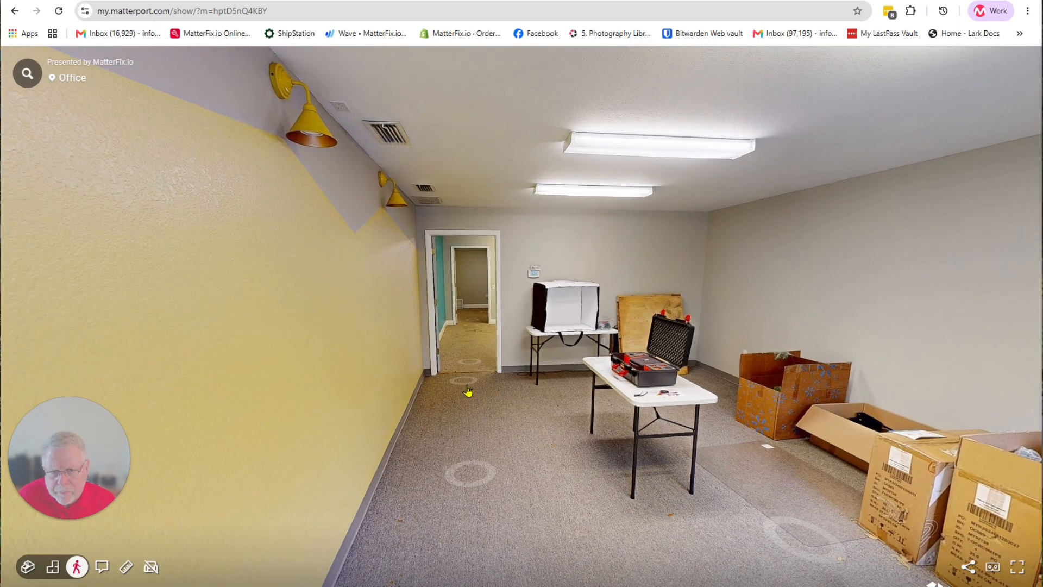
pyautogui.moveTo(471, 401); pyautogui.dragTo(496, 400)
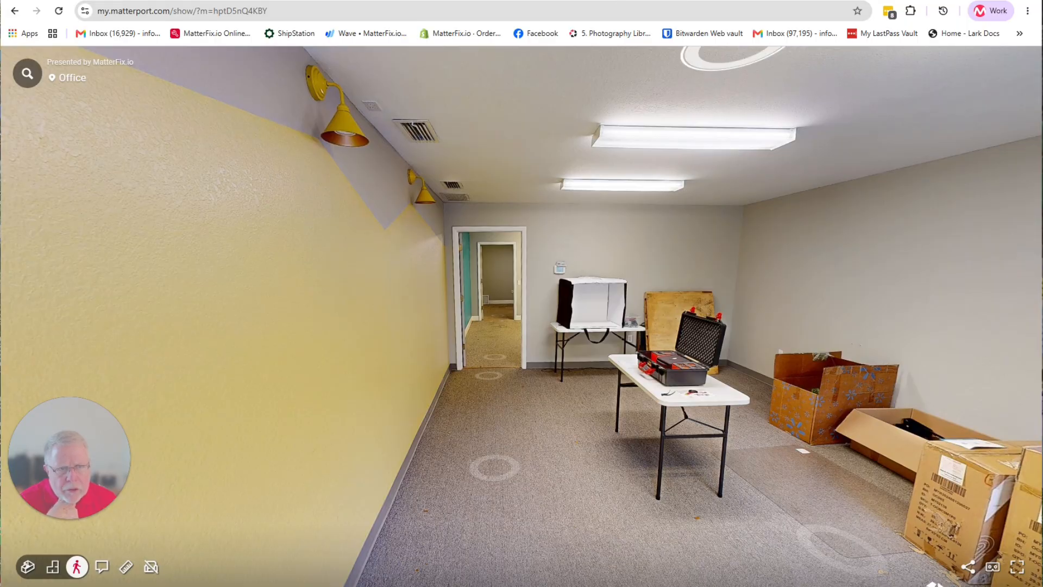
# Return to the Office space's management page and review its sharing privacy levels, Branded, Unbranded and MLS Ready showcase options, and embed option
pyautogui.click(679, 1)
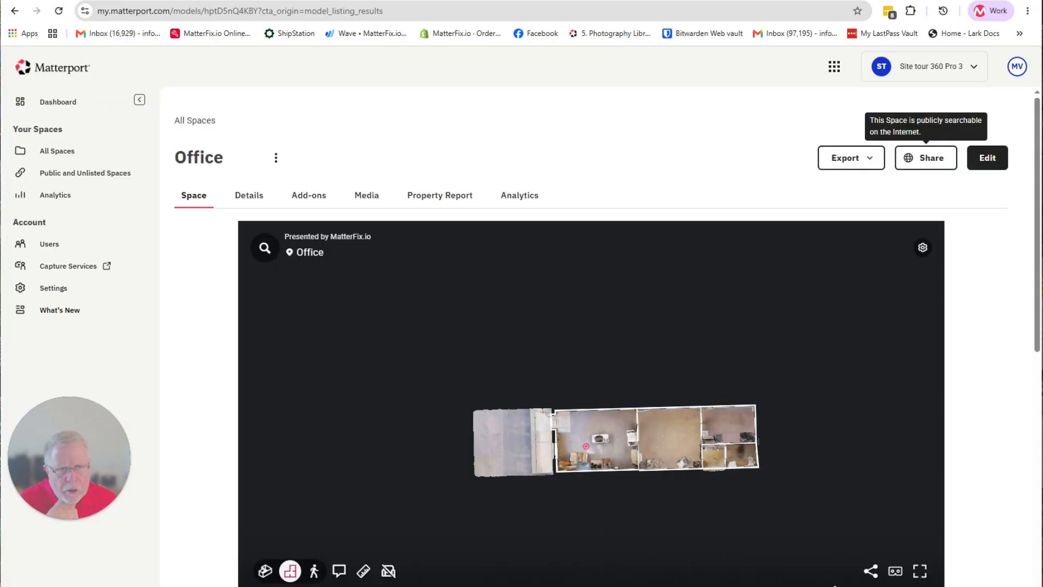
pyautogui.click(923, 161)
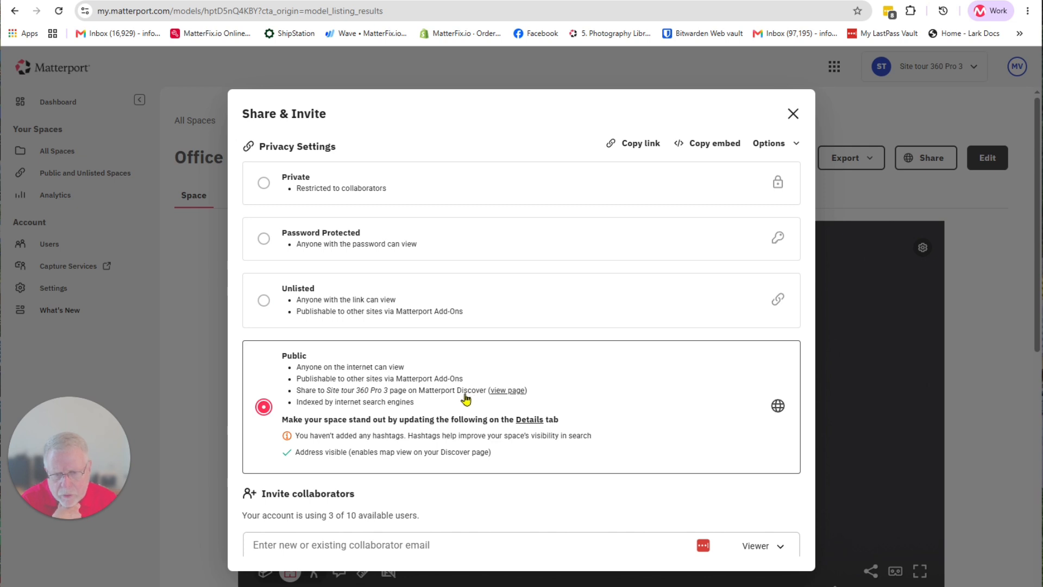
pyautogui.scroll(-1, 489, 386)
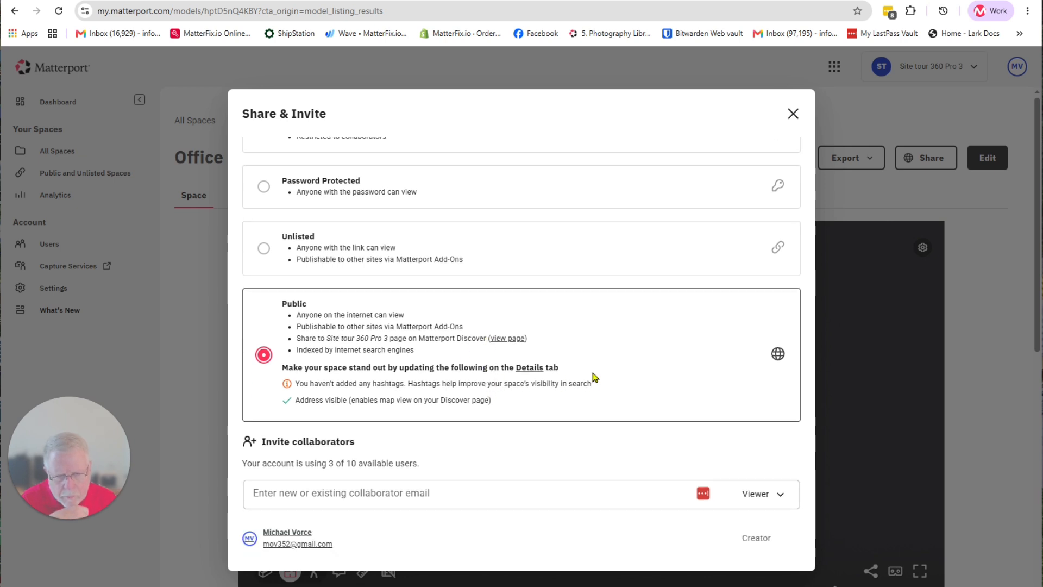
pyautogui.scroll(1, 486, 366)
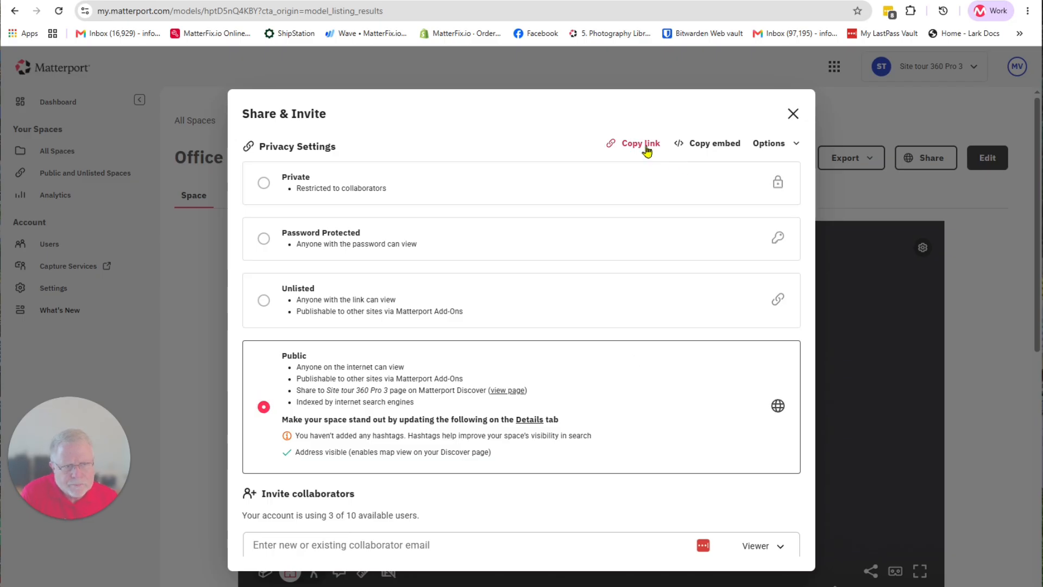
pyautogui.click(796, 145)
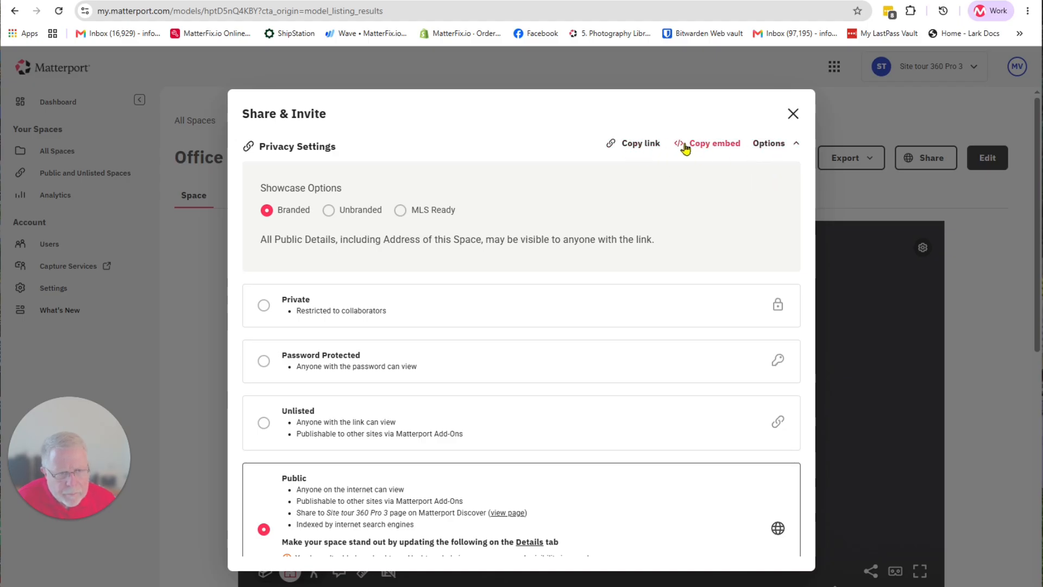
pyautogui.click(708, 147)
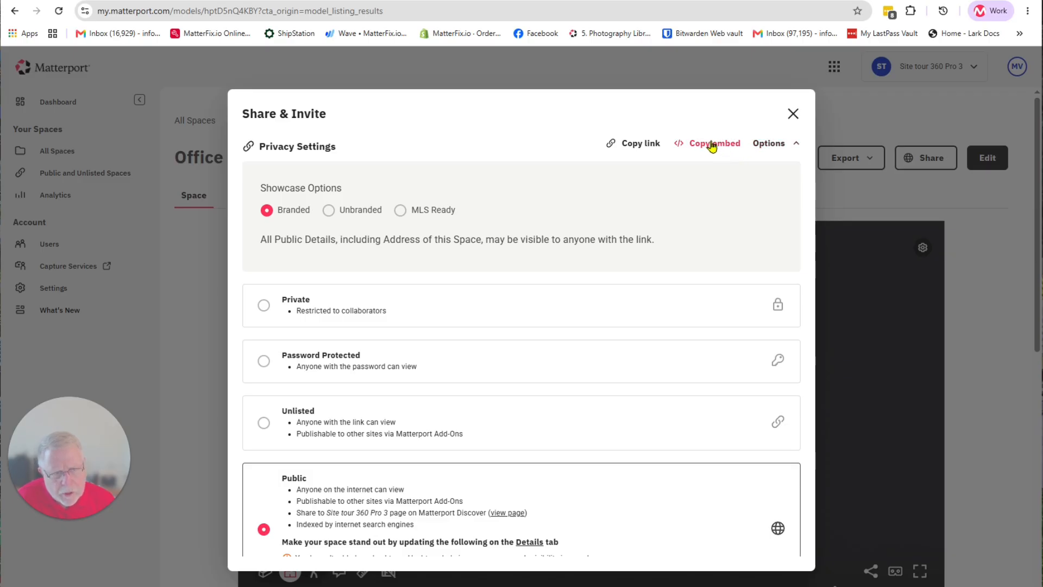
# Copy the Office space's branded share link and open it in a new browser tab
pyautogui.click(624, 143)
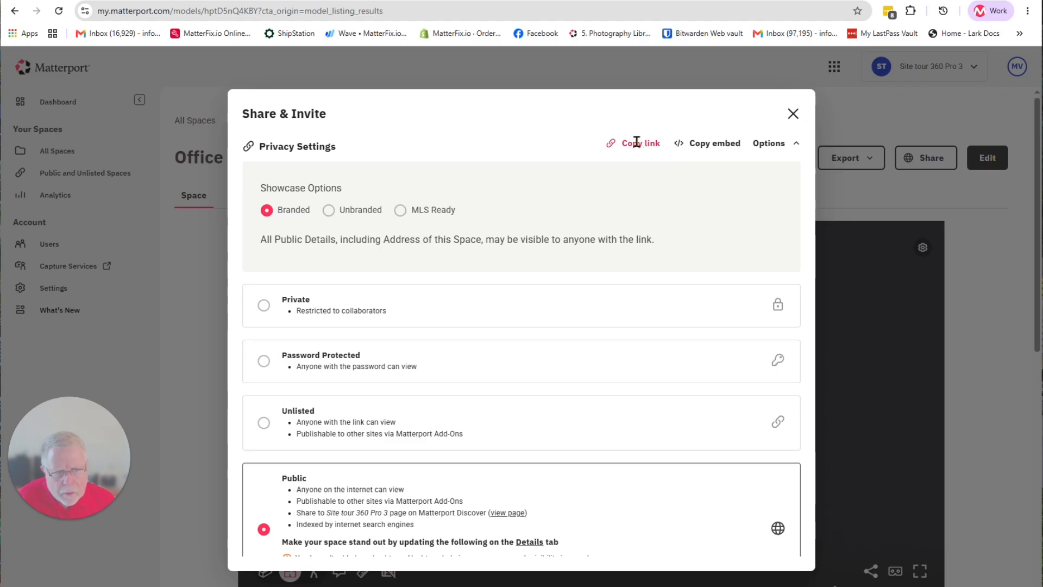
pyautogui.click(636, 143)
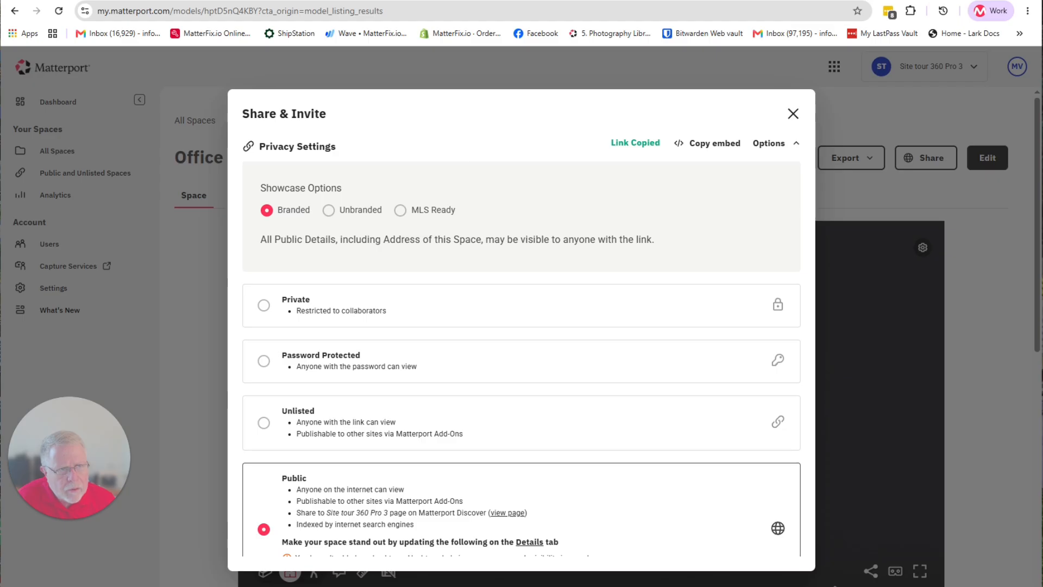
pyautogui.hotkey('ctrl', 't')
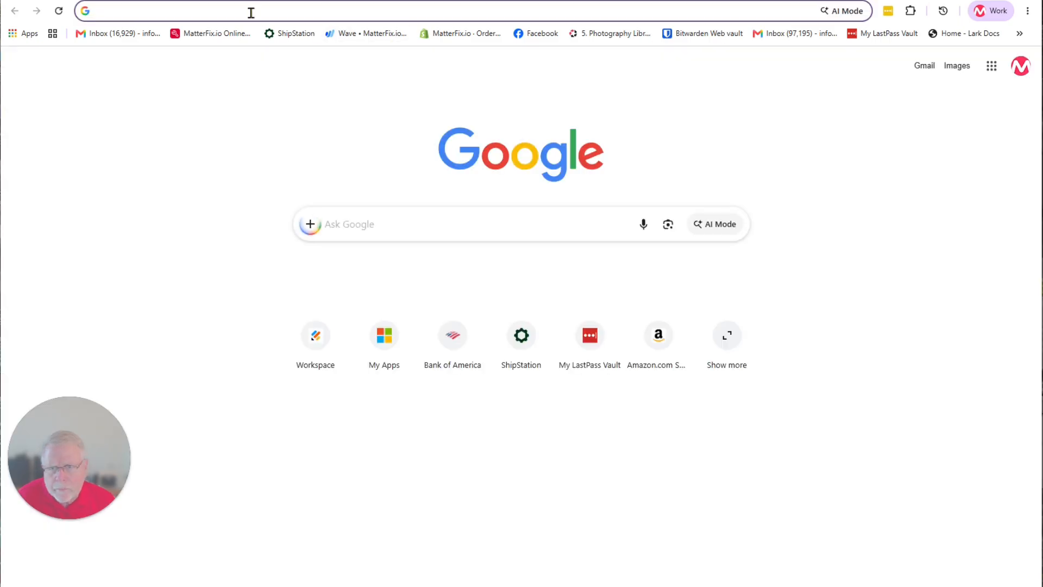
pyautogui.rightClick(251, 11)
pyautogui.click(305, 114)
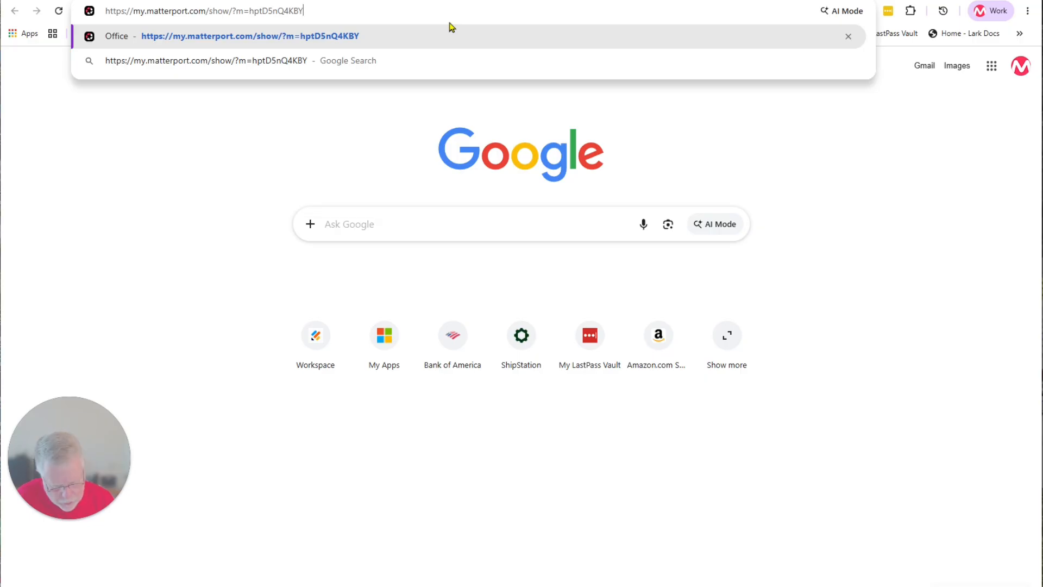
pyautogui.press('Return')
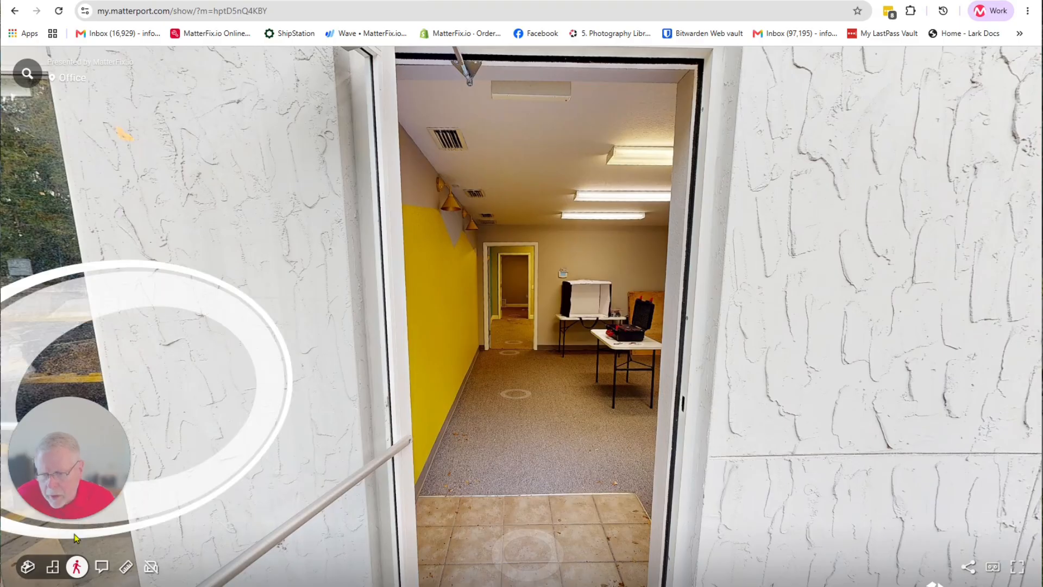
pyautogui.click(68, 517)
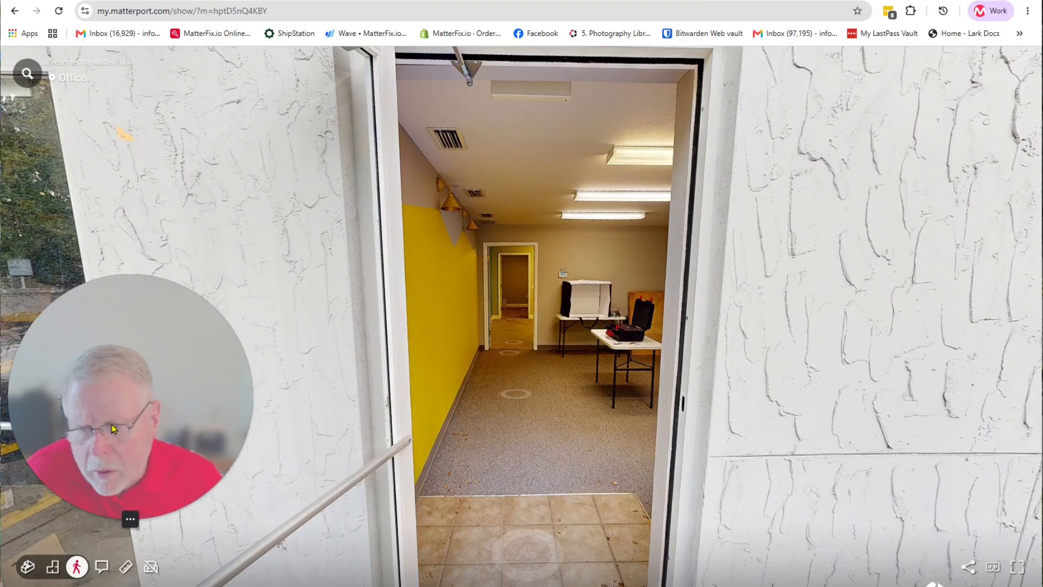
pyautogui.moveTo(112, 423); pyautogui.dragTo(521, 183)
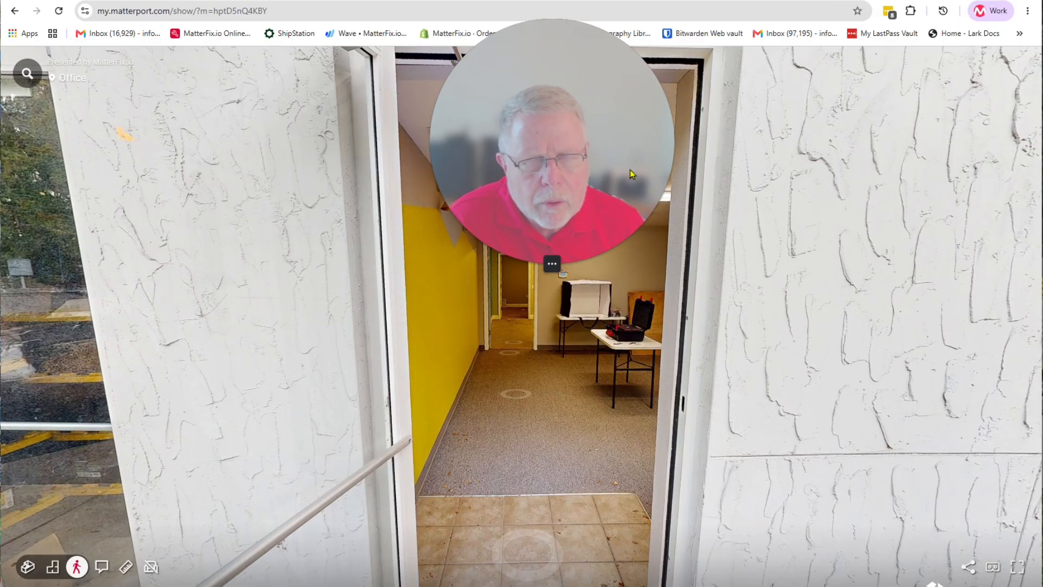